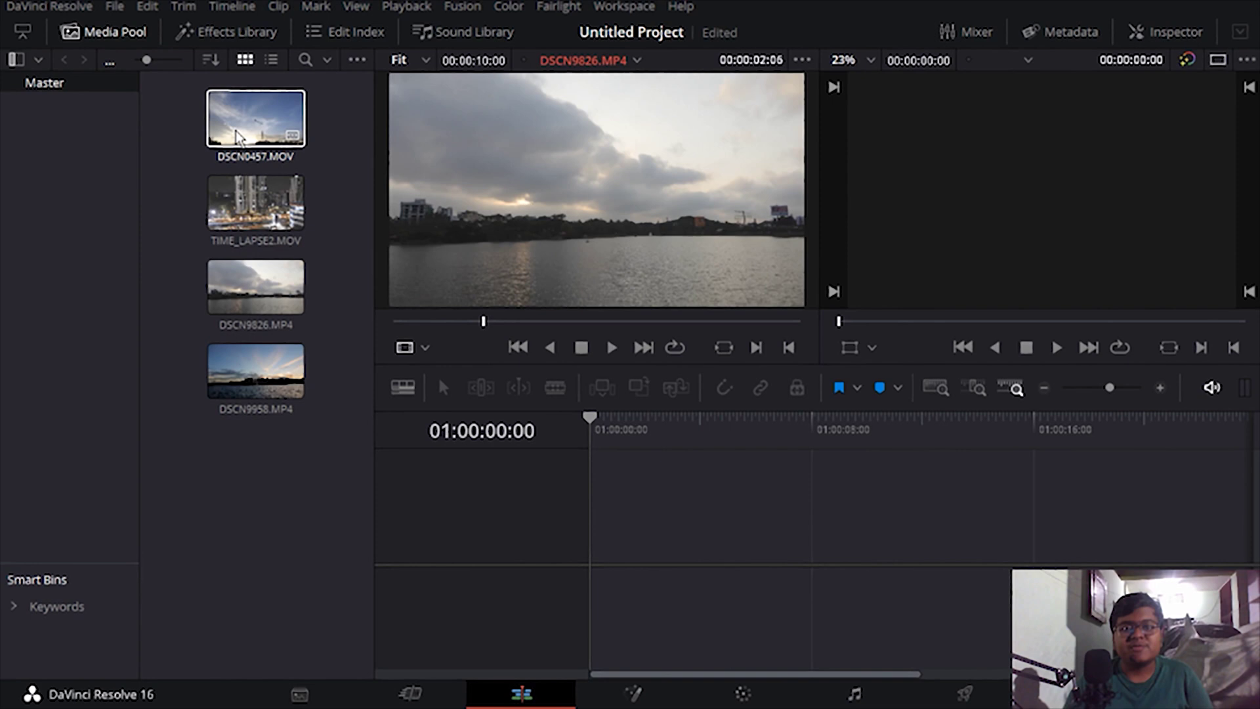
Place the cloudy lake clip and the DSCN9958 sunset clip on a new timeline, then switch to the Color page
left_click_drag(244, 279, 591, 545)
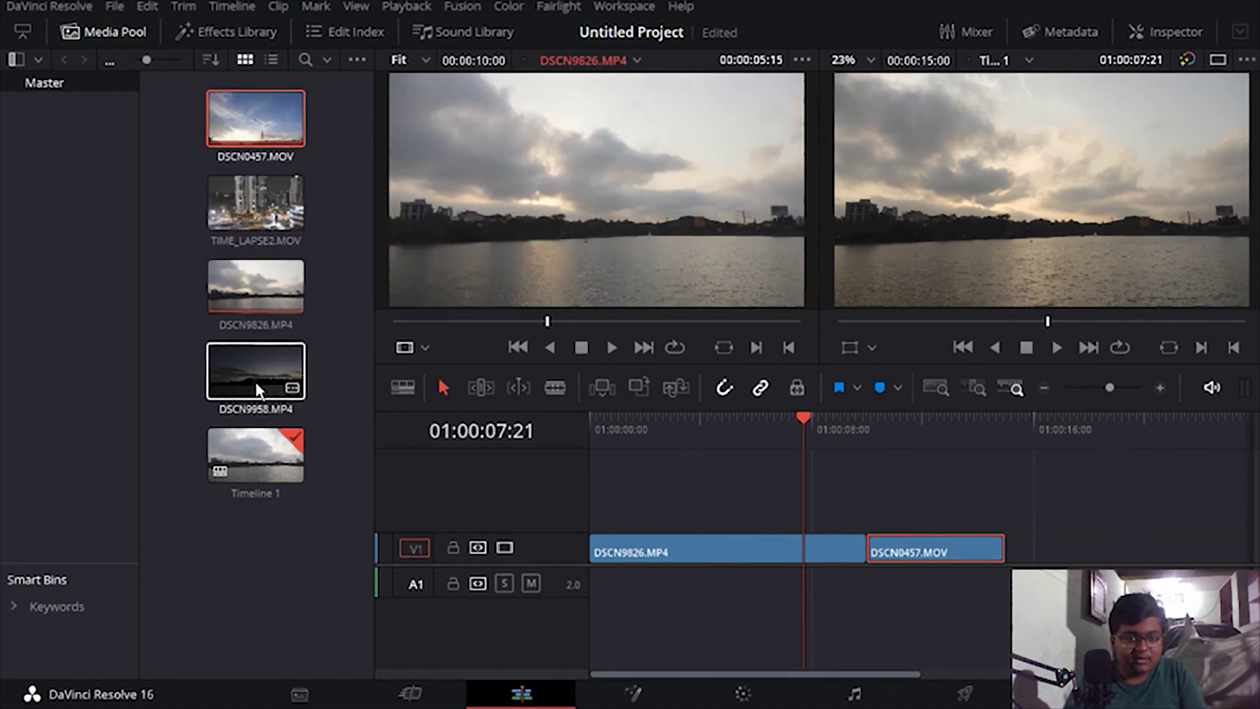
left_click_drag(241, 383, 1065, 528)
left_click(722, 695)
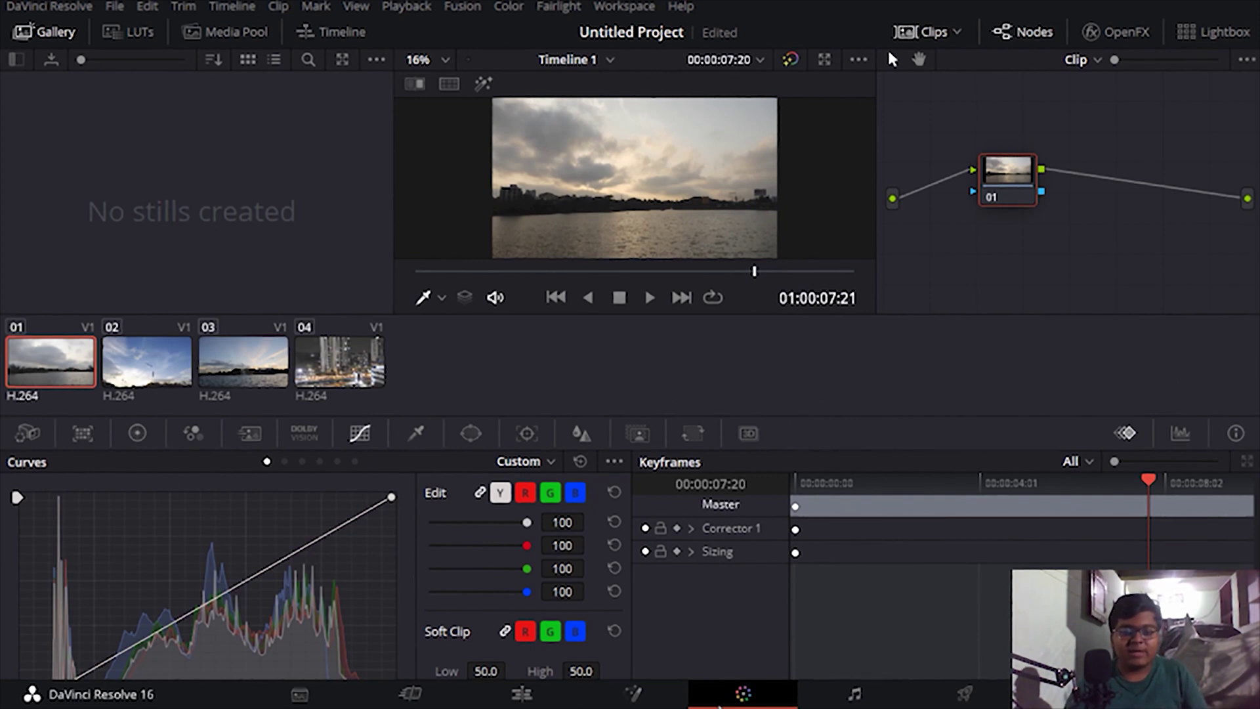
On the lake clip, add serial corrector node 02 and wire node 01's output into it
left_click(71, 372)
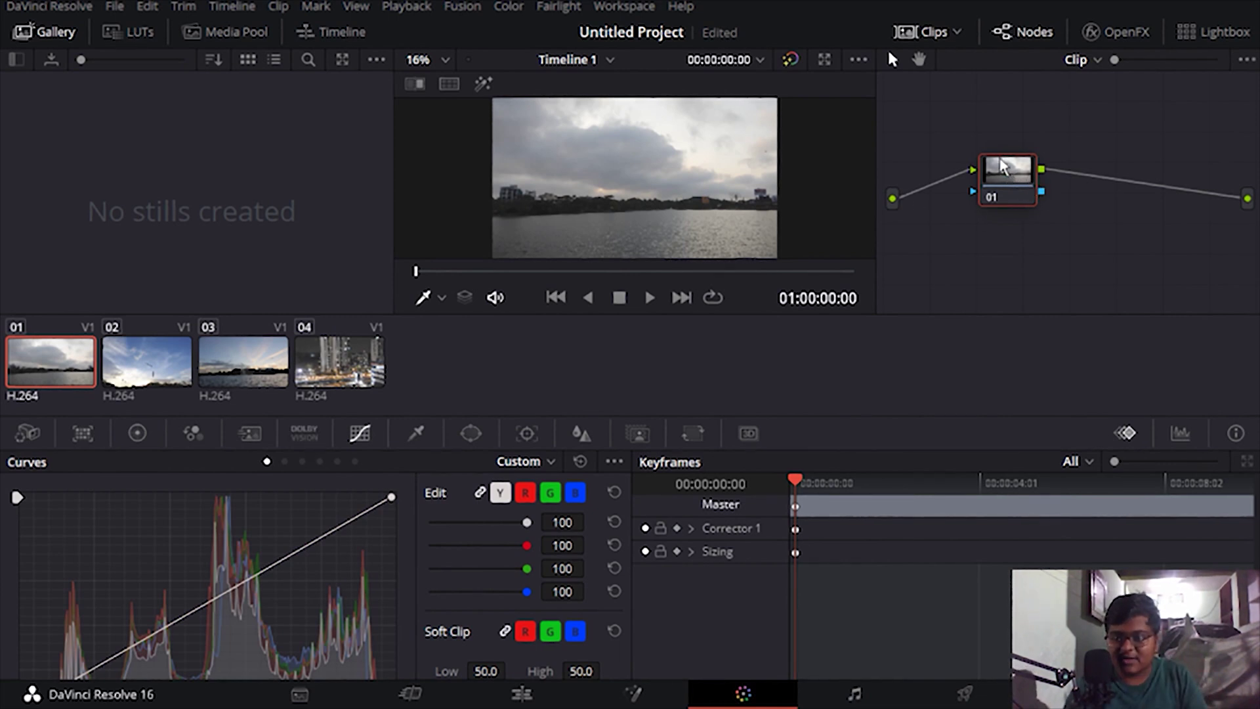
left_click_drag(1002, 164, 957, 126)
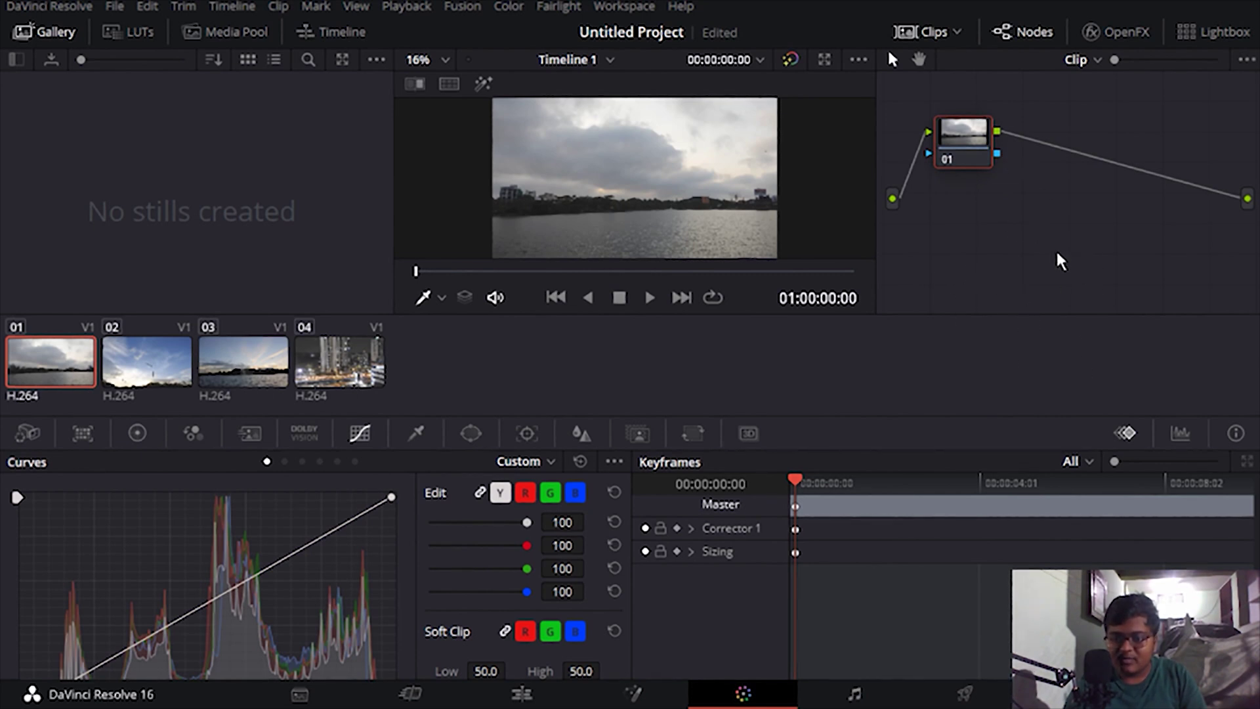
key("alt+s")
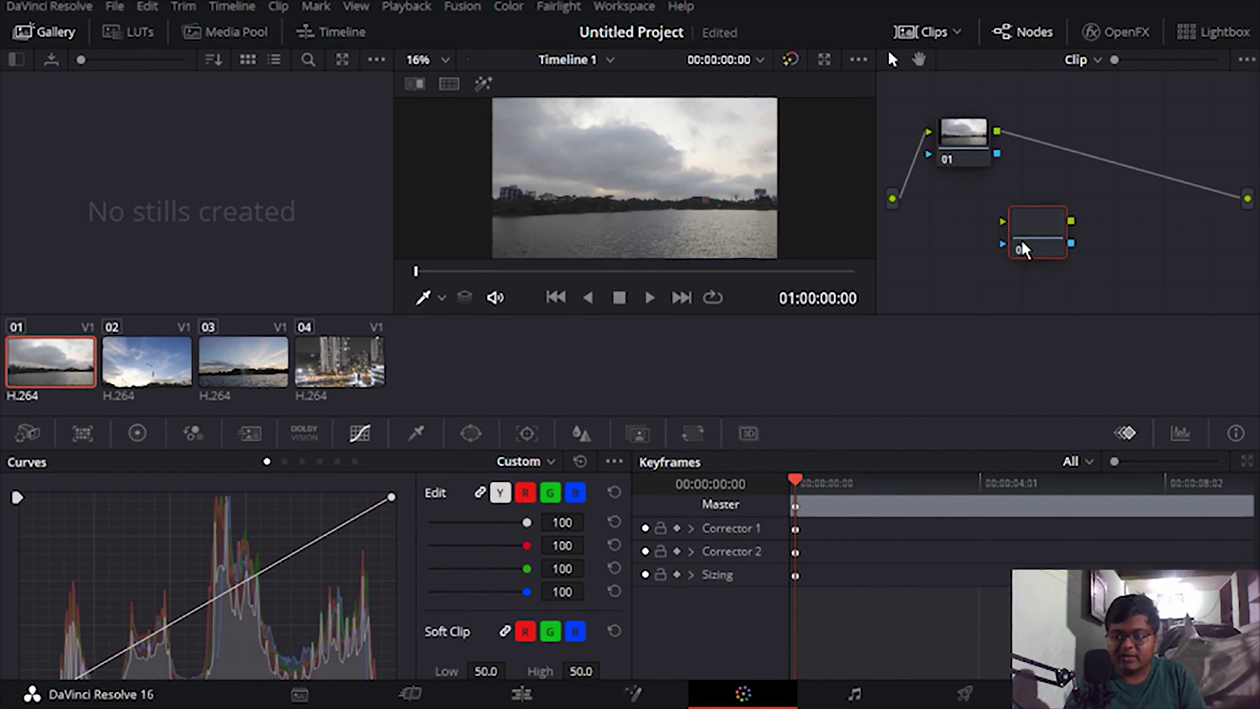
left_click_drag(997, 132, 1014, 218)
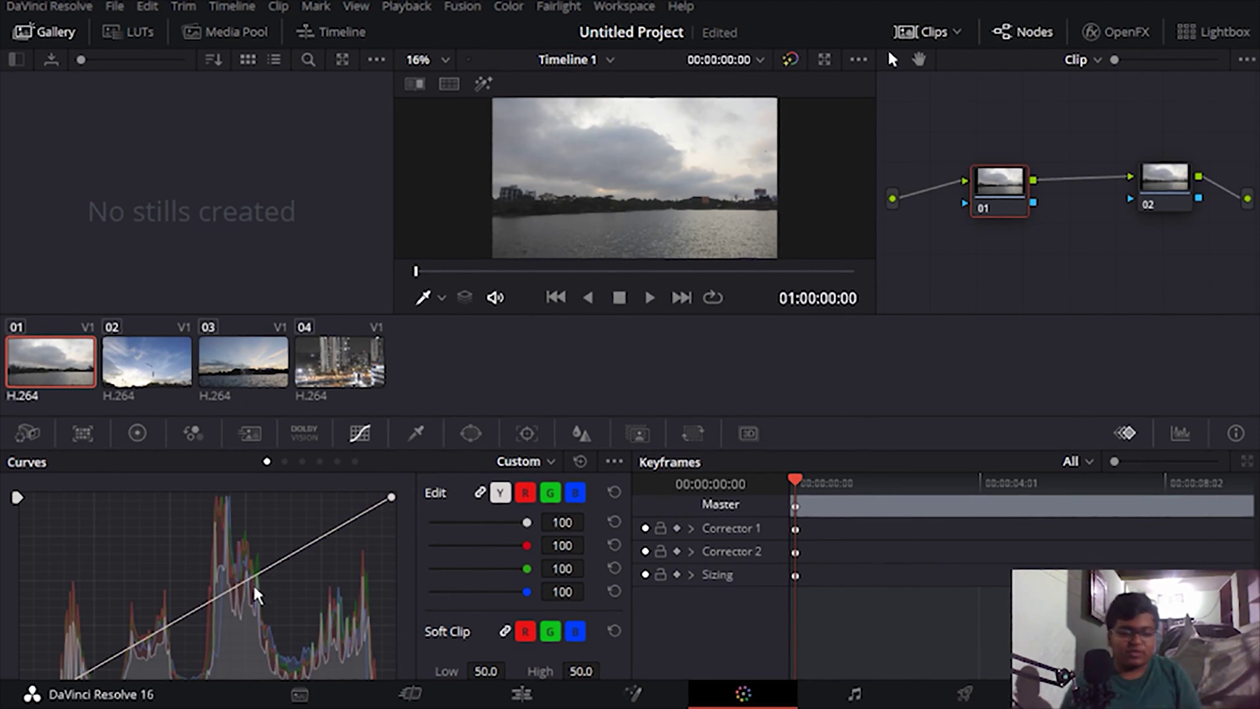
Pull node 01's custom luma curve down with midtone and shadow points, then play it back to review
left_click_drag(311, 544, 312, 602)
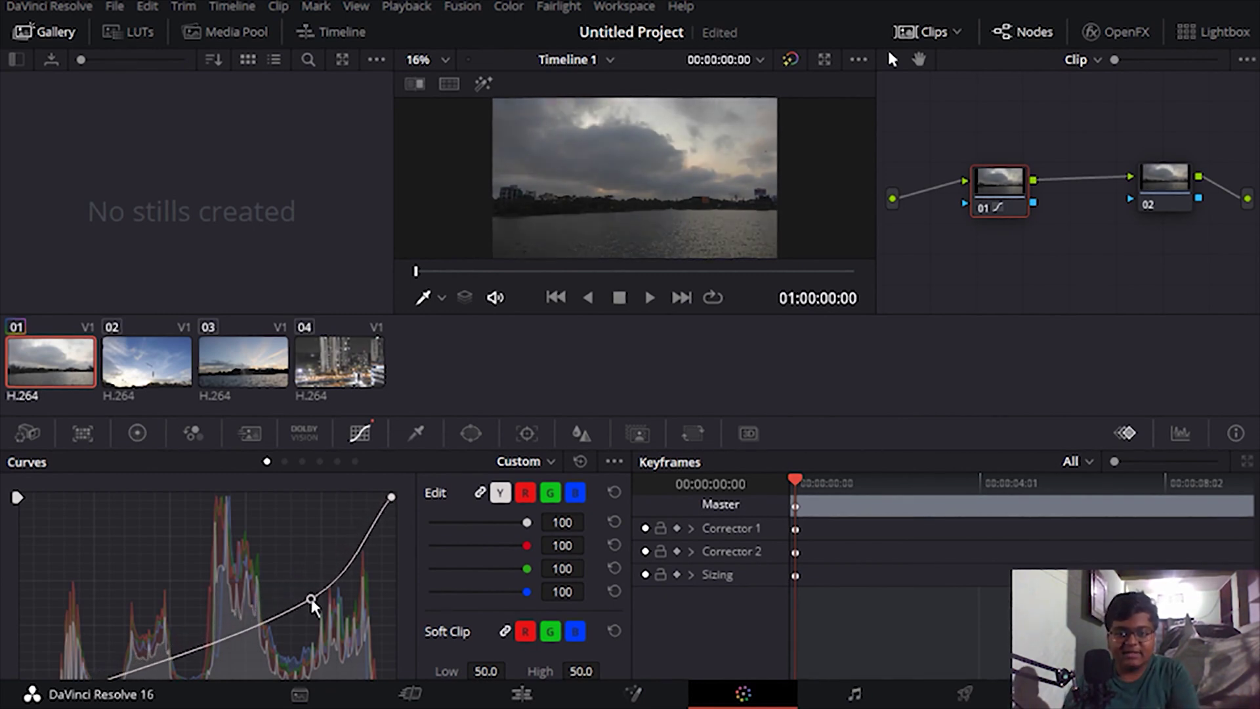
left_click_drag(312, 602, 316, 604)
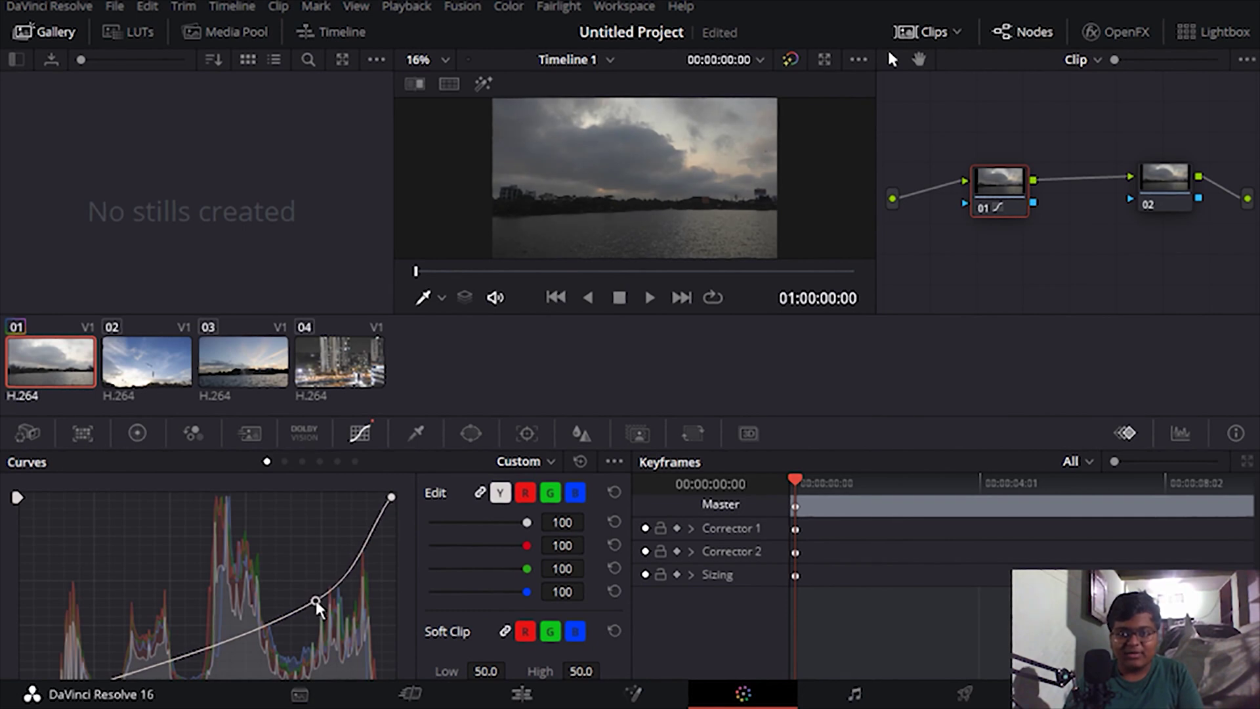
mouse_move(181, 656)
left_mouse_down()
mouse_move(176, 647)
mouse_move(190, 668)
left_mouse_up()
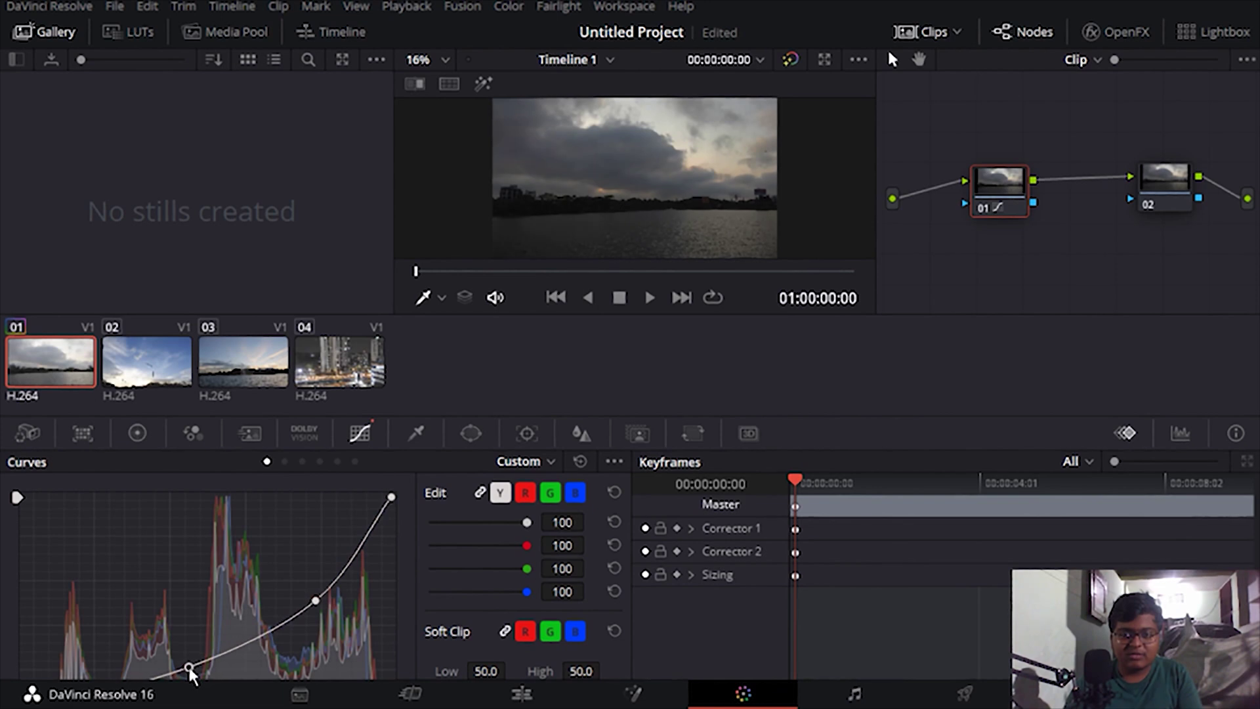
key("space")
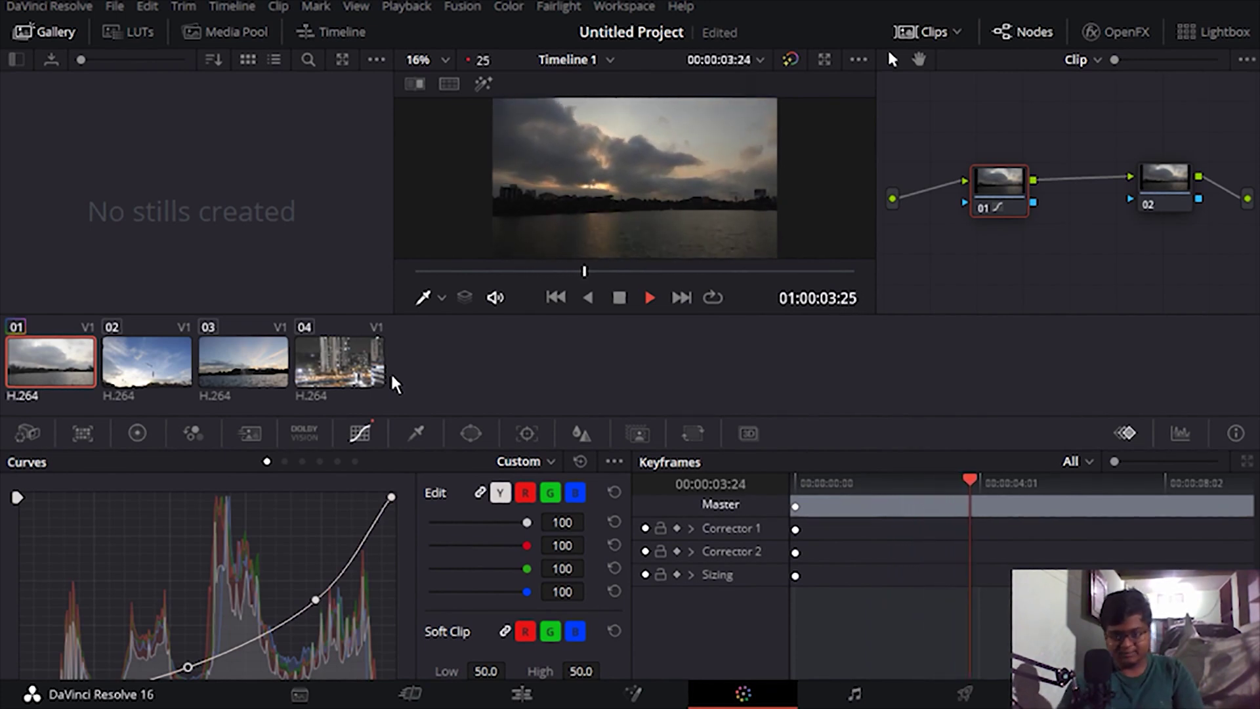
key("space")
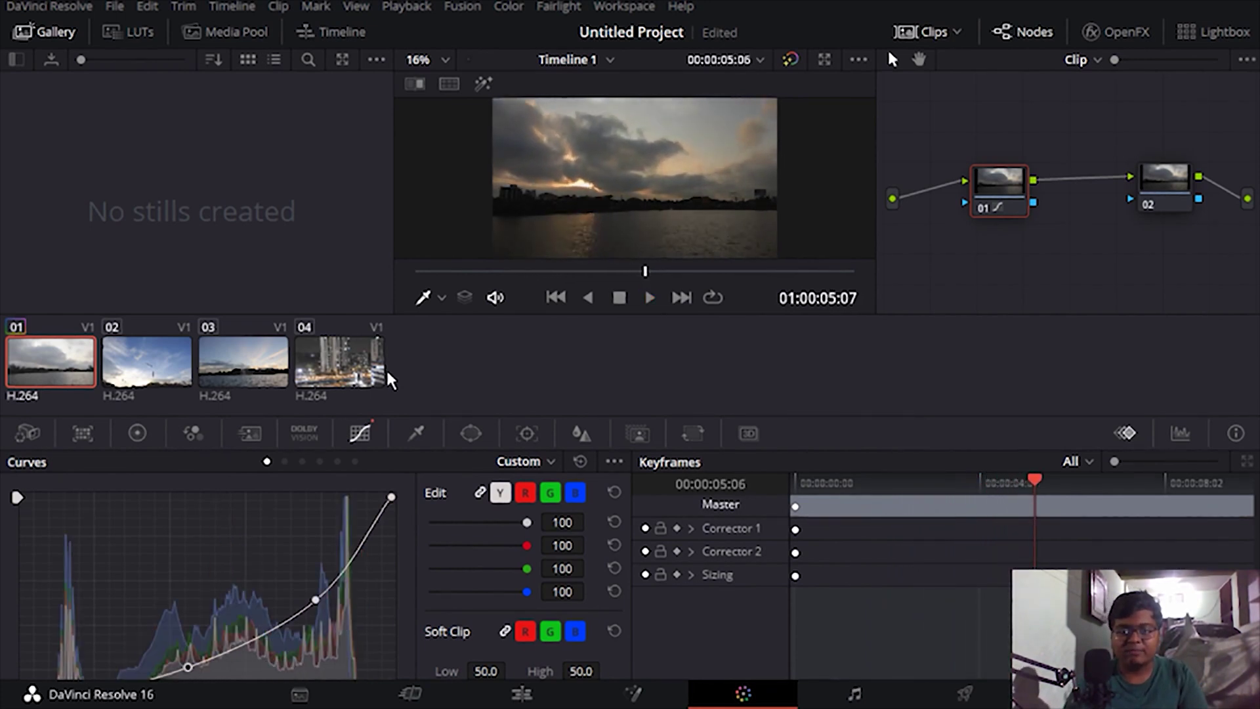
Shift hues toward pink with Hue vs Hue and raise saturation across all hues with Hue vs Sat
left_click(284, 461)
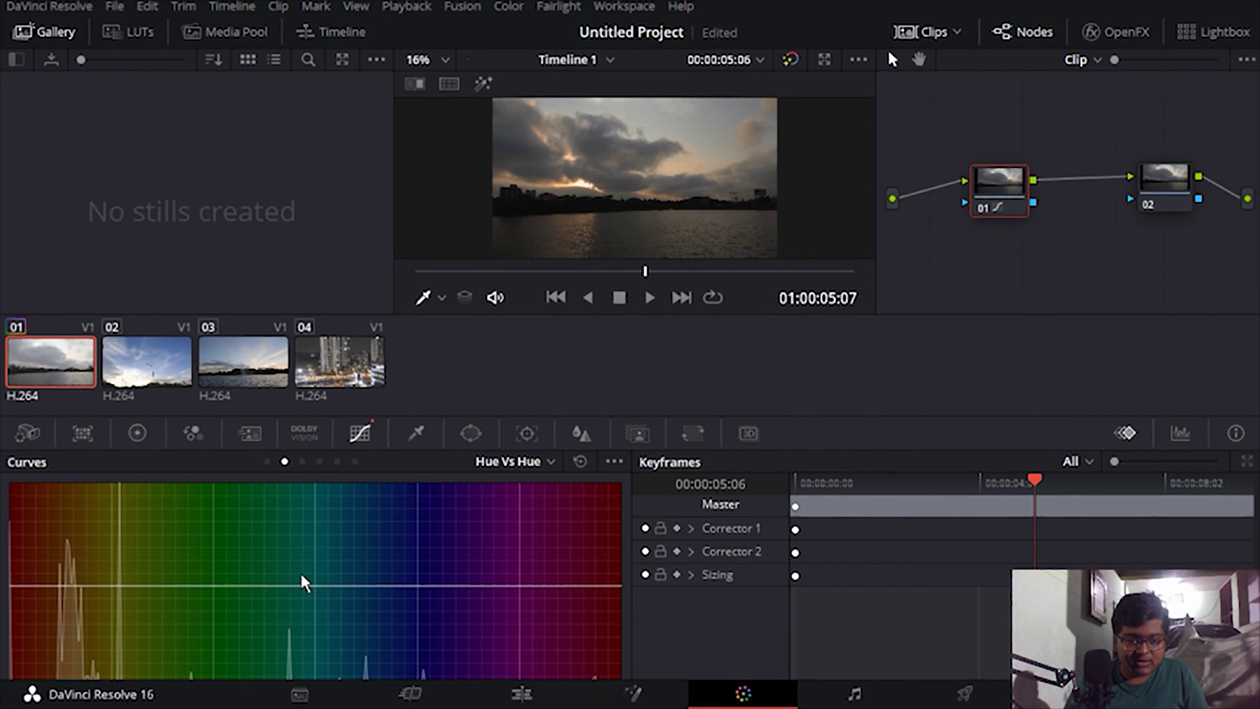
left_click_drag(313, 584, 316, 573)
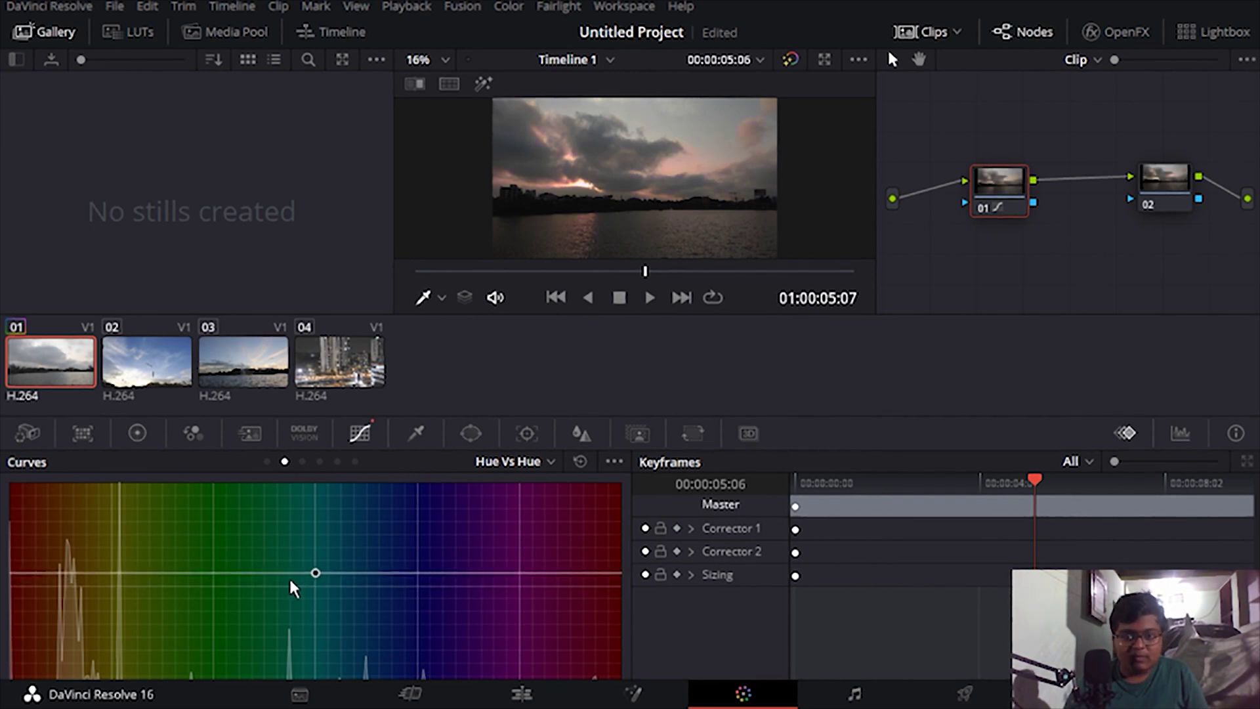
left_click(302, 461)
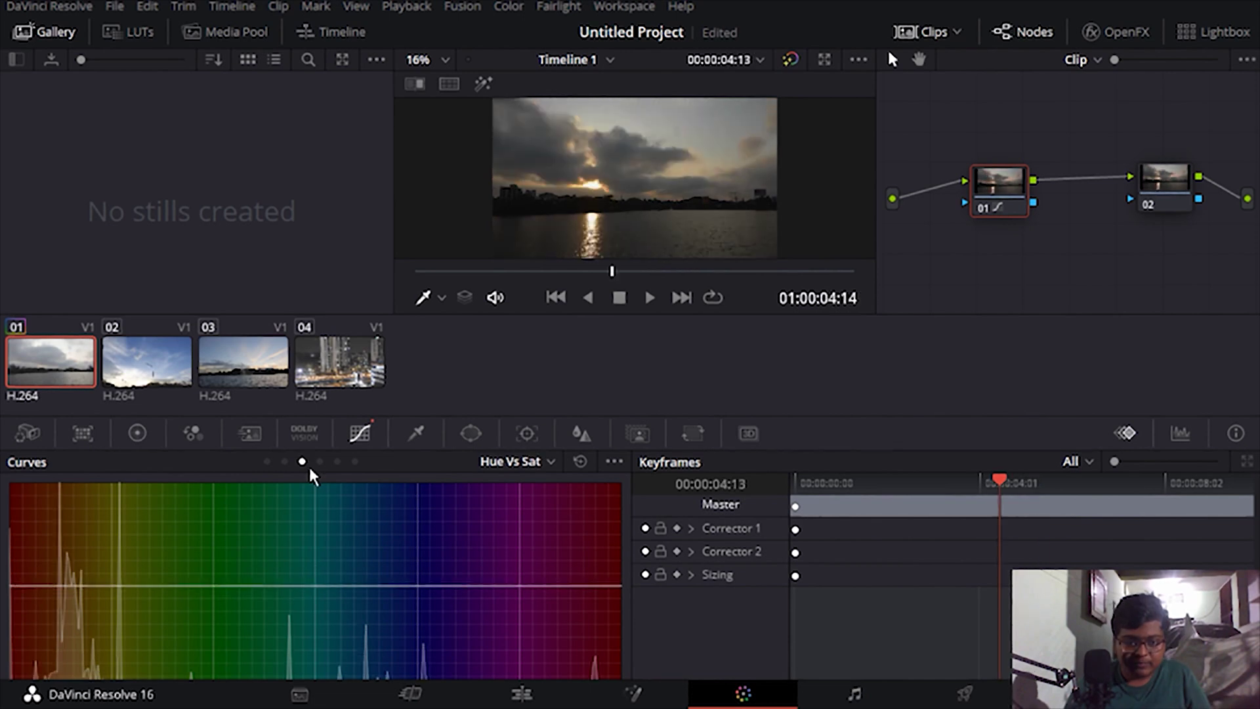
left_click_drag(322, 585, 323, 554)
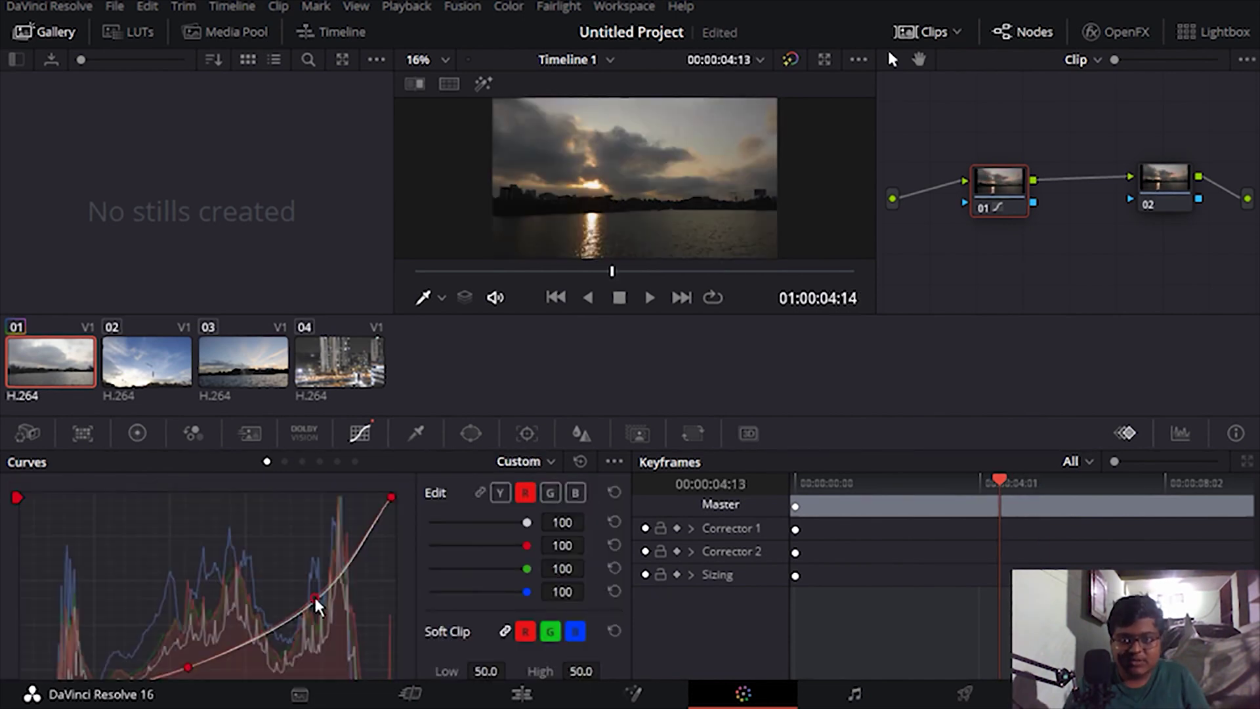
Nudge the red curve to warm the image, review playback, and select node 02
left_click_drag(315, 600, 309, 607)
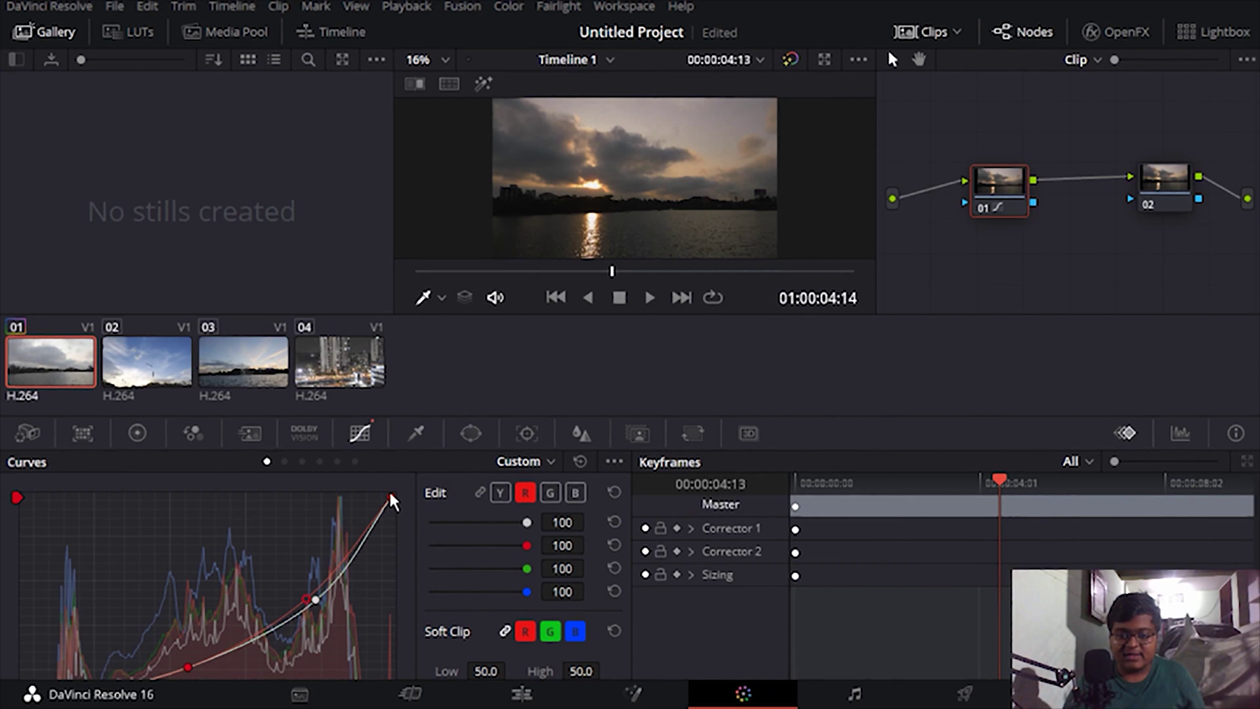
key("space")
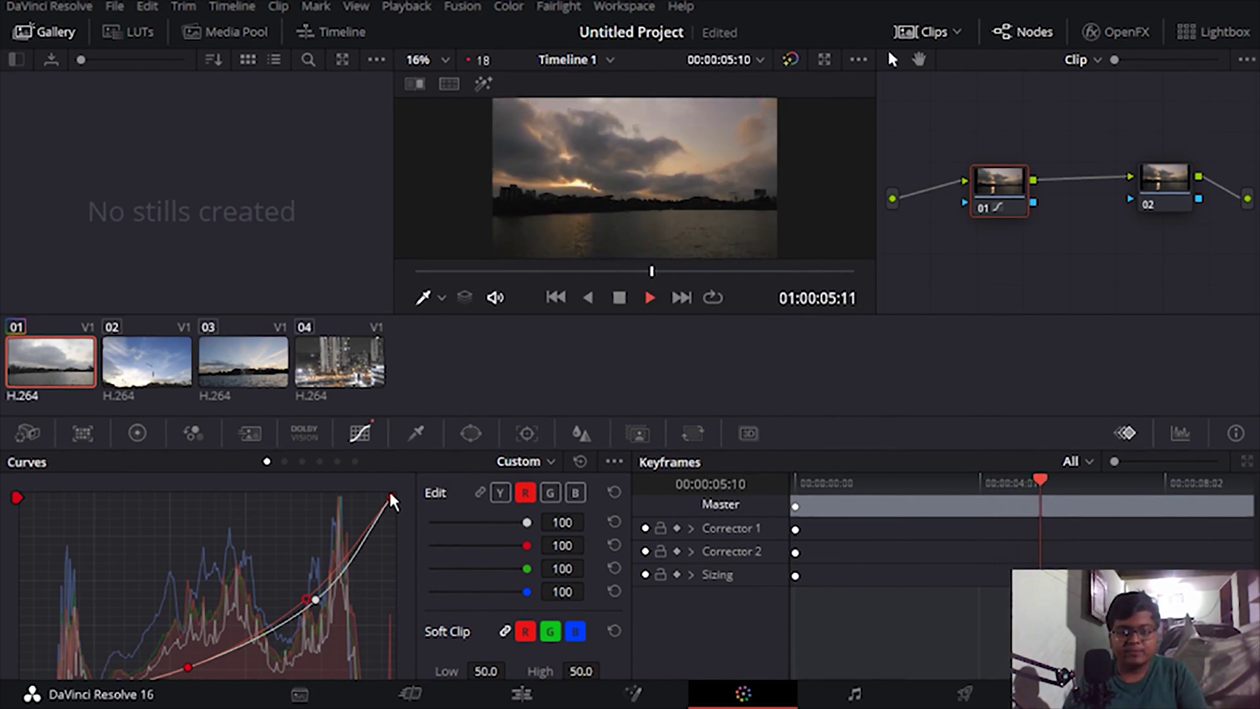
key("space")
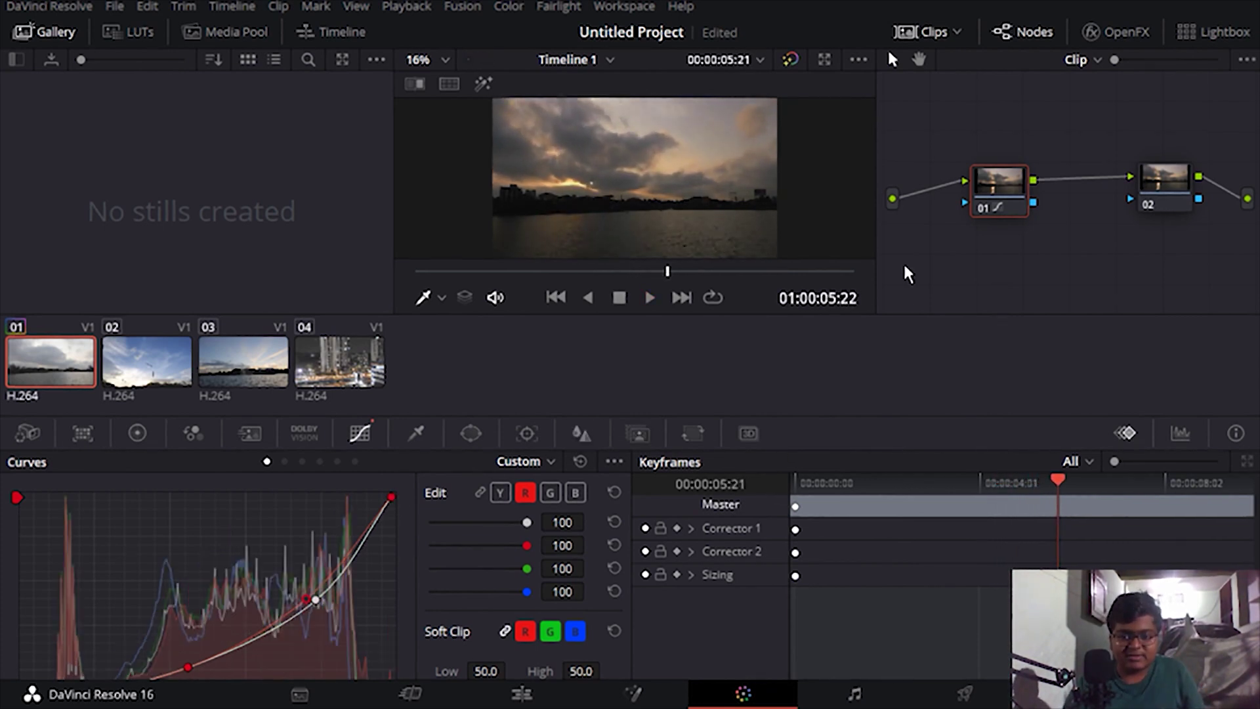
left_click(1162, 191)
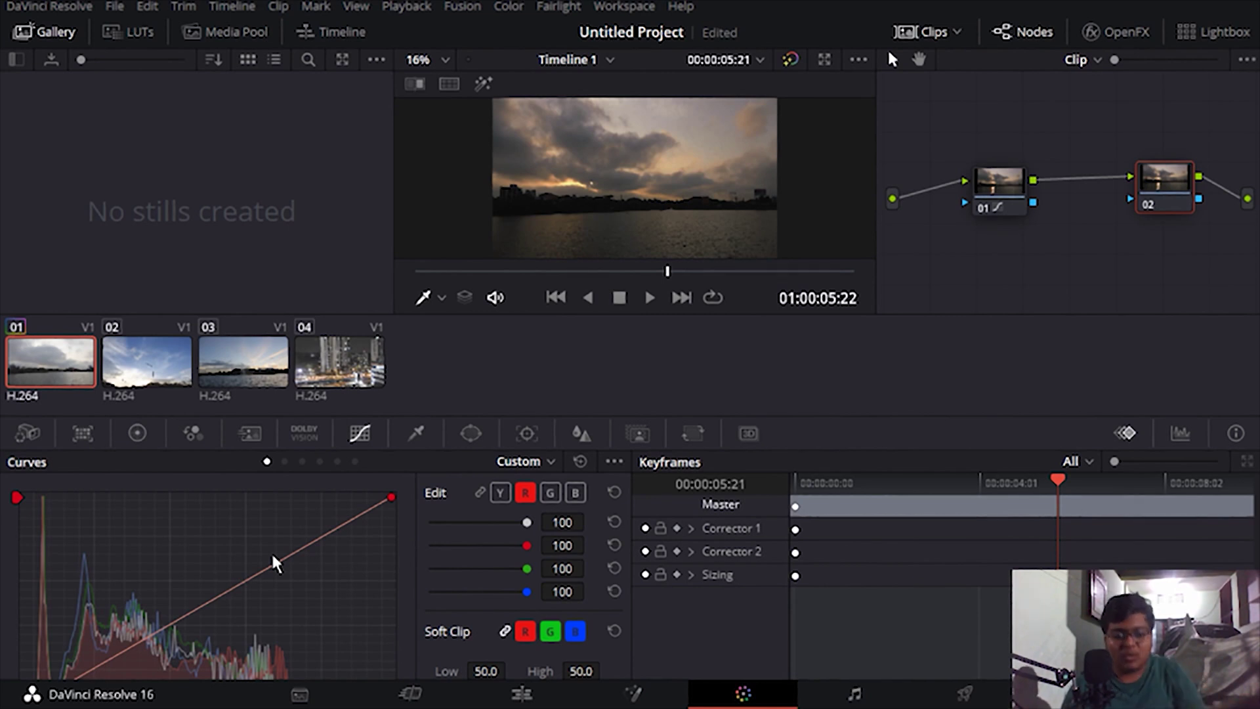
On node 02, place a Linear window over the water below the horizon with Soft 1 at 15.20
left_click(498, 492)
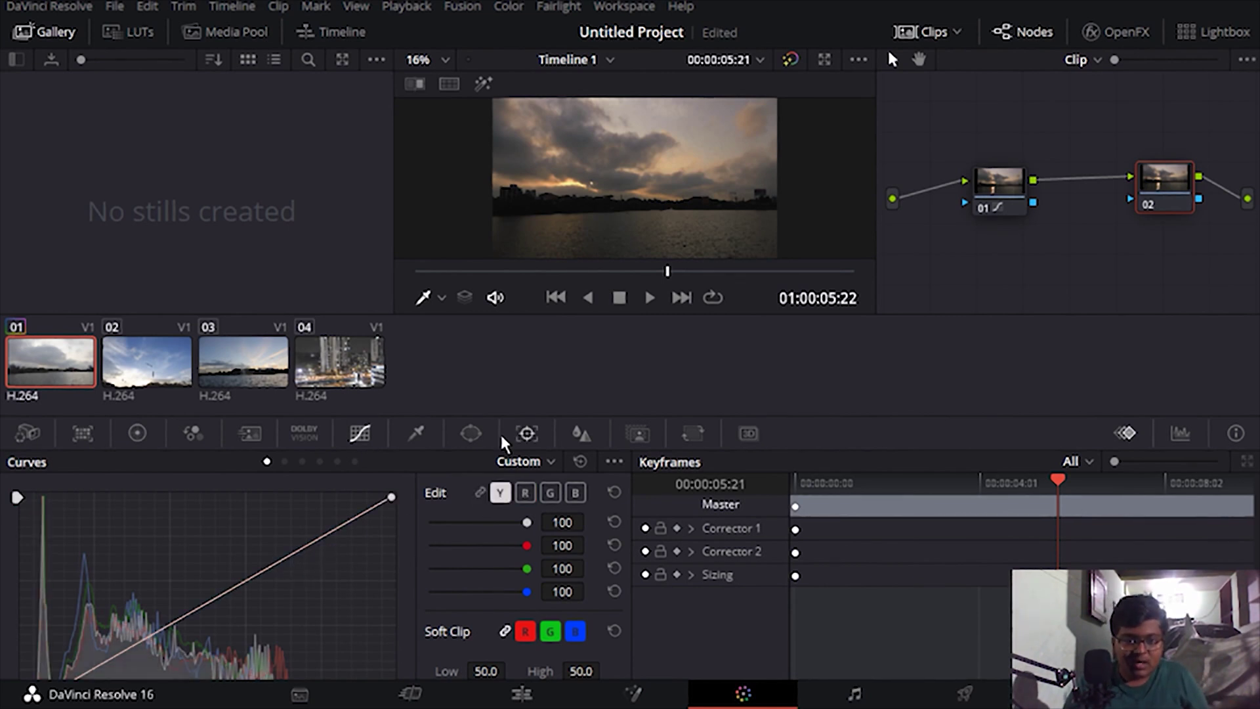
left_click(469, 432)
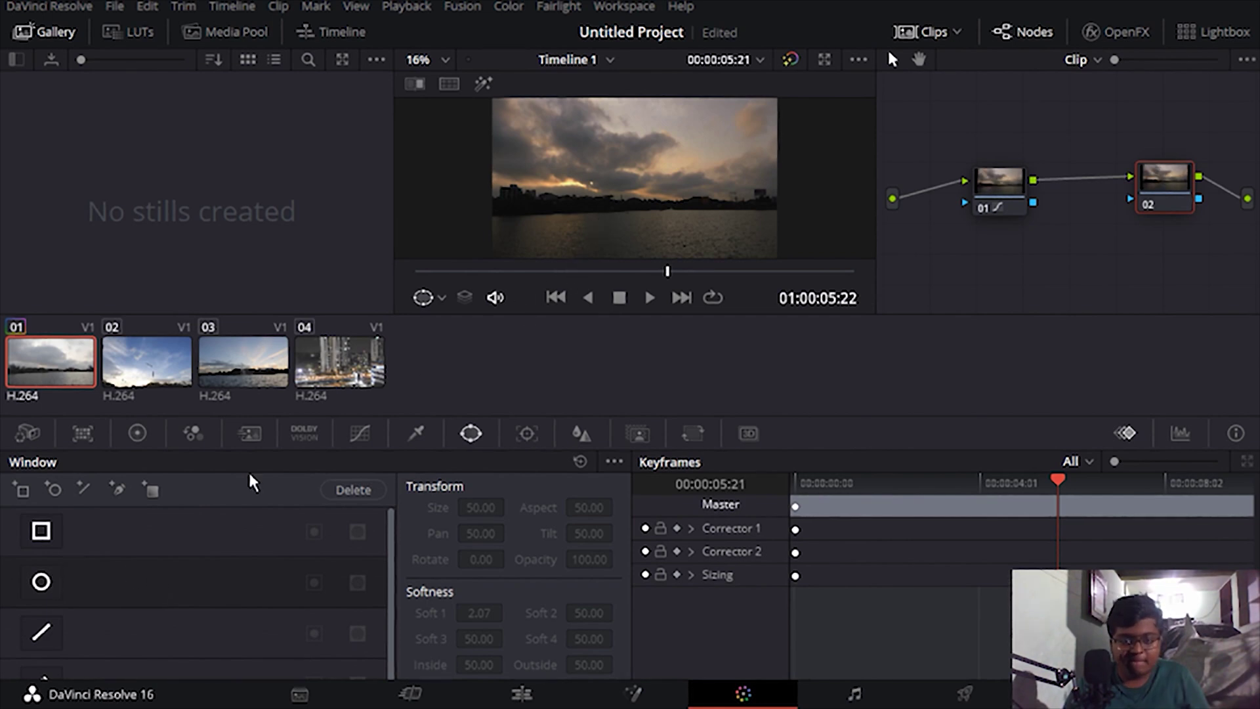
left_click(40, 531)
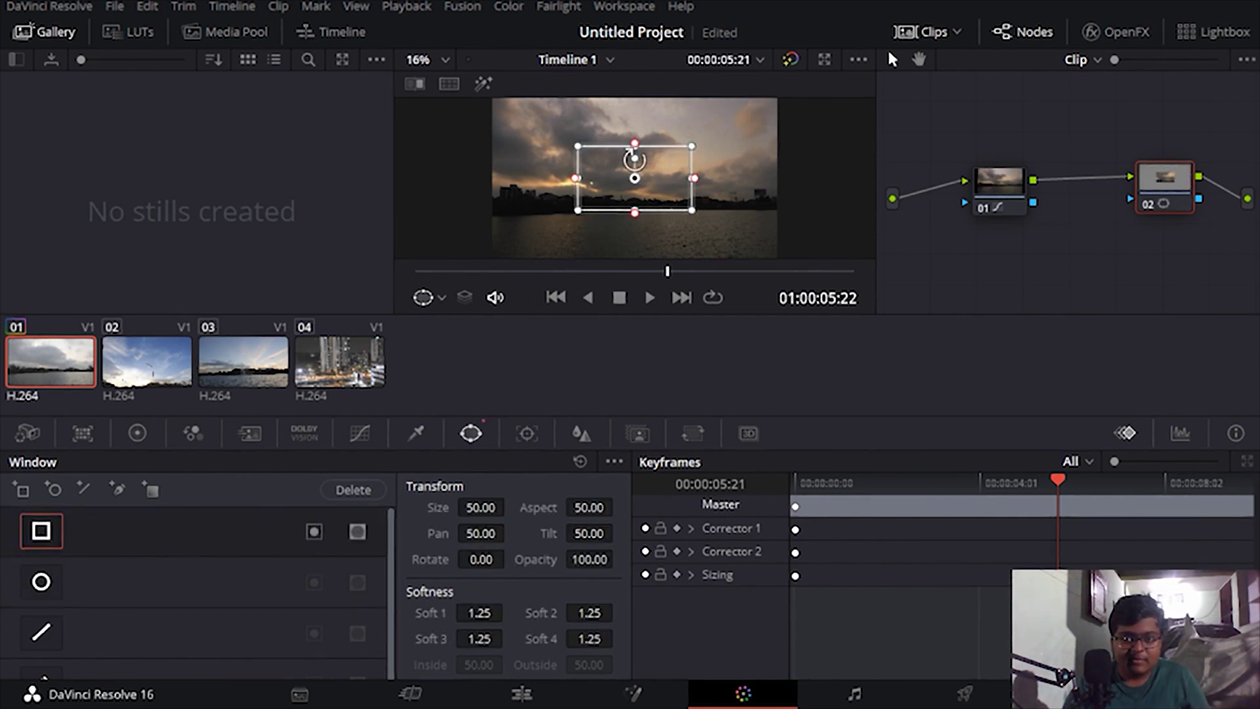
left_click_drag(635, 143, 635, 113)
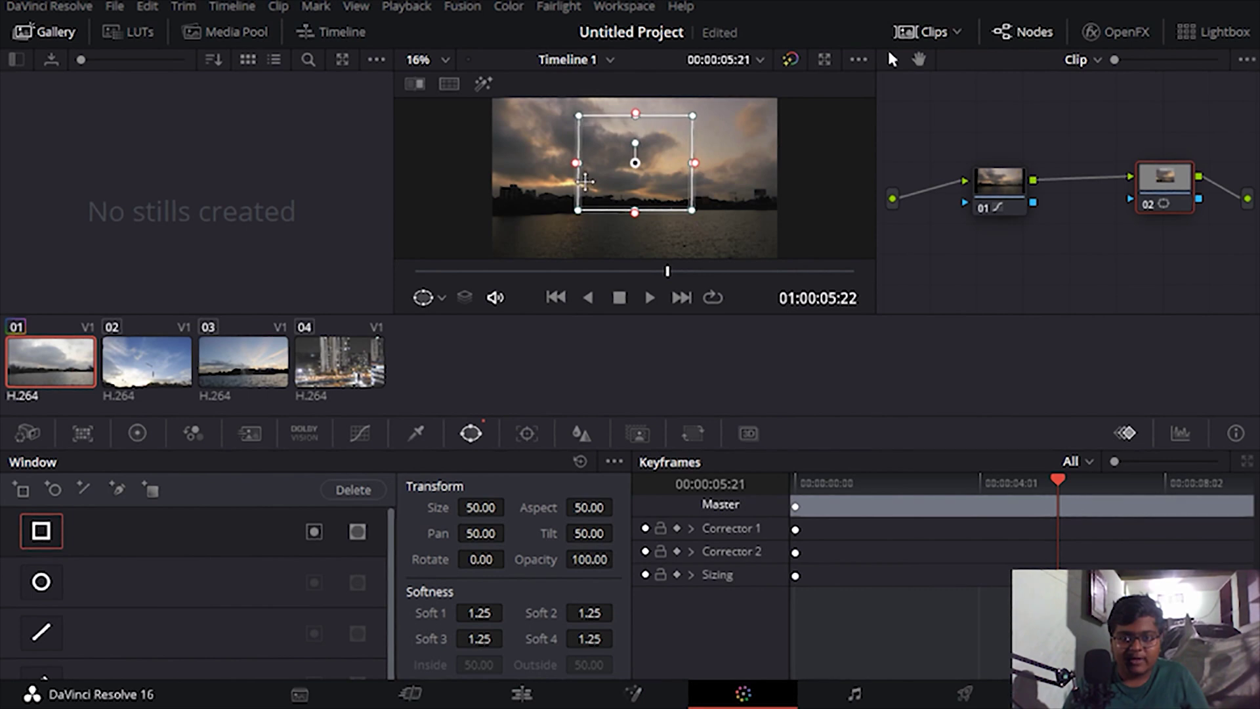
left_click_drag(580, 172, 501, 222)
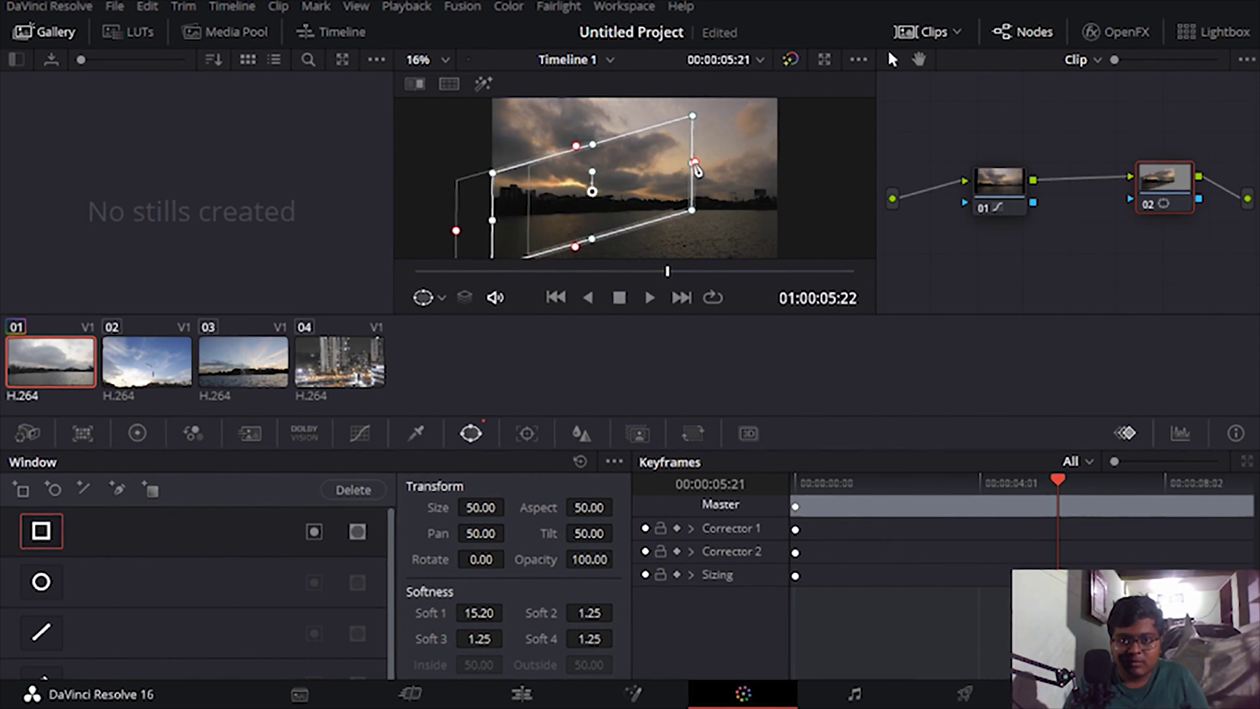
left_click_drag(696, 166, 787, 230)
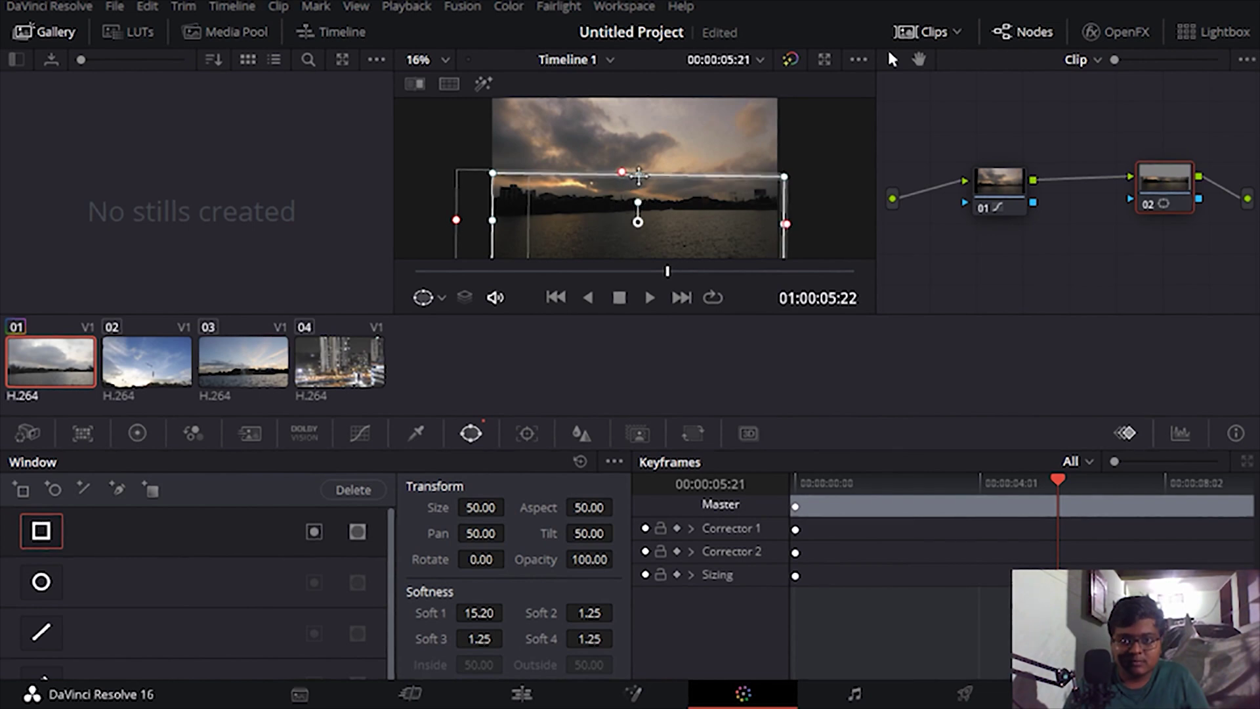
left_click_drag(637, 175, 634, 191)
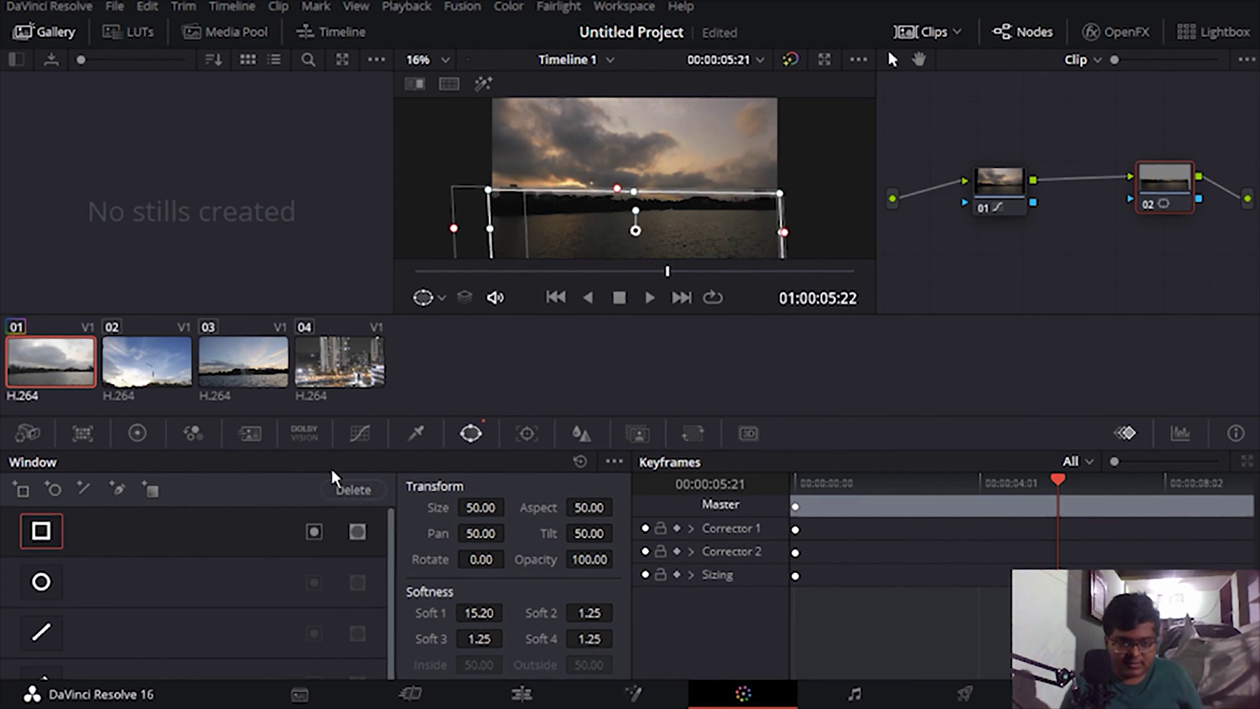
Steepen node 02's luma curve by raising the highlights, pulling down the shadows and adding a lower point
left_click(346, 444)
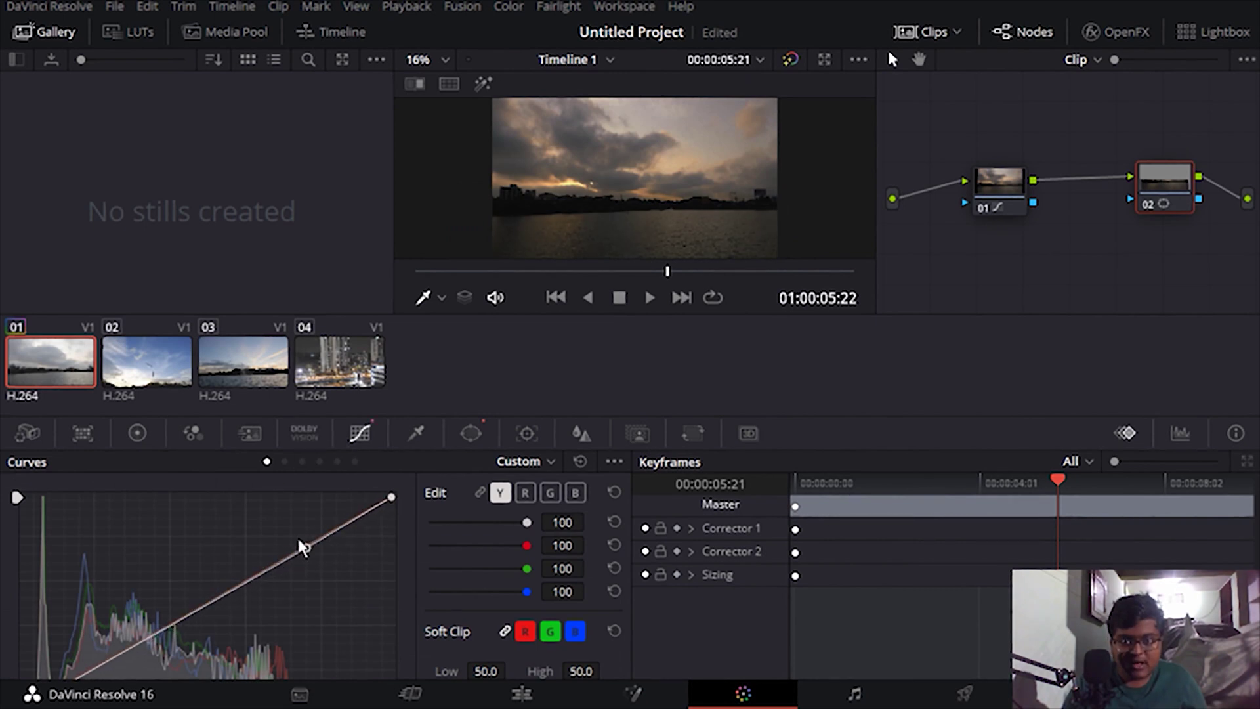
left_click_drag(301, 546, 277, 511)
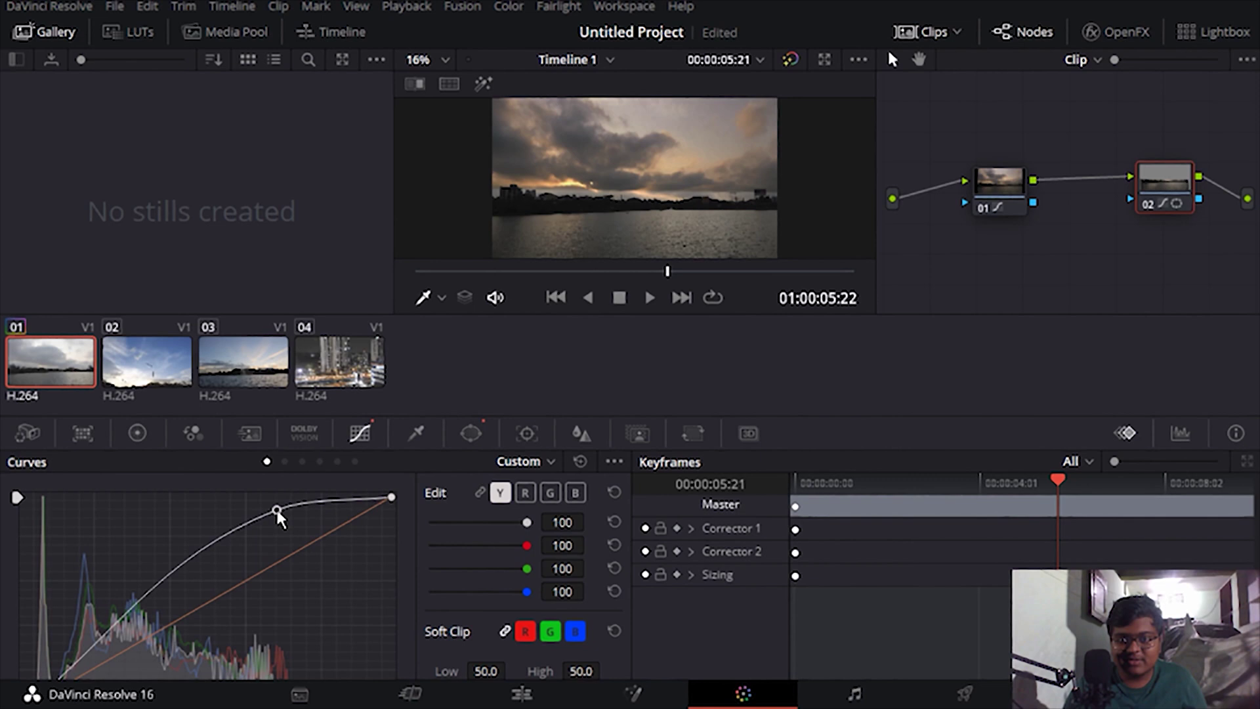
mouse_move(109, 640)
left_mouse_down()
mouse_move(119, 654)
mouse_move(108, 648)
left_mouse_up()
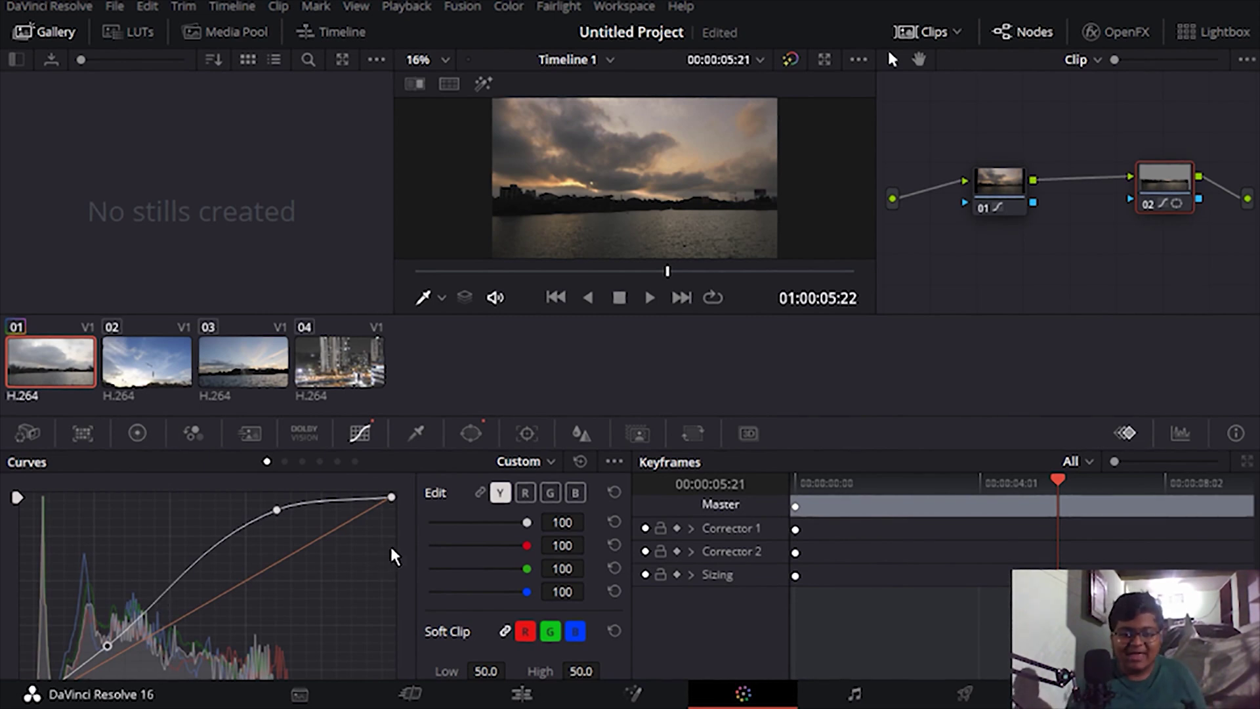
left_click(190, 580)
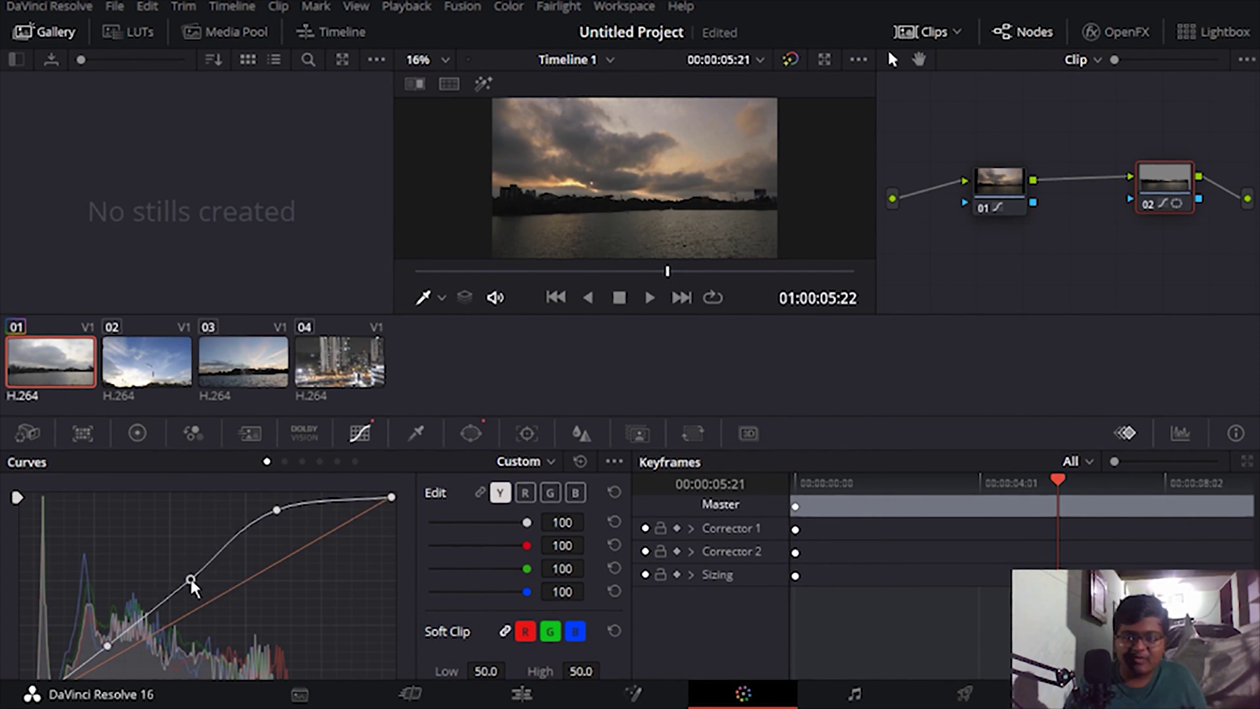
left_click_drag(192, 586, 264, 494)
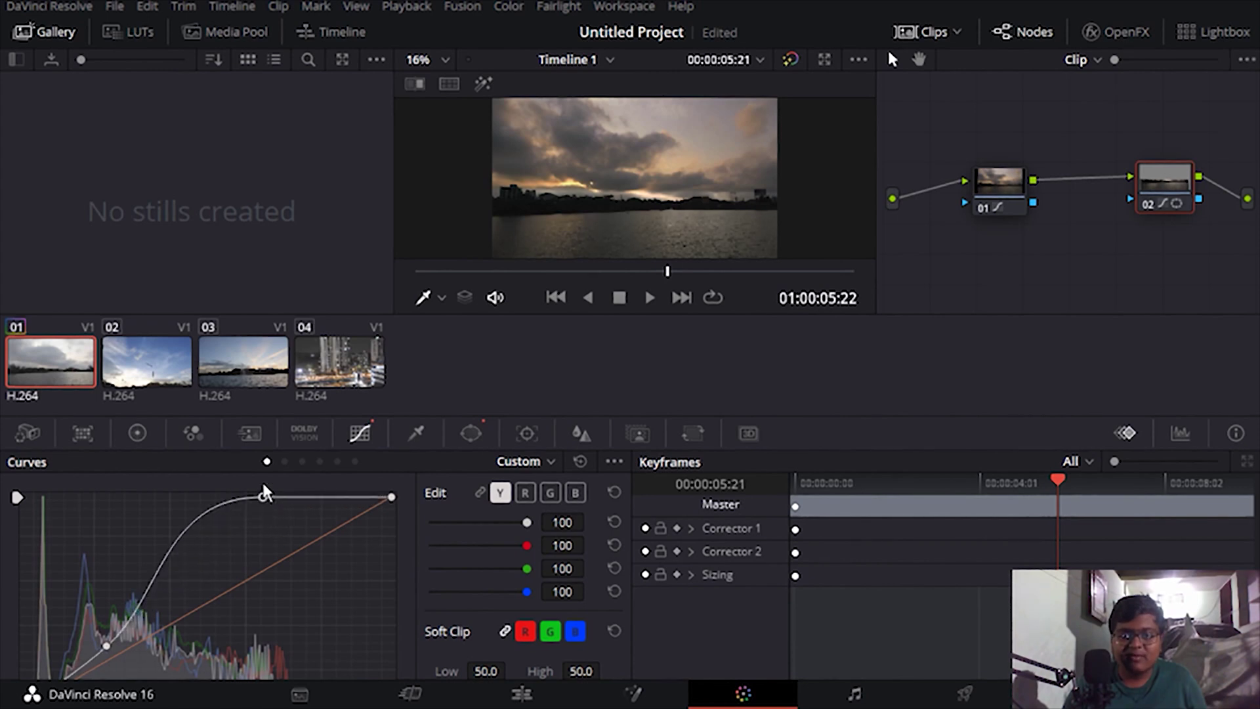
Move node 02's rectangle window slightly lower in the frame
left_click(470, 433)
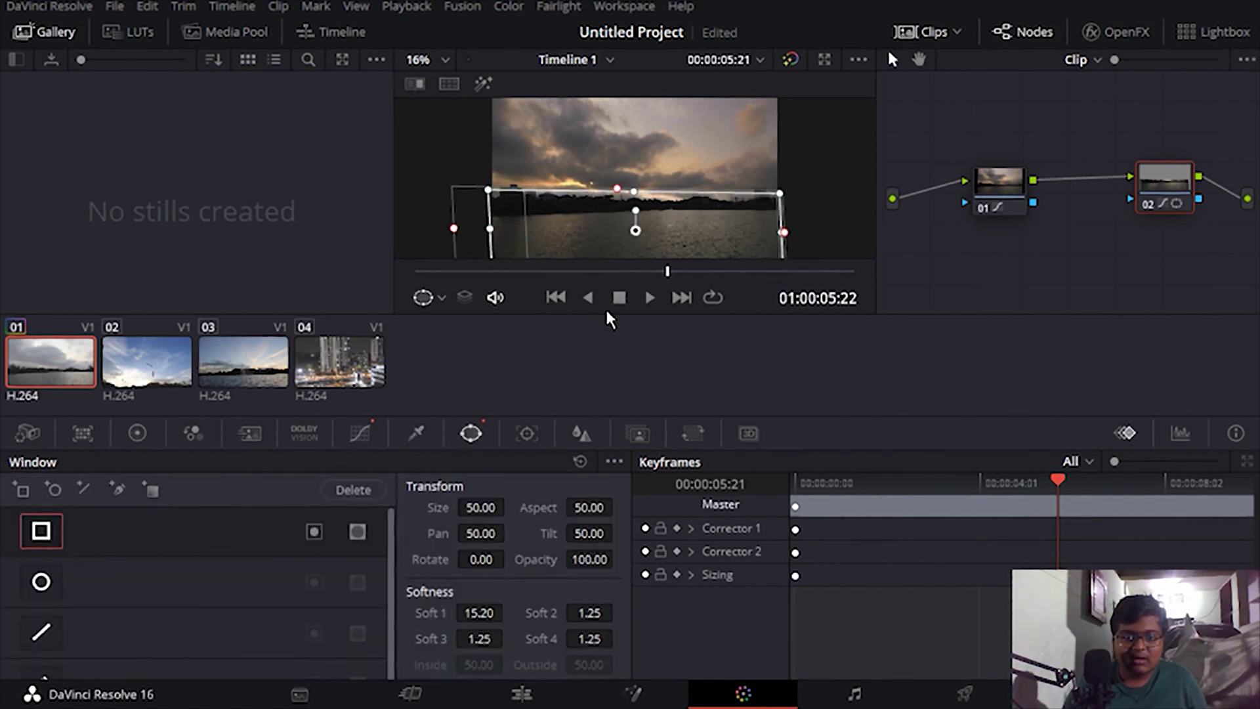
left_click_drag(654, 200, 662, 218)
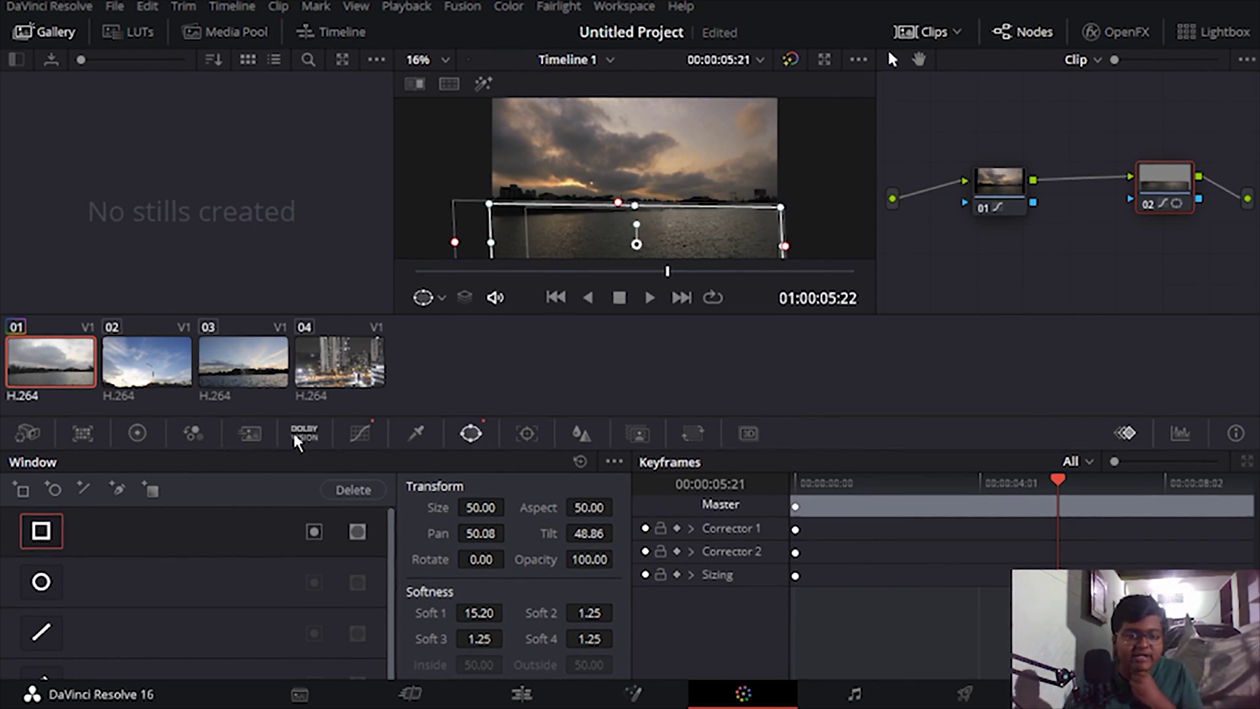
left_click(302, 434)
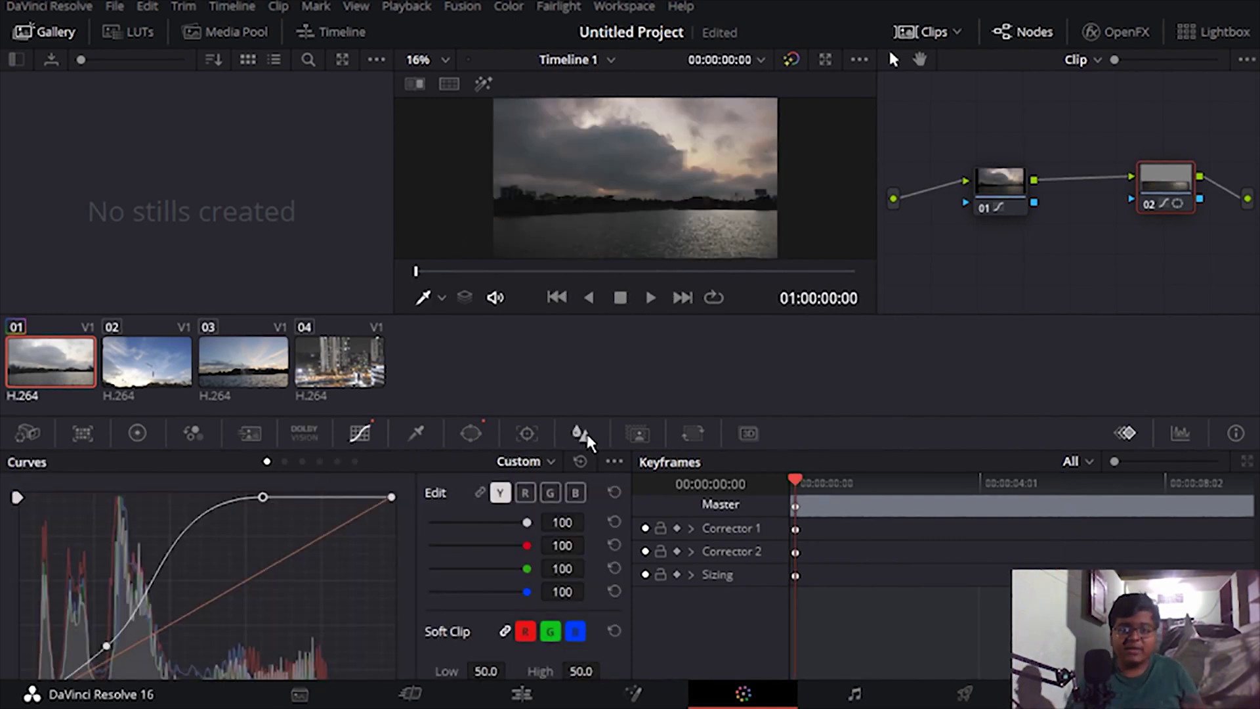
Open the Dolby Vision palette and add serial node 03 after node 02
left_click(317, 436)
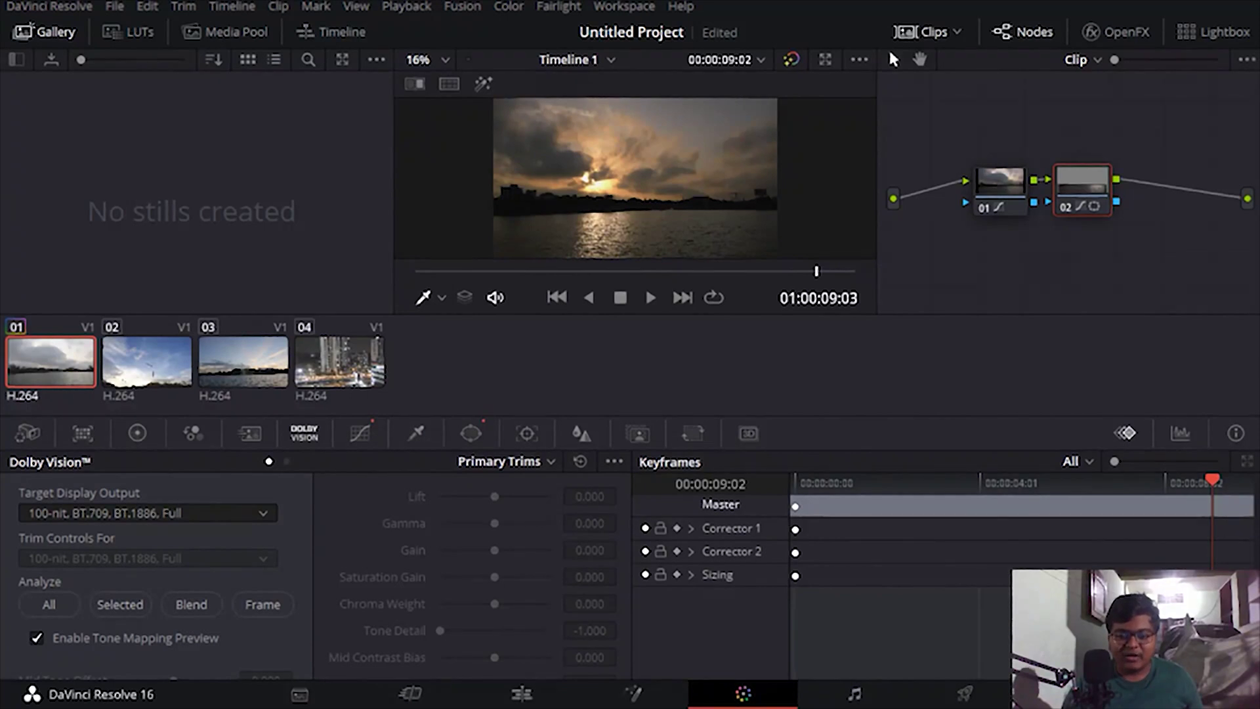
key("alt+s")
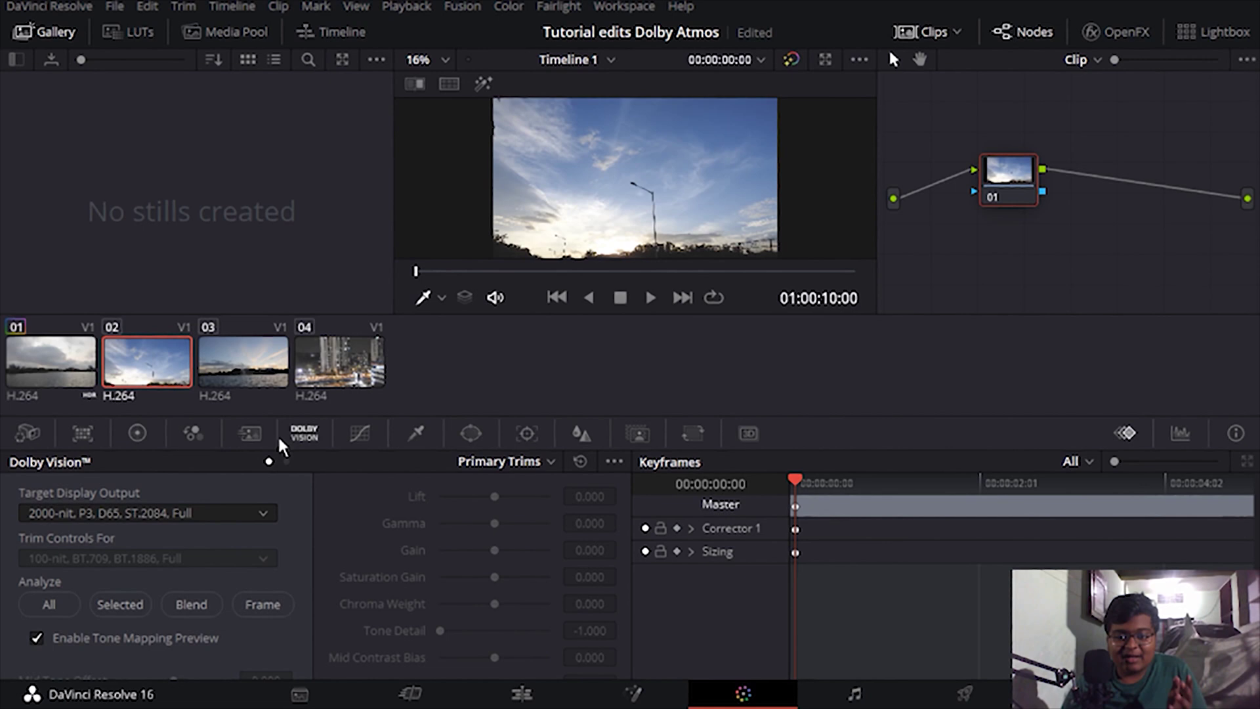
Park the playhead at 01:00:13:17 in the sky clip, add serial nodes, and show Curves for node 03
left_click(522, 693)
left_click(966, 419)
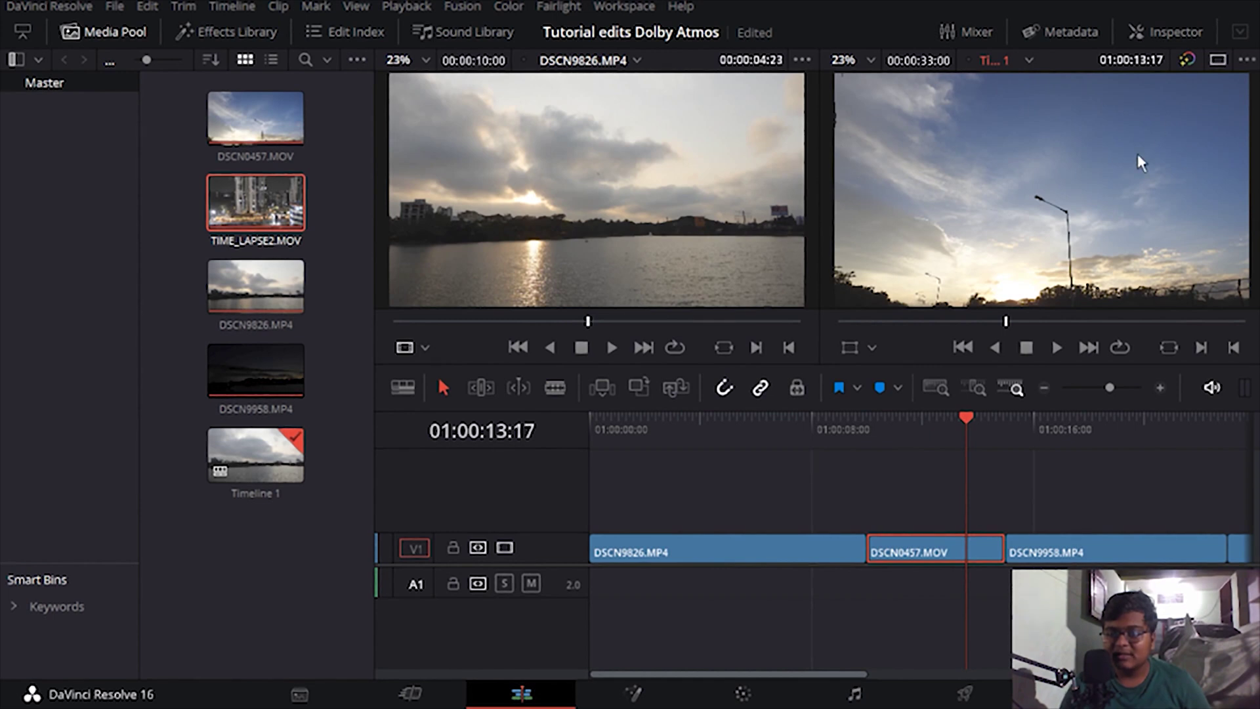
left_click(742, 694)
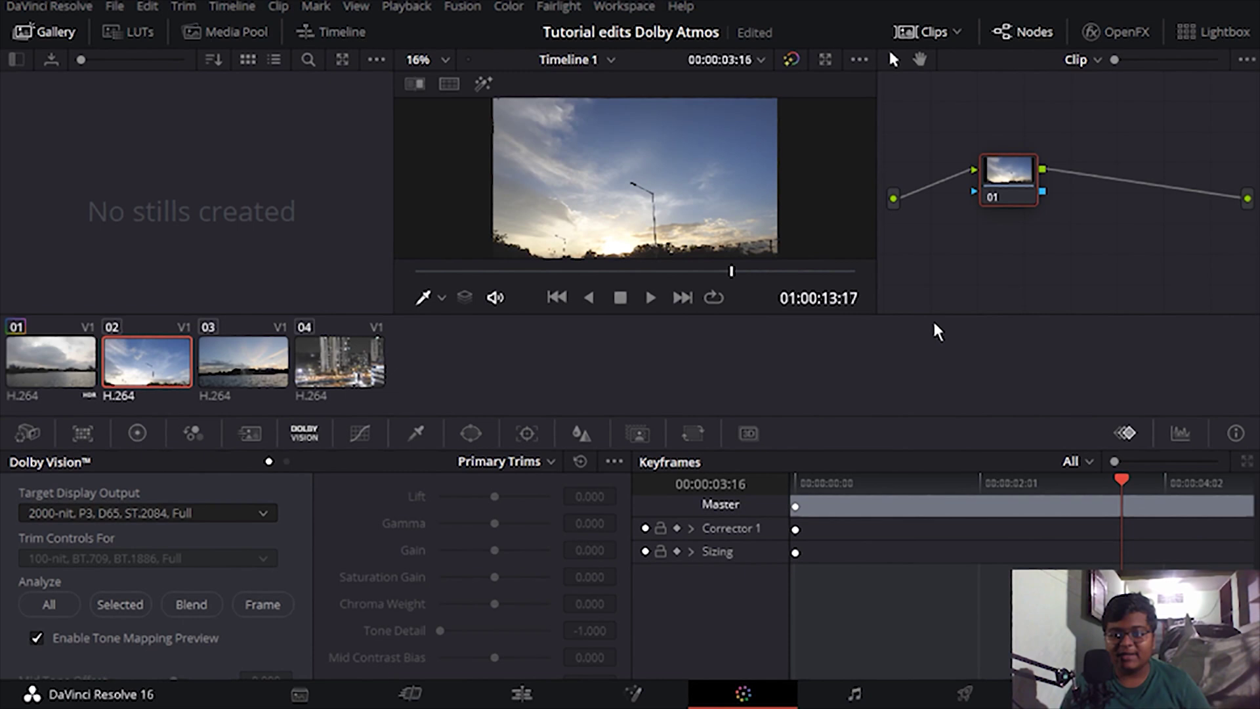
key("alt+s")
key("alt+s")
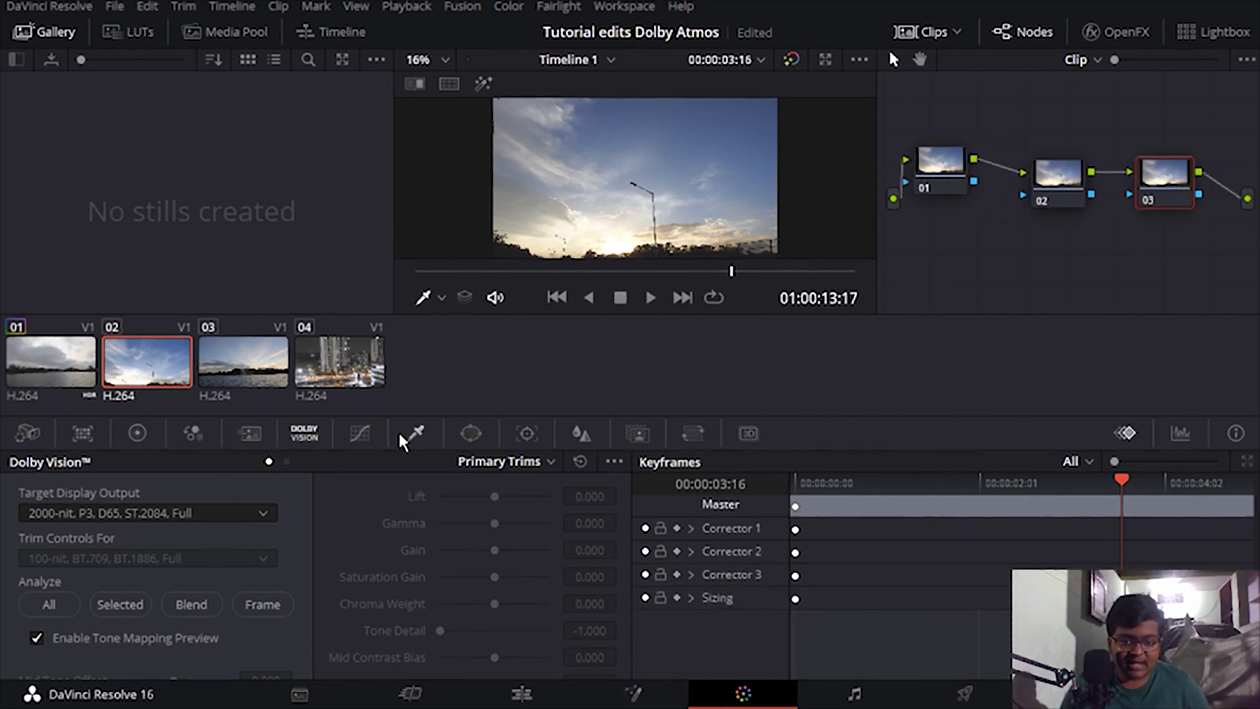
left_click(362, 434)
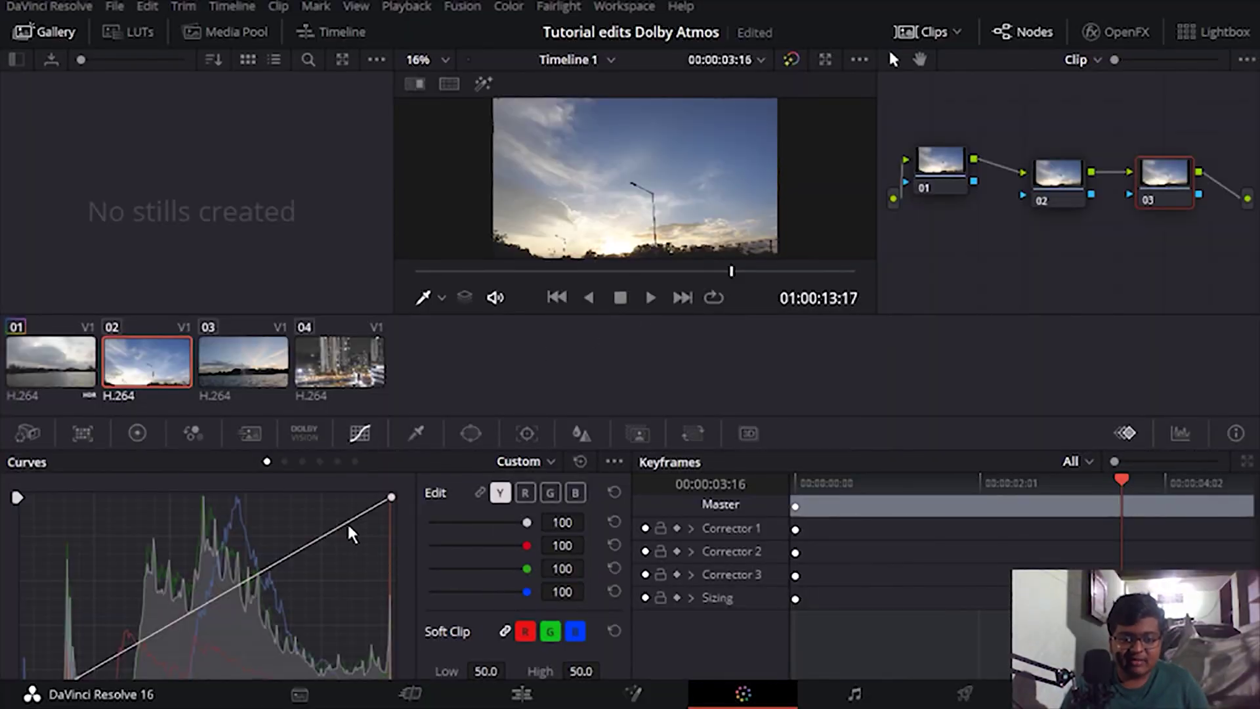
On node 03's luma curve, pull the highlights down, crush the shadows and slightly raise the midtones
left_click_drag(346, 523, 359, 550)
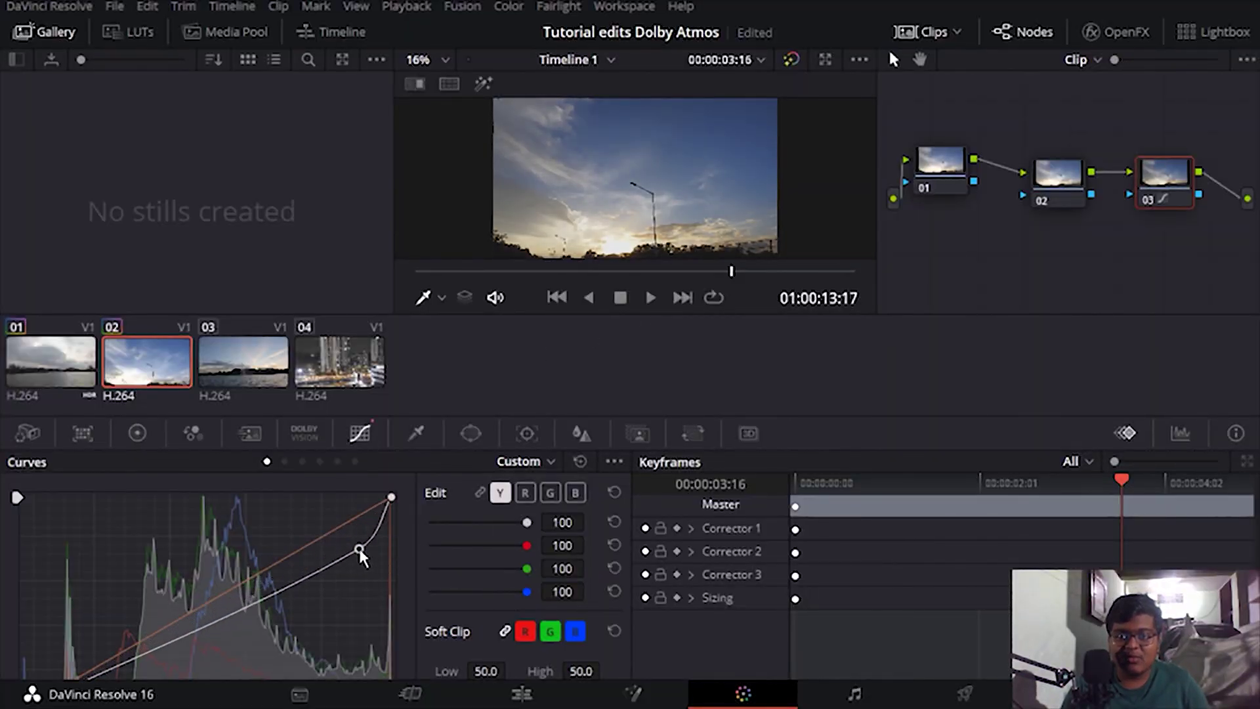
left_click_drag(120, 669, 125, 678)
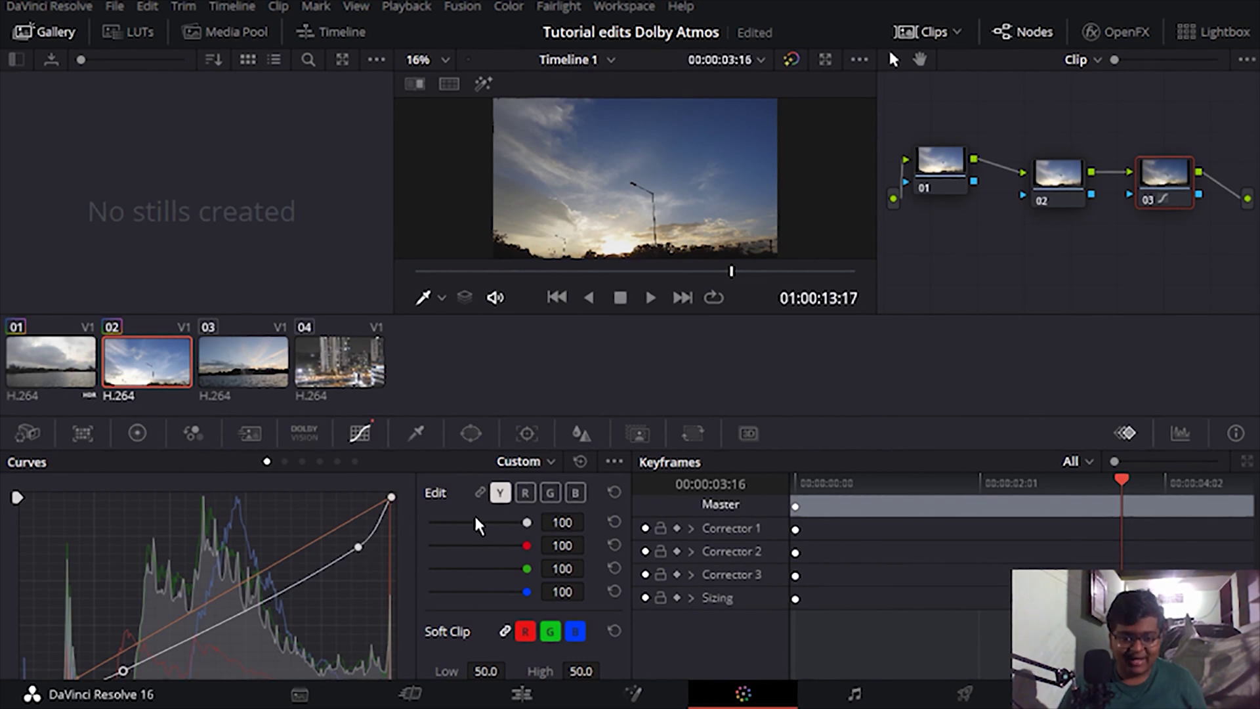
mouse_move(323, 566)
left_mouse_down()
mouse_move(325, 538)
mouse_move(333, 565)
left_mouse_up()
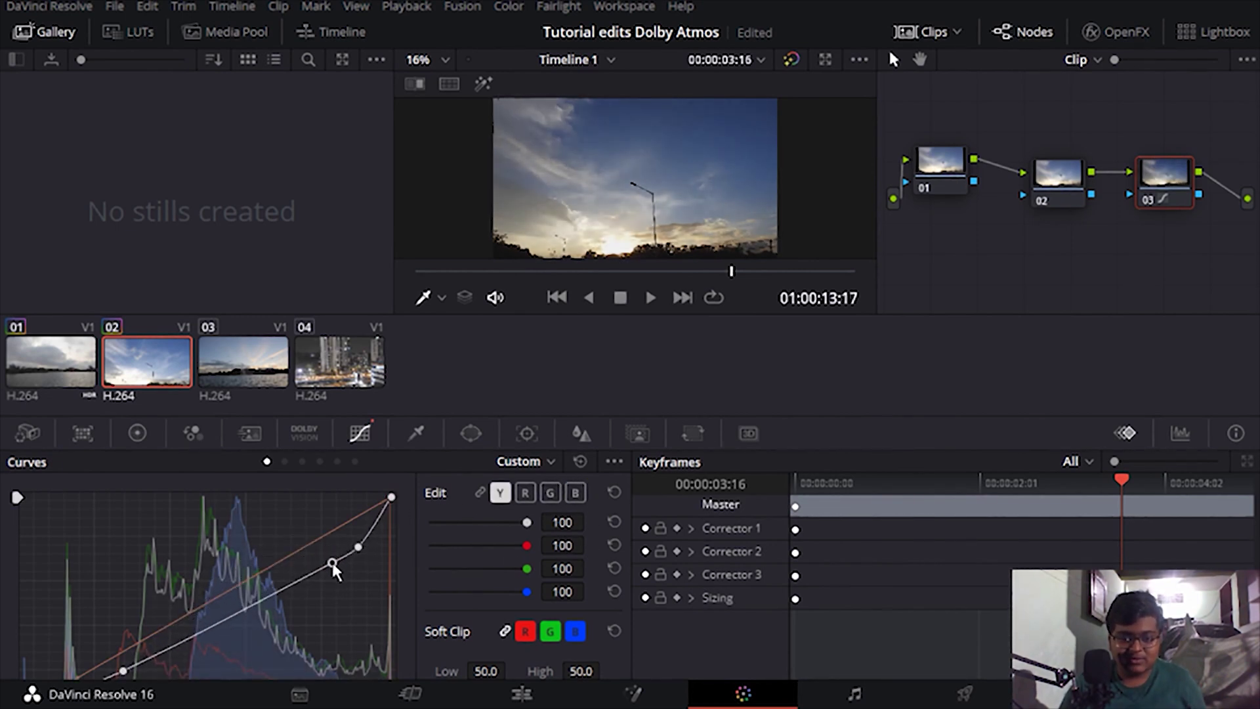
Raise the blue channel curve in the upper tones and shadows for a bluer sky
left_click(573, 493)
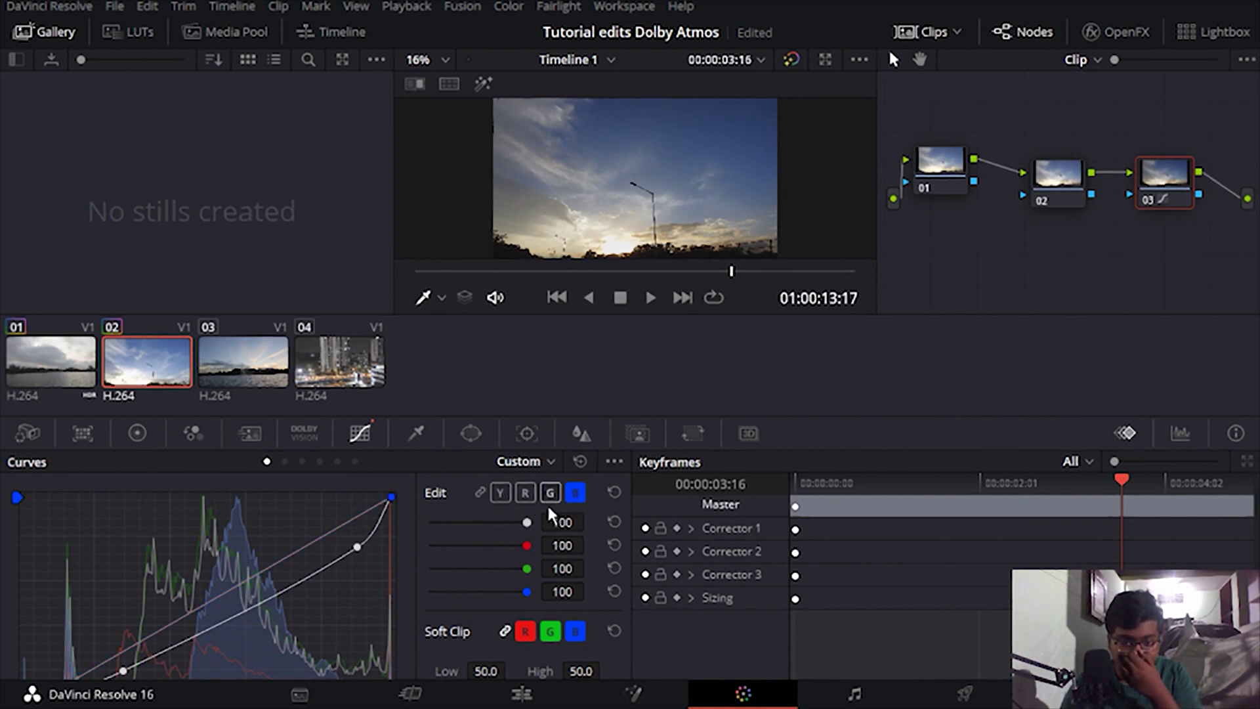
mouse_move(336, 529)
left_mouse_down()
mouse_move(338, 504)
mouse_move(341, 516)
left_mouse_up()
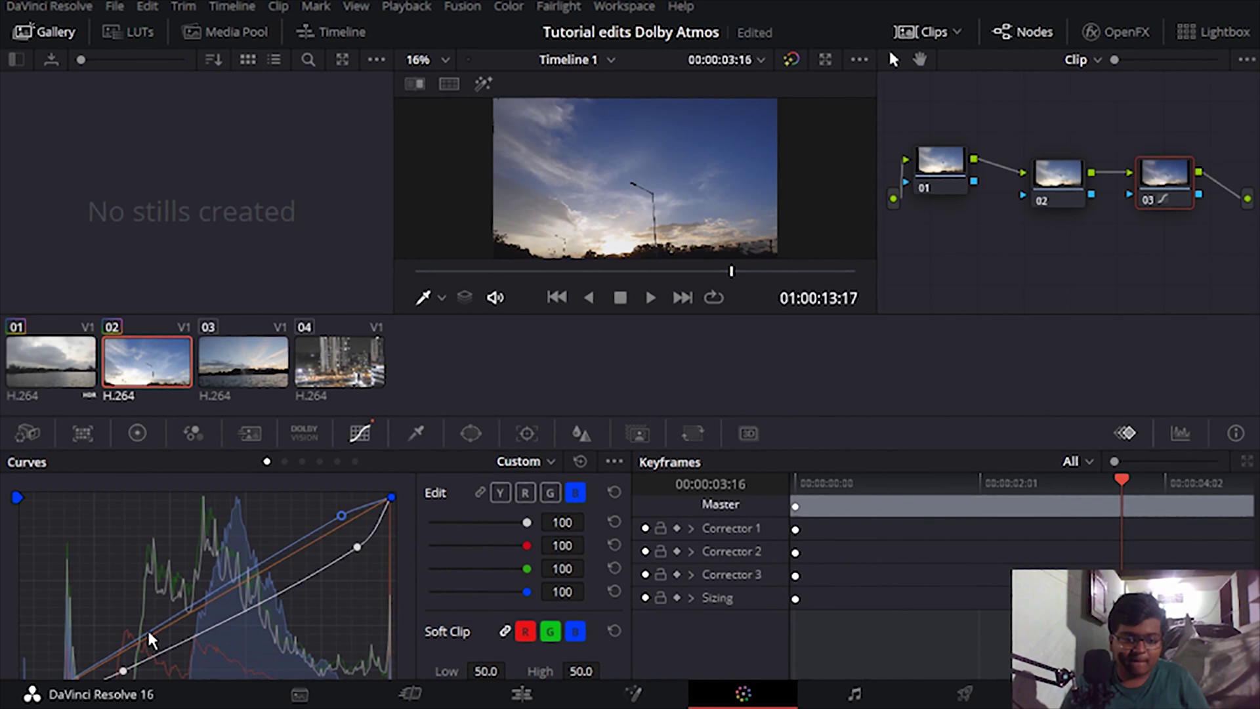
mouse_move(98, 663)
left_mouse_down()
mouse_move(88, 640)
mouse_move(112, 669)
left_mouse_up()
left_click_drag(344, 523, 340, 519)
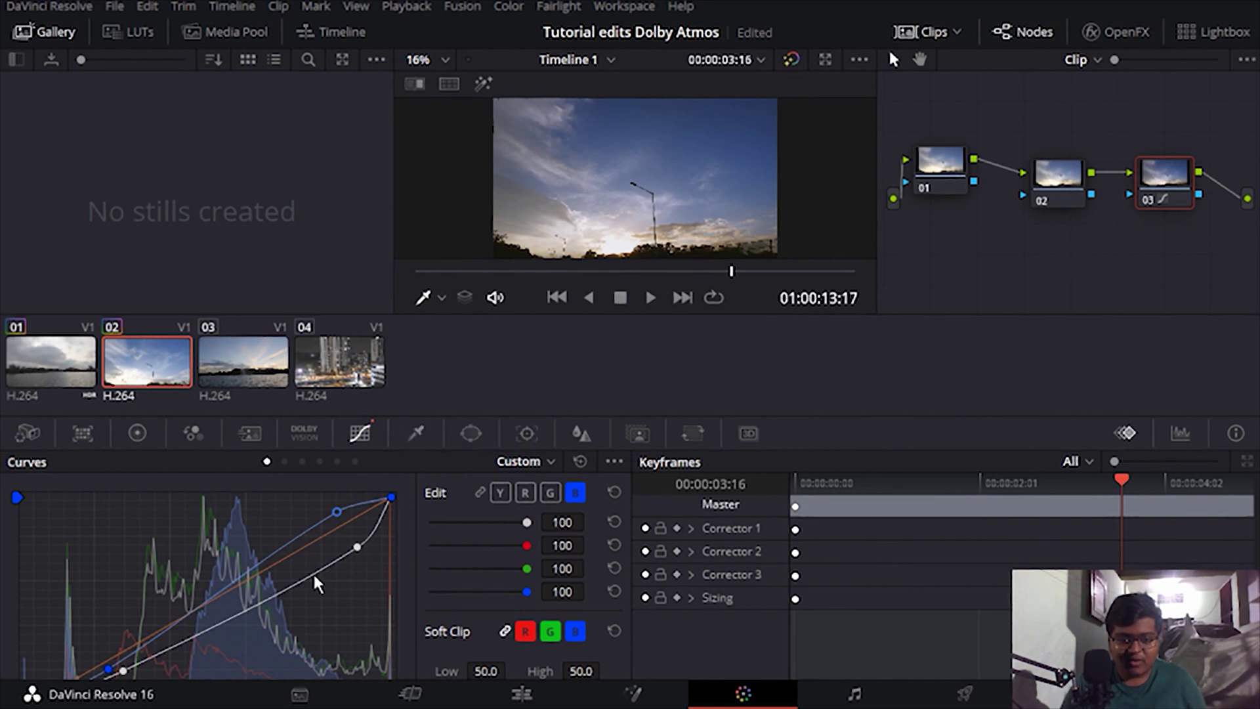
In Color Wheels, set node 03's Lift to -0.06/-0.13/-0.04/0.01 and its Gamma master to -0.03
left_click(193, 434)
left_click(244, 433)
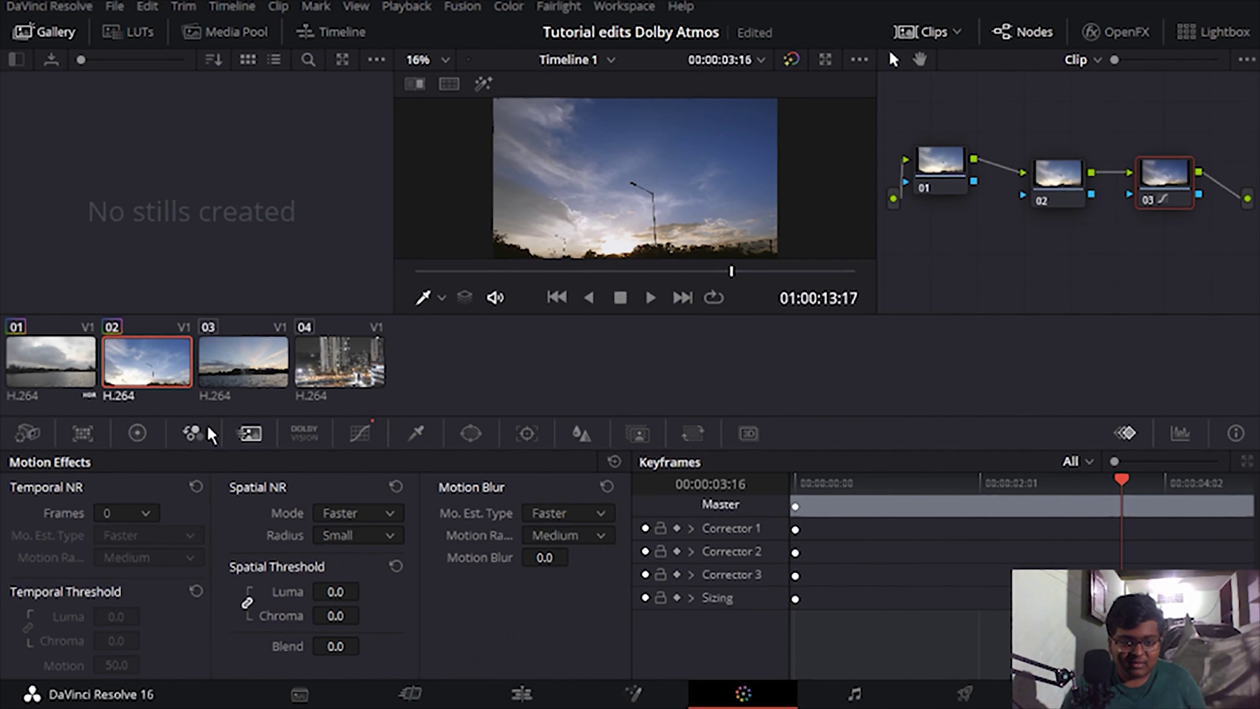
left_click(197, 433)
left_click(137, 433)
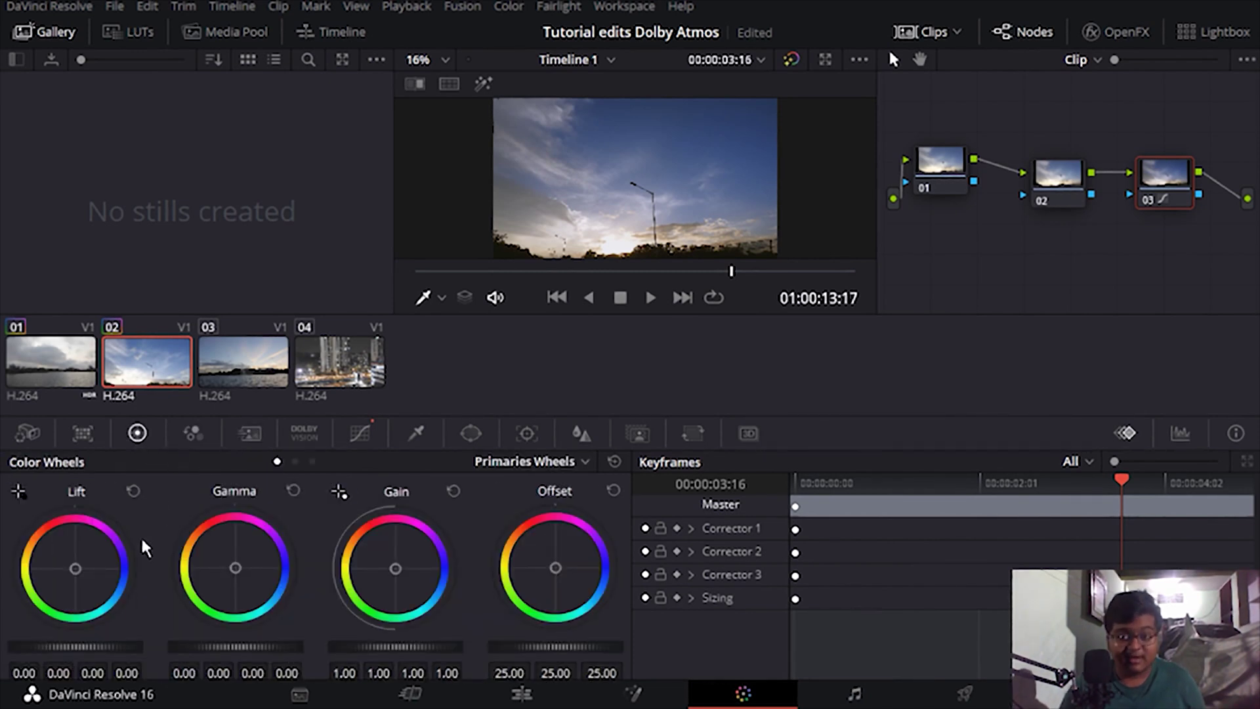
mouse_move(71, 647)
left_mouse_down()
mouse_move(39, 647)
mouse_move(61, 647)
left_mouse_up()
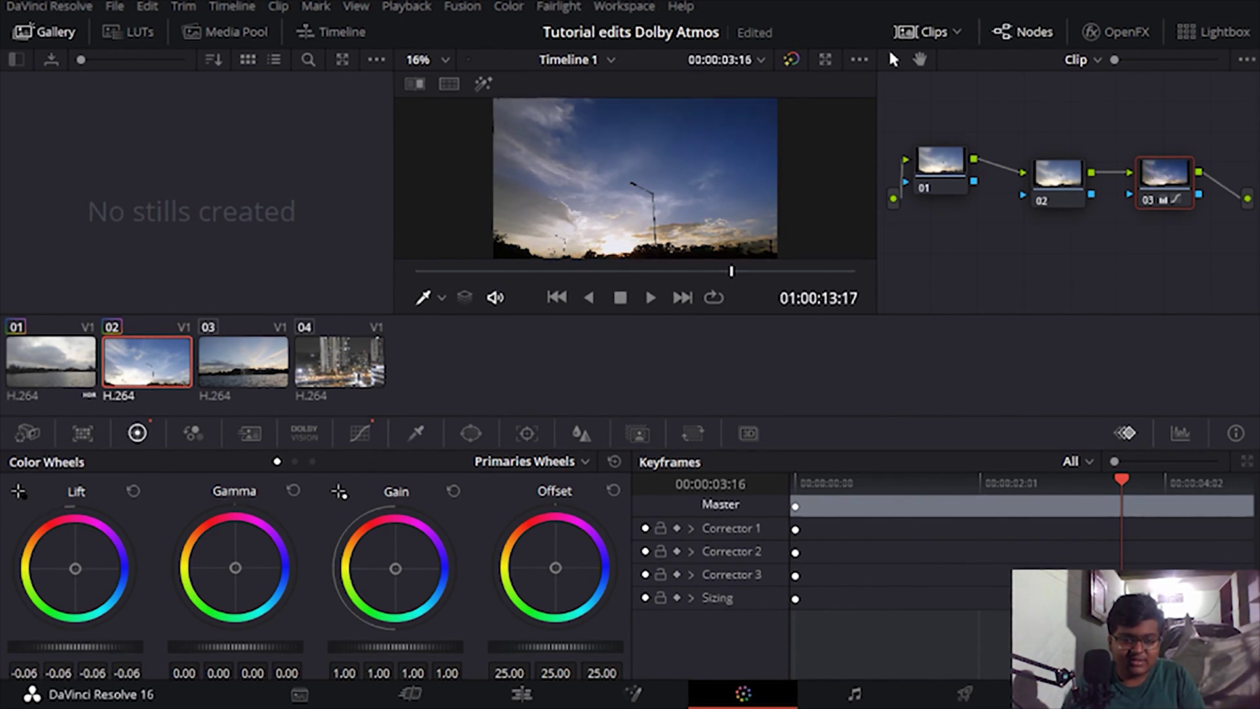
left_click_drag(78, 580, 81, 576)
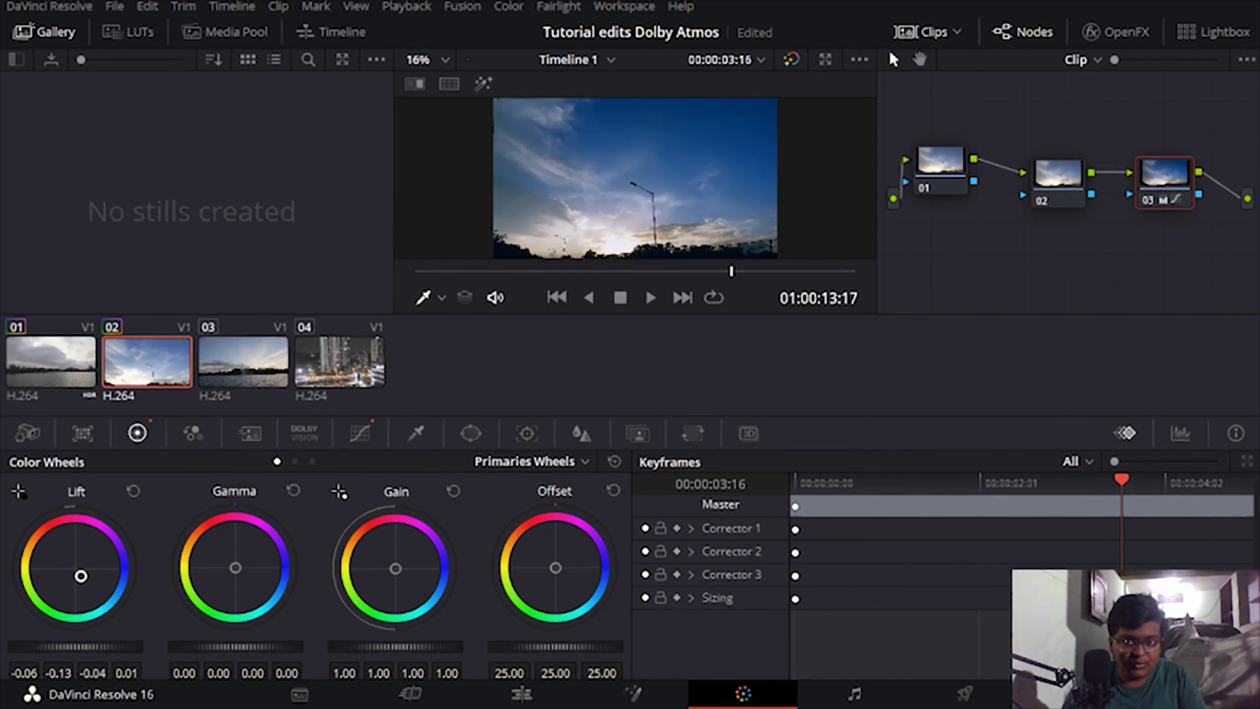
mouse_move(235, 647)
left_mouse_down()
mouse_move(216, 647)
mouse_move(232, 646)
left_mouse_up()
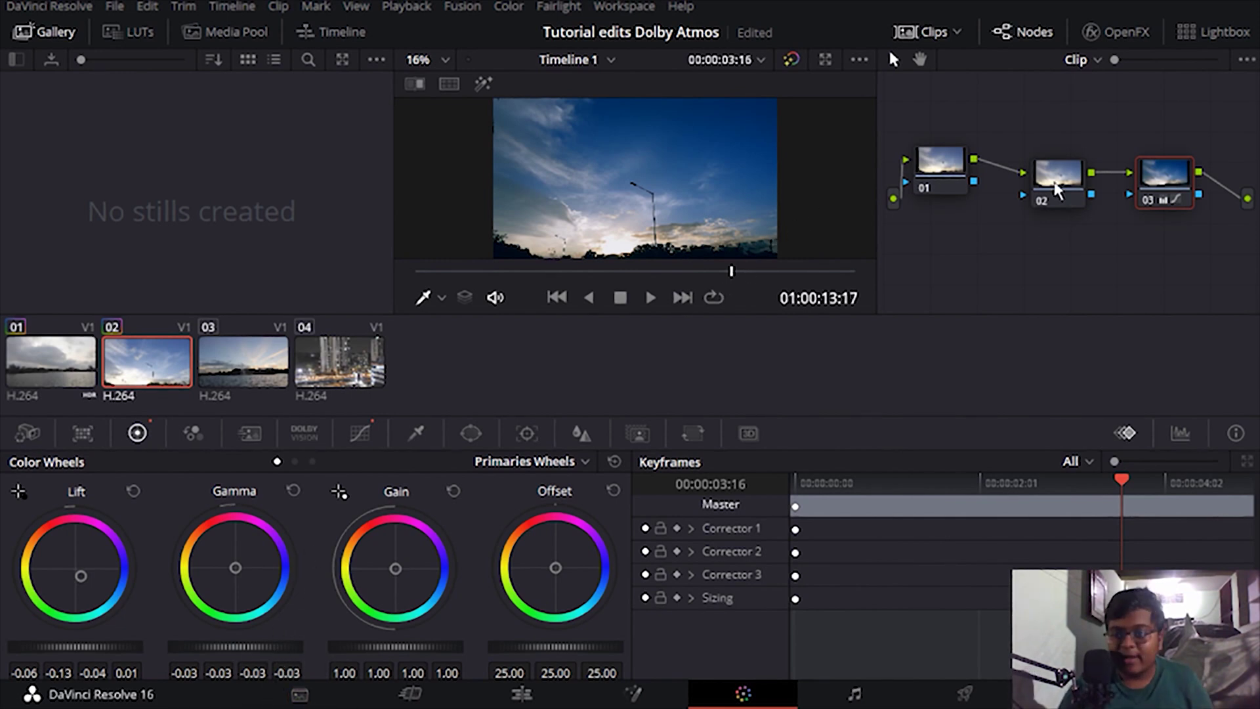
Rearrange nodes 01–03 and delete the 02→03 and 03→output links
left_click_drag(1167, 178, 965, 279)
left_click_drag(1037, 198, 1113, 174)
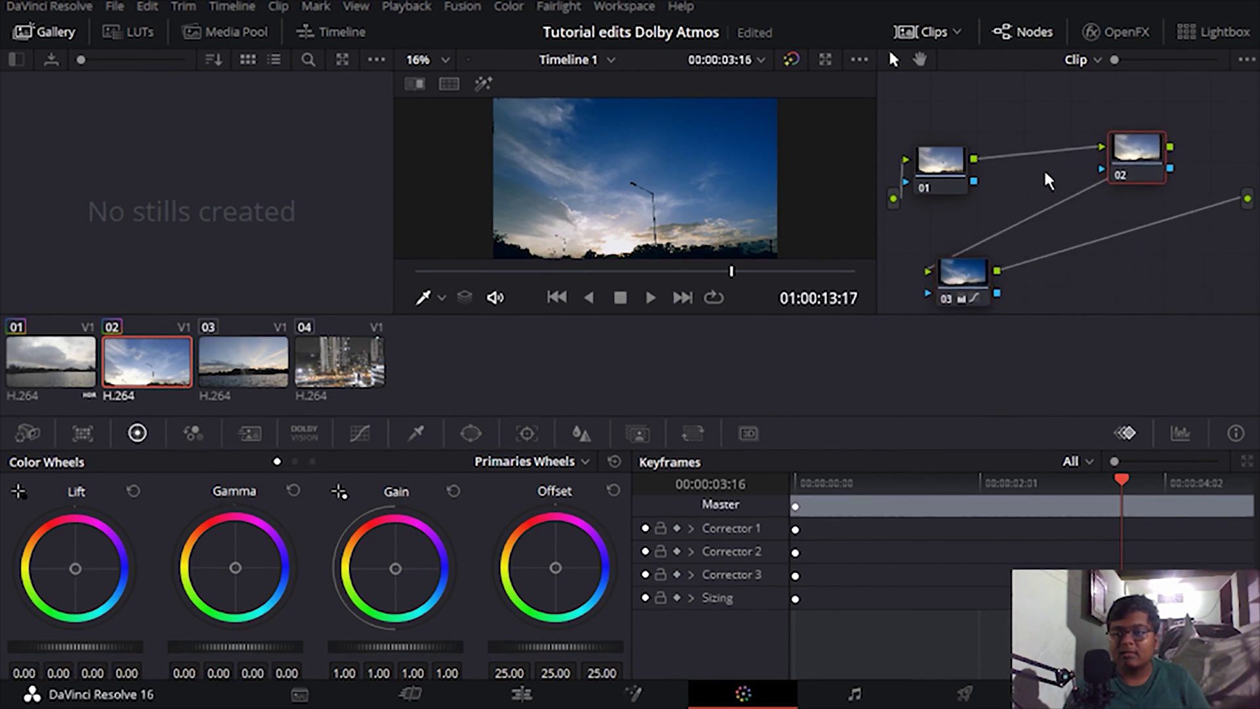
left_click_drag(947, 170, 1041, 173)
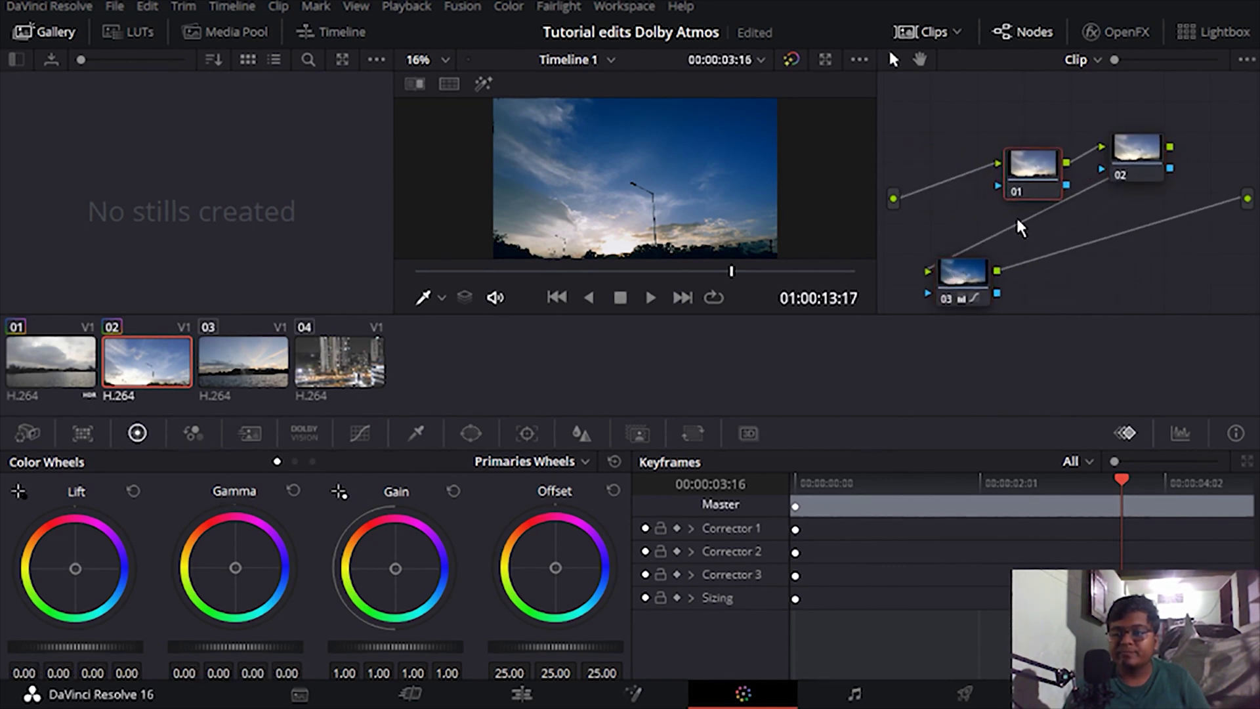
left_click(987, 236)
key("Delete")
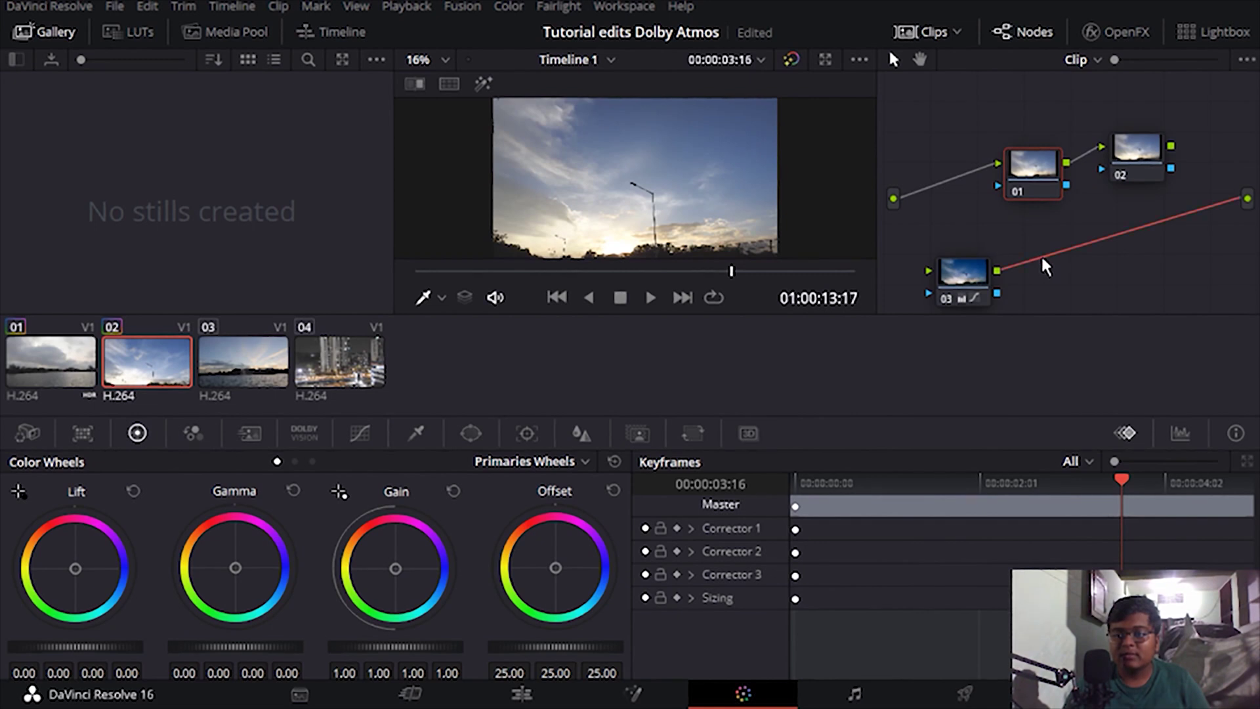
key("Delete")
Remove the input→01 link and chain 03 into 01 and 02 into the output, then select node 01
left_click_drag(1046, 202, 1099, 240)
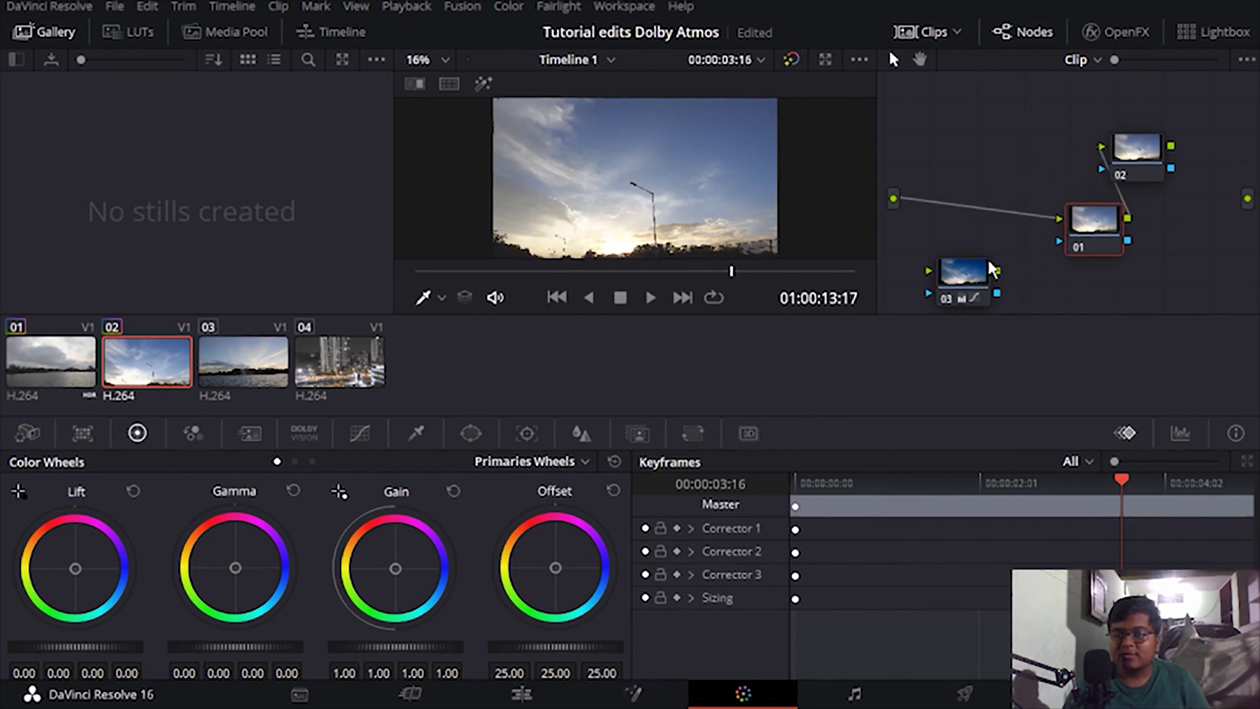
left_click(962, 207)
key("Delete")
left_click_drag(967, 276, 927, 195)
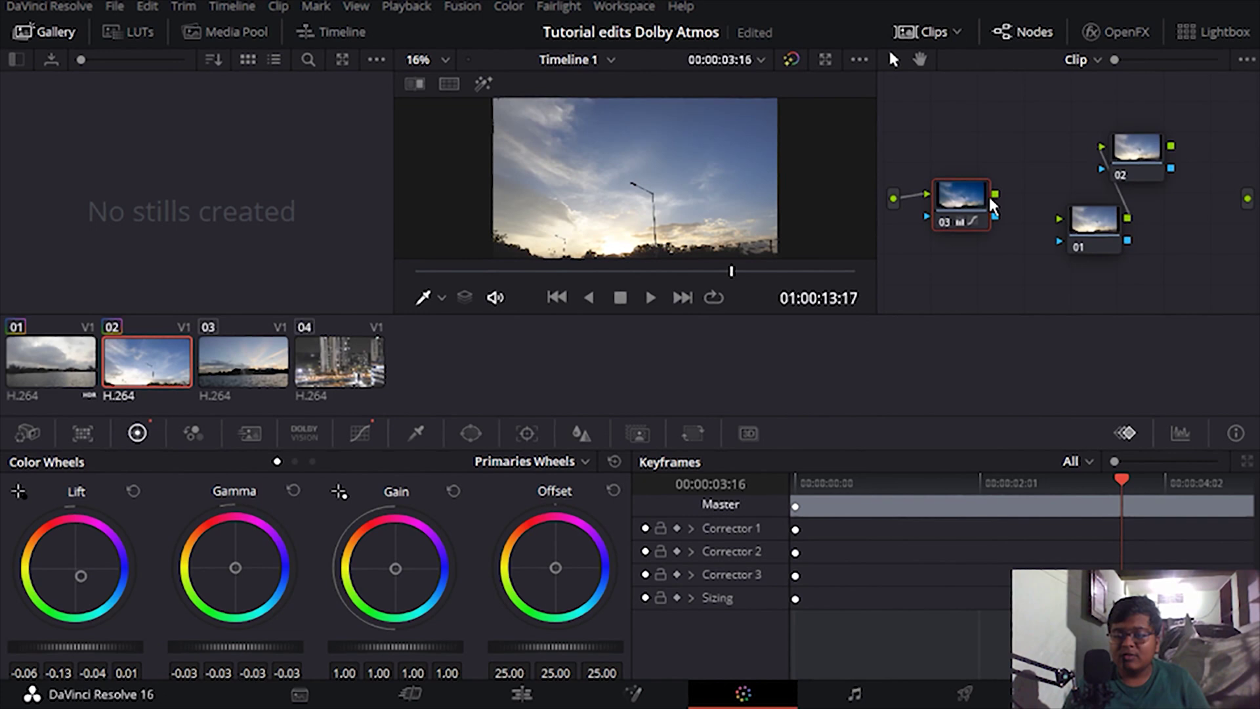
left_click_drag(1020, 205, 1059, 219)
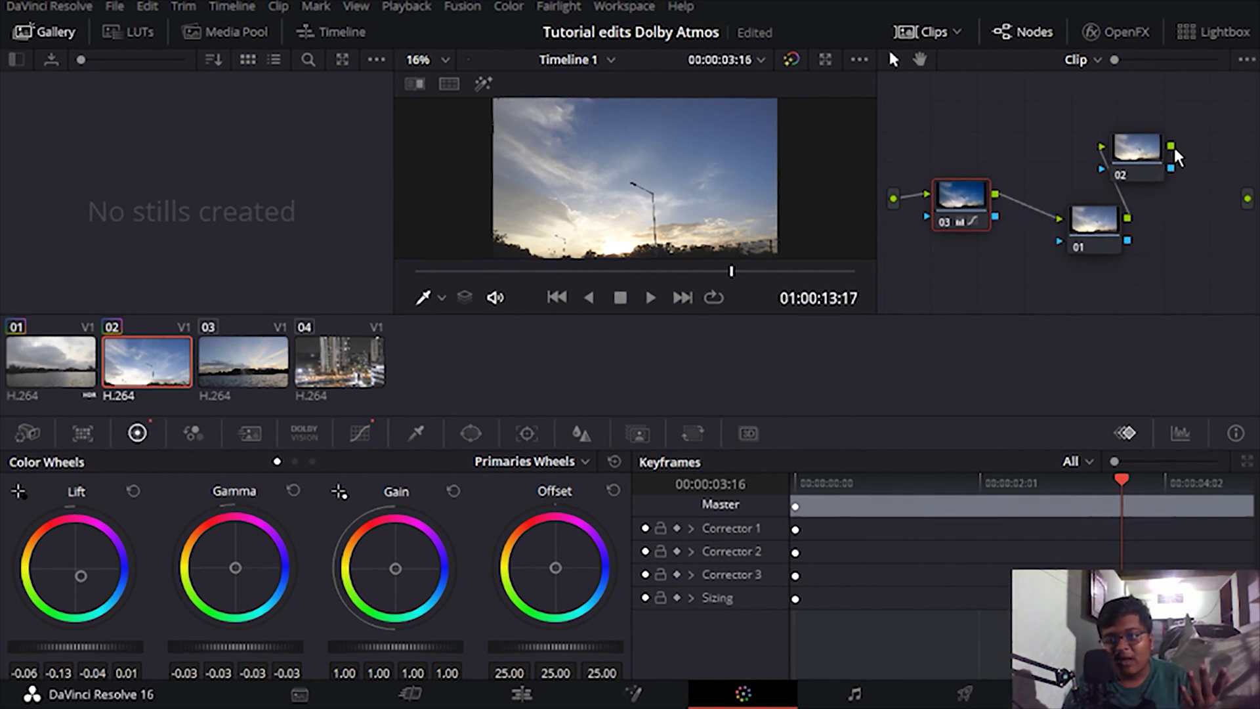
left_click_drag(1216, 190, 1246, 198)
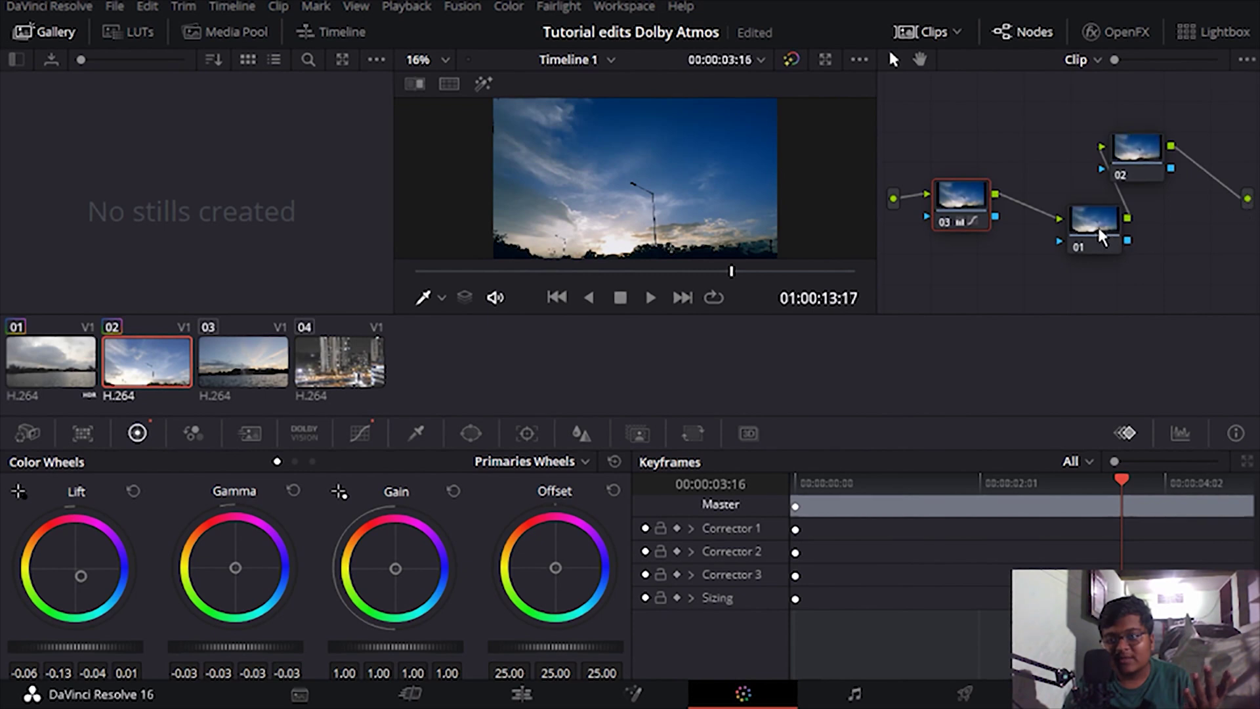
left_click_drag(1097, 227, 1055, 181)
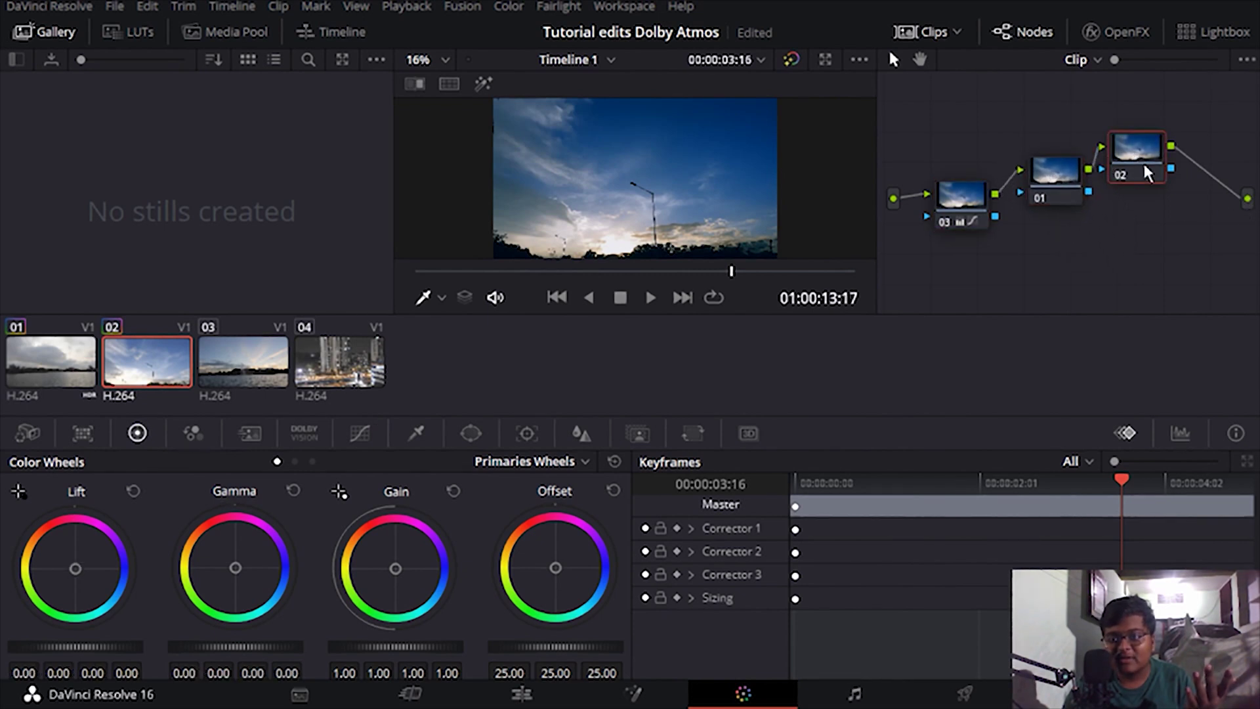
left_click_drag(1143, 160, 1157, 200)
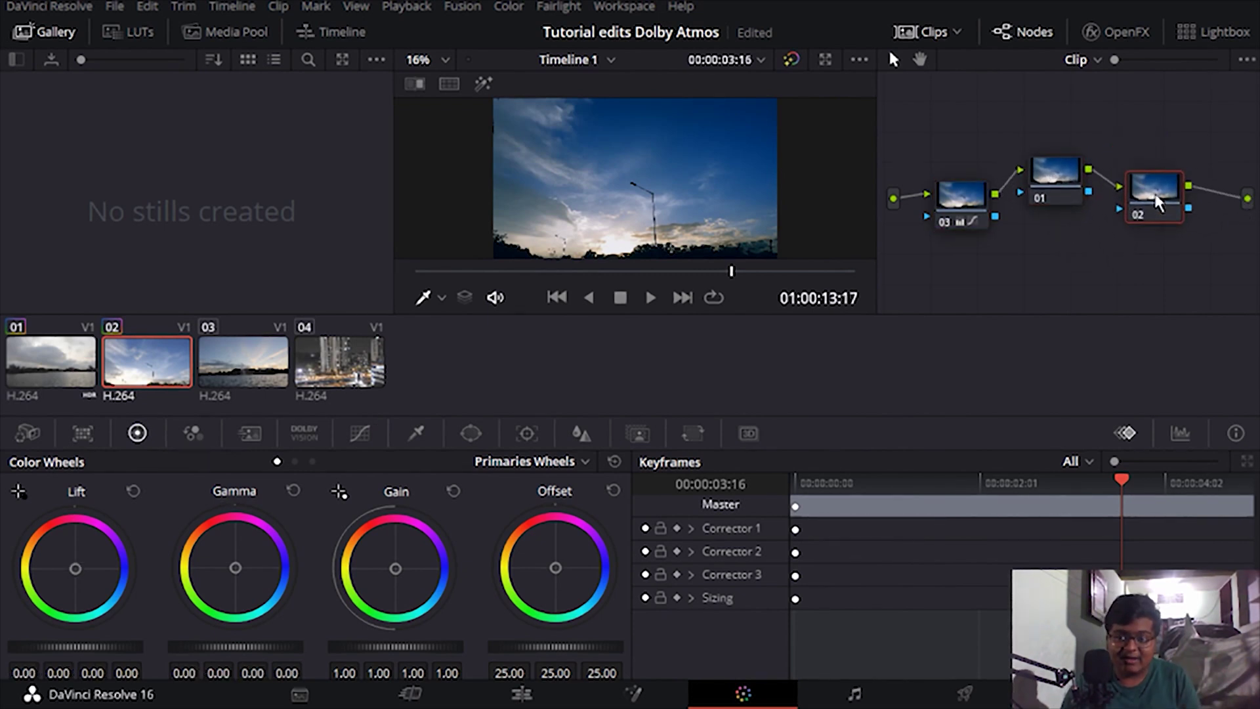
left_click(1080, 170)
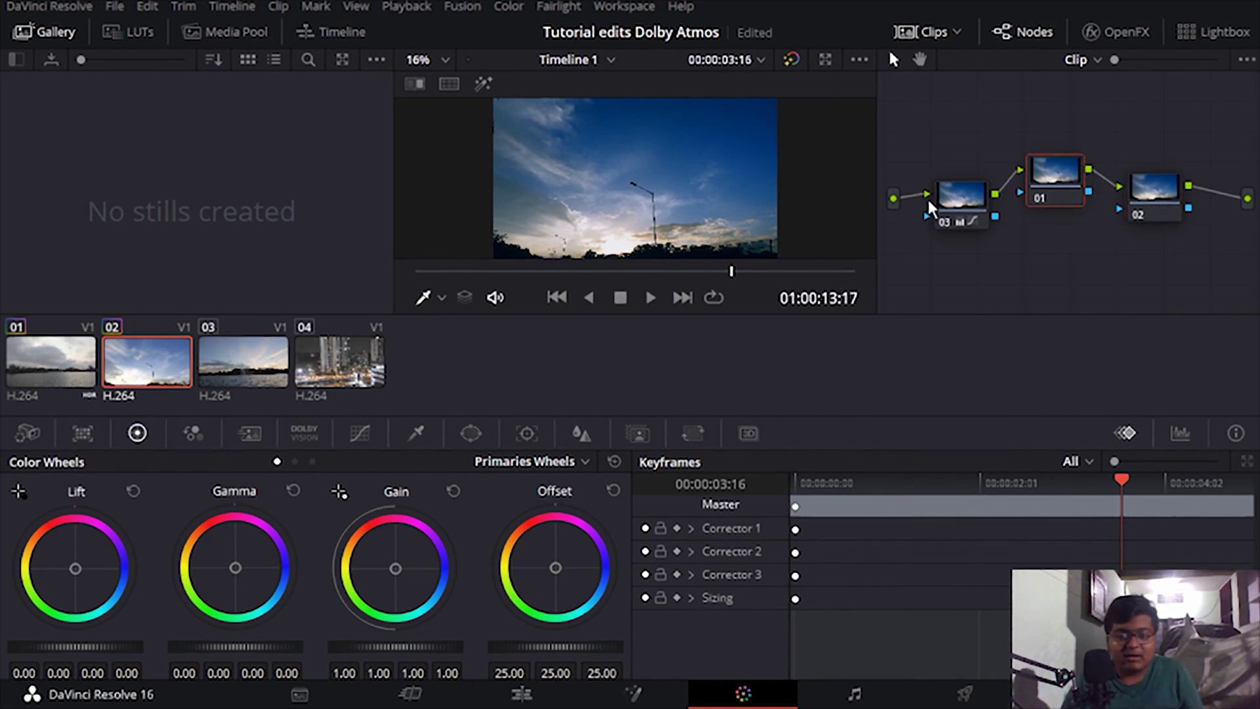
Add a widened rectangular window on node 01 over the horizon band, softened (Soft 1 23.80, Soft 3 17.55)
left_click(470, 433)
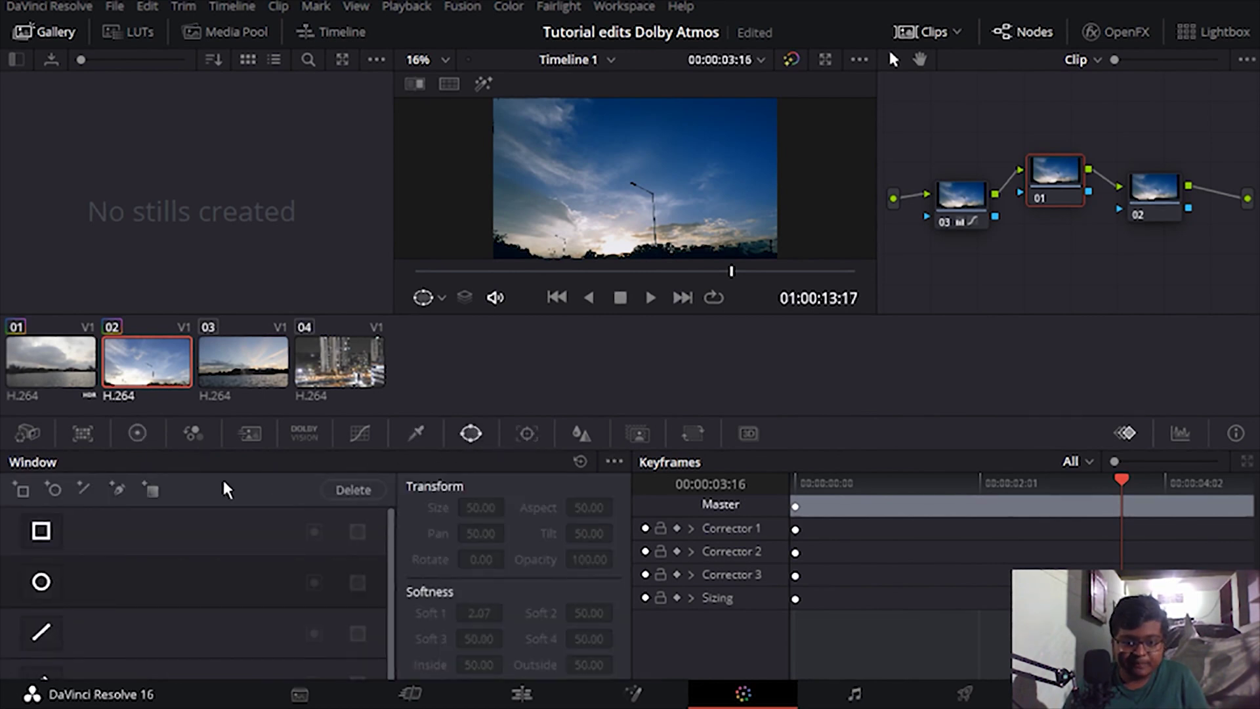
left_click(41, 531)
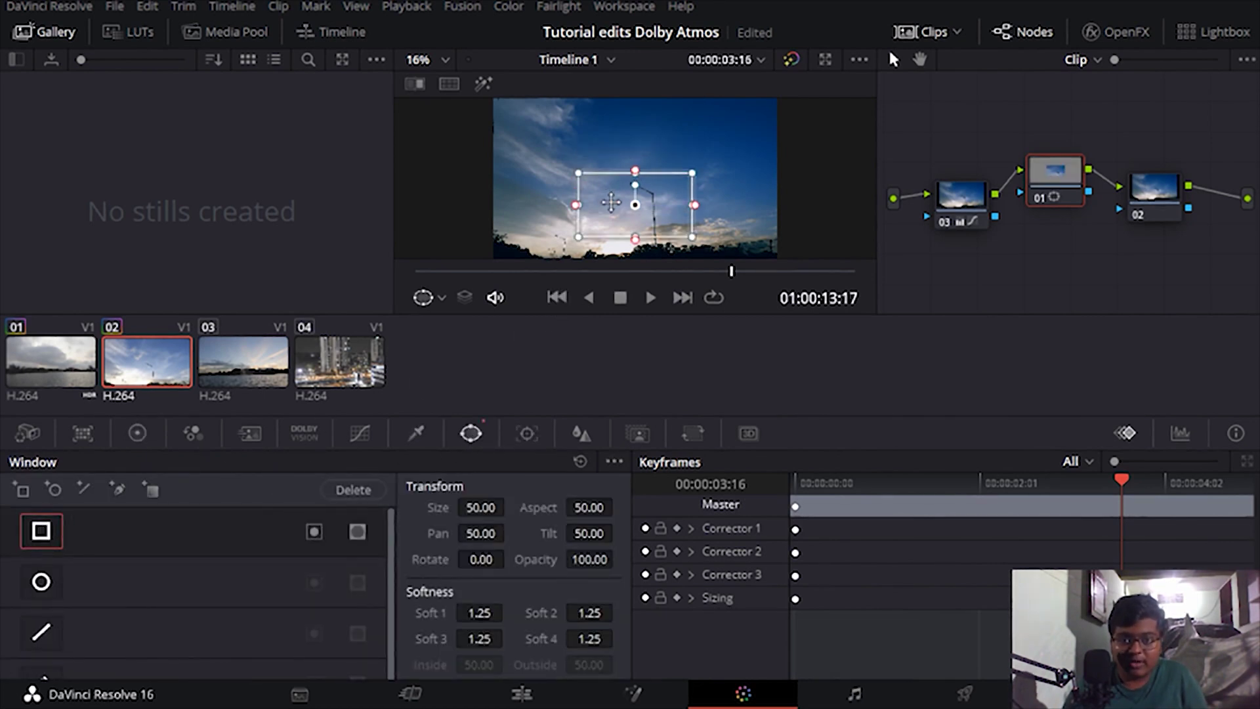
left_click_drag(611, 202, 484, 239)
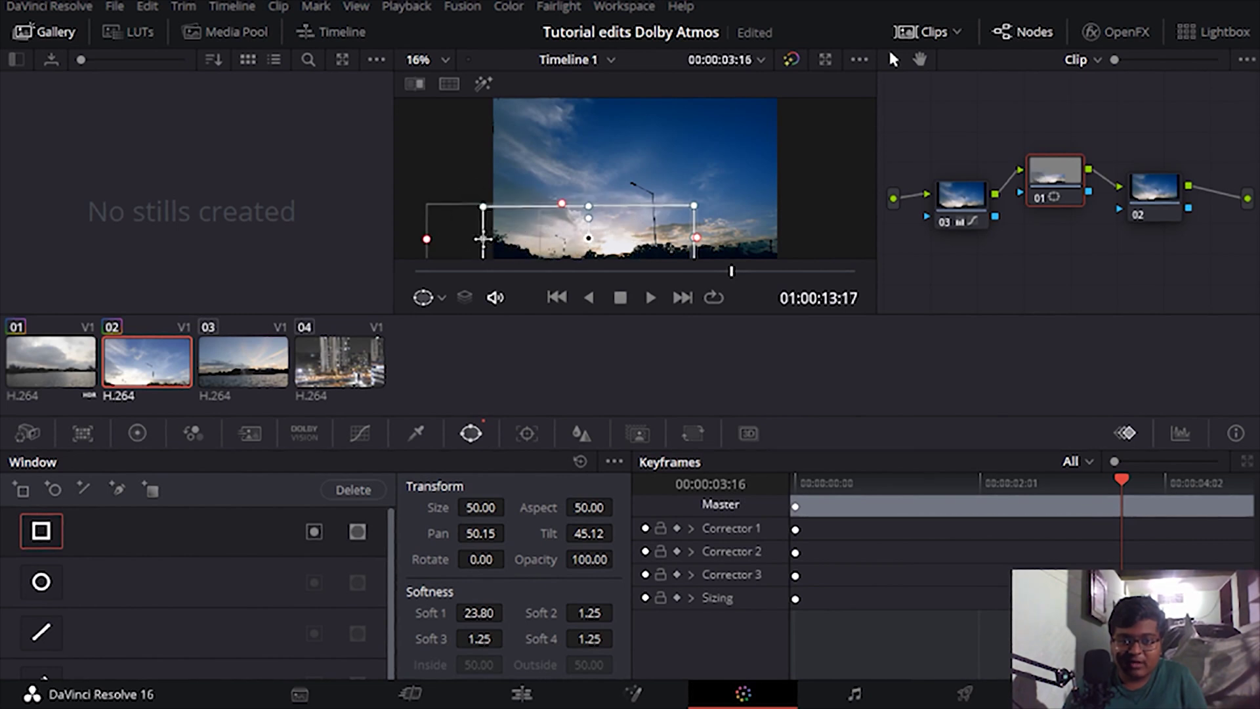
left_click_drag(700, 241, 793, 232)
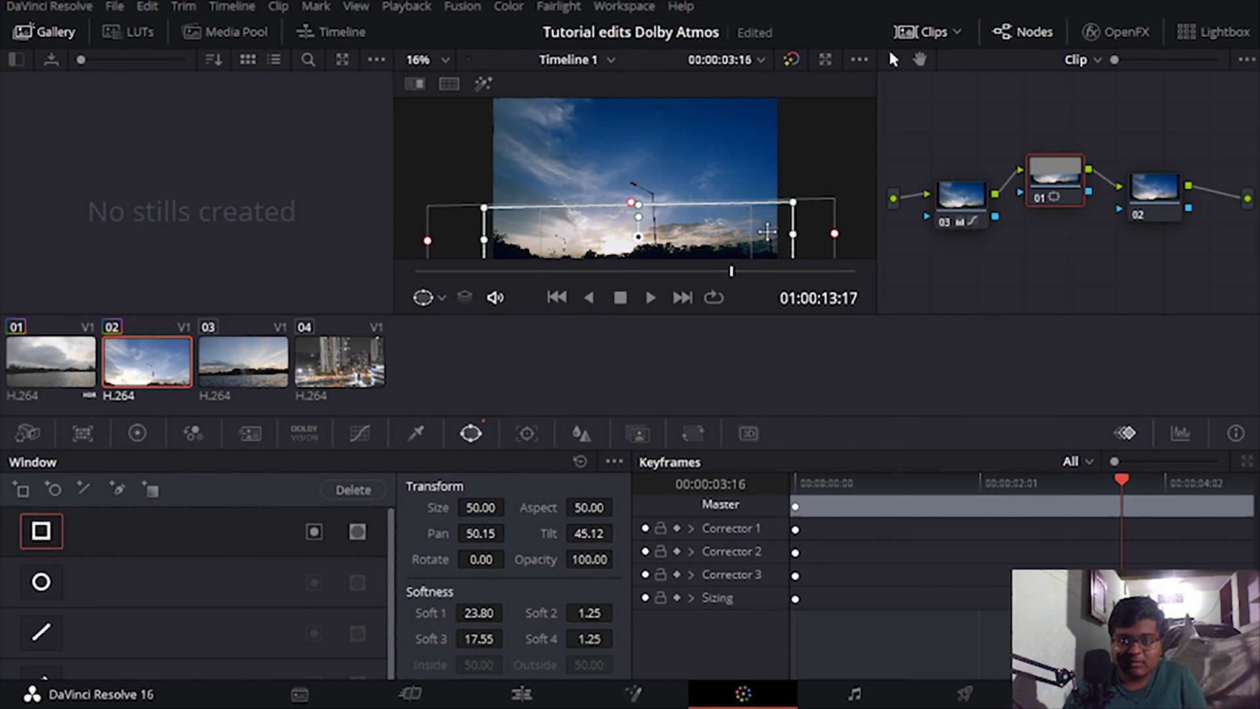
left_click_drag(670, 234, 666, 233)
left_click(250, 433)
Raise node 01's red curve and add green curve points to warm the windowed horizon
left_click(360, 433)
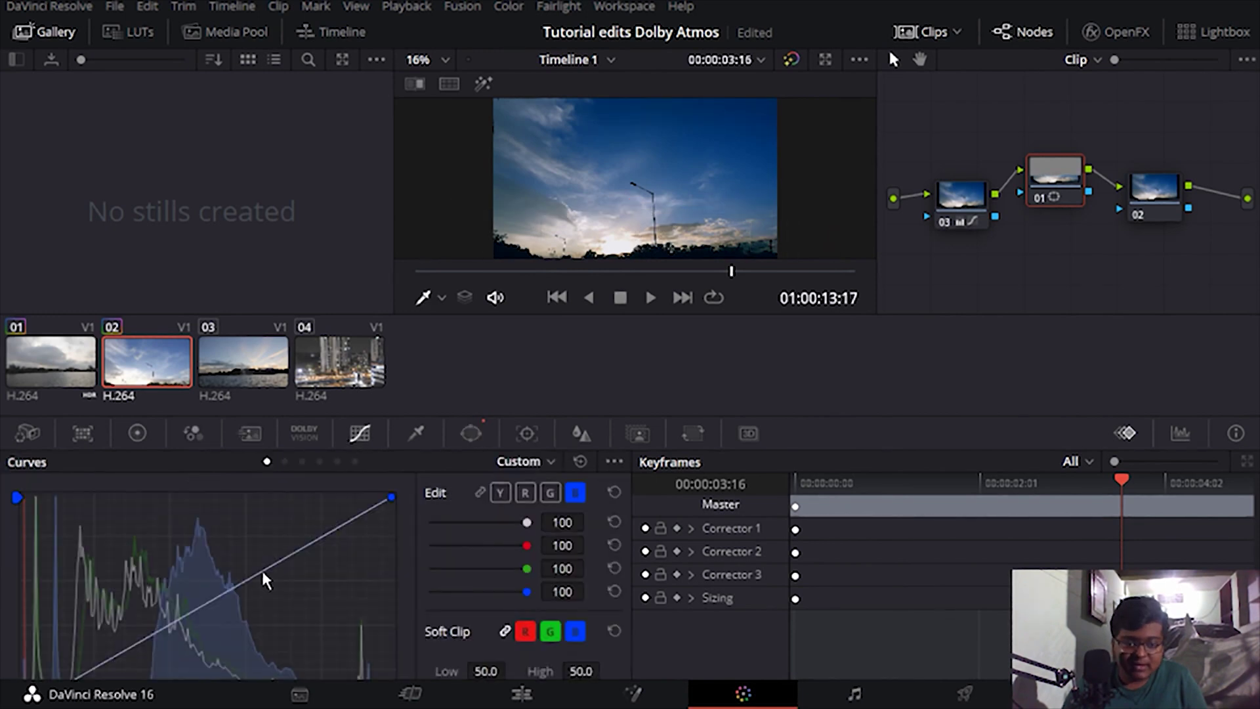
left_click(525, 492)
mouse_move(355, 519)
left_mouse_down()
mouse_move(334, 504)
mouse_move(341, 520)
left_mouse_up()
left_click(550, 492)
left_click(343, 521)
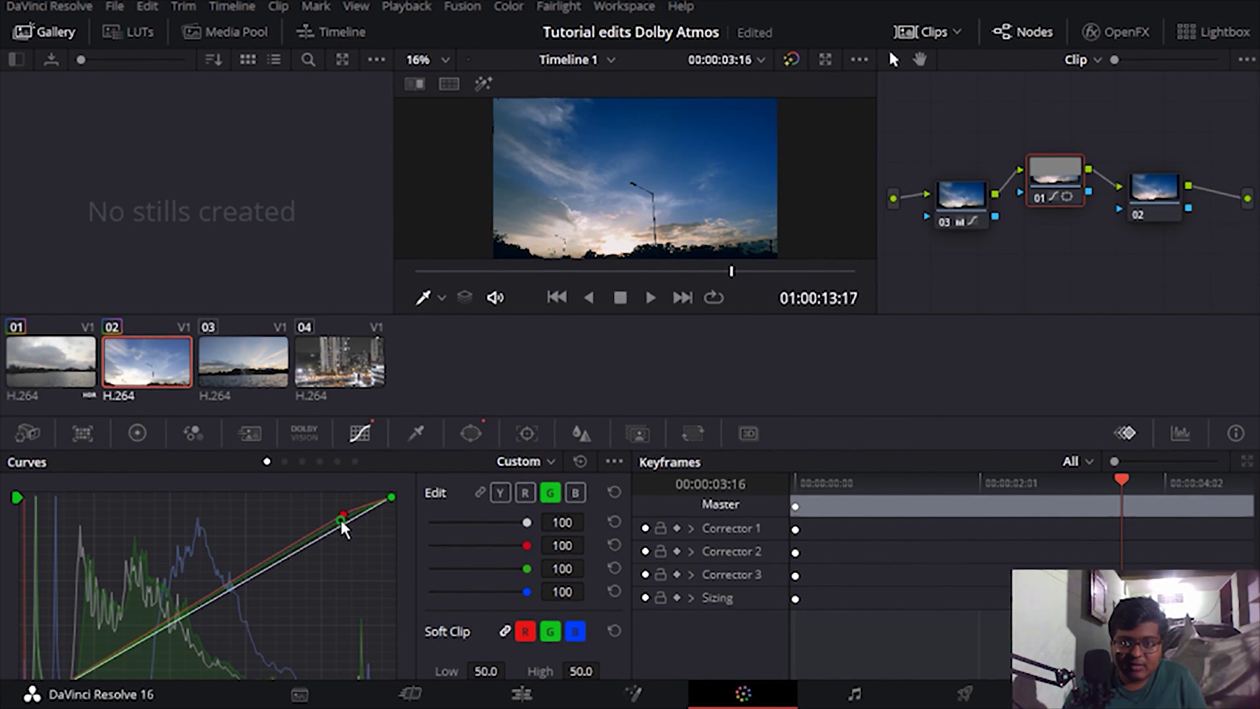
left_click(106, 664)
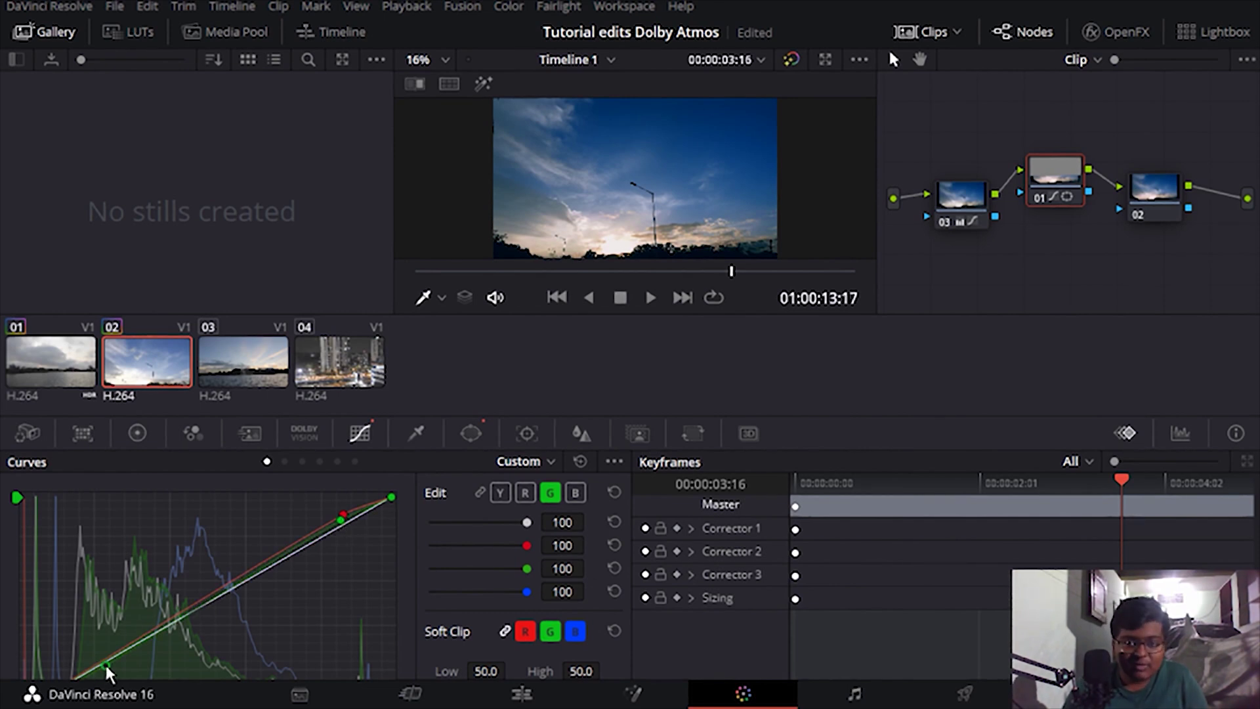
left_click(519, 496)
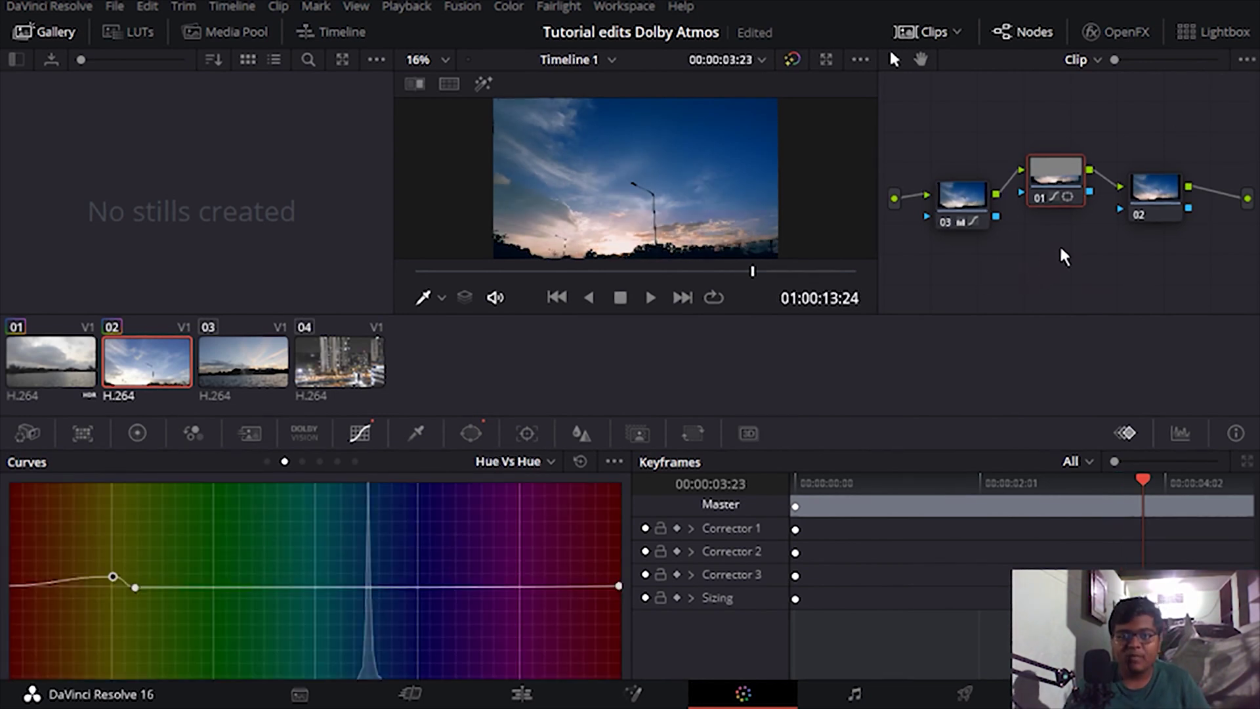
left_click(1159, 208)
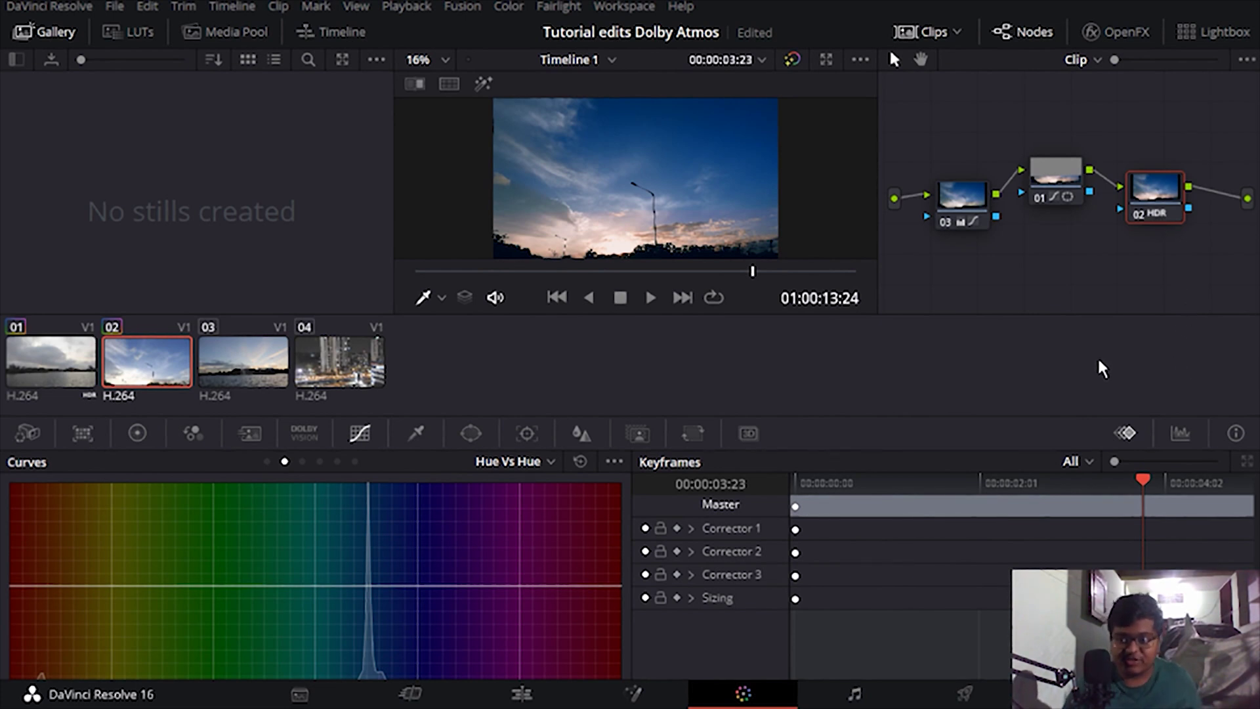
Bring up the Dolby Vision settings and scrub through the fountain clip
left_click(305, 434)
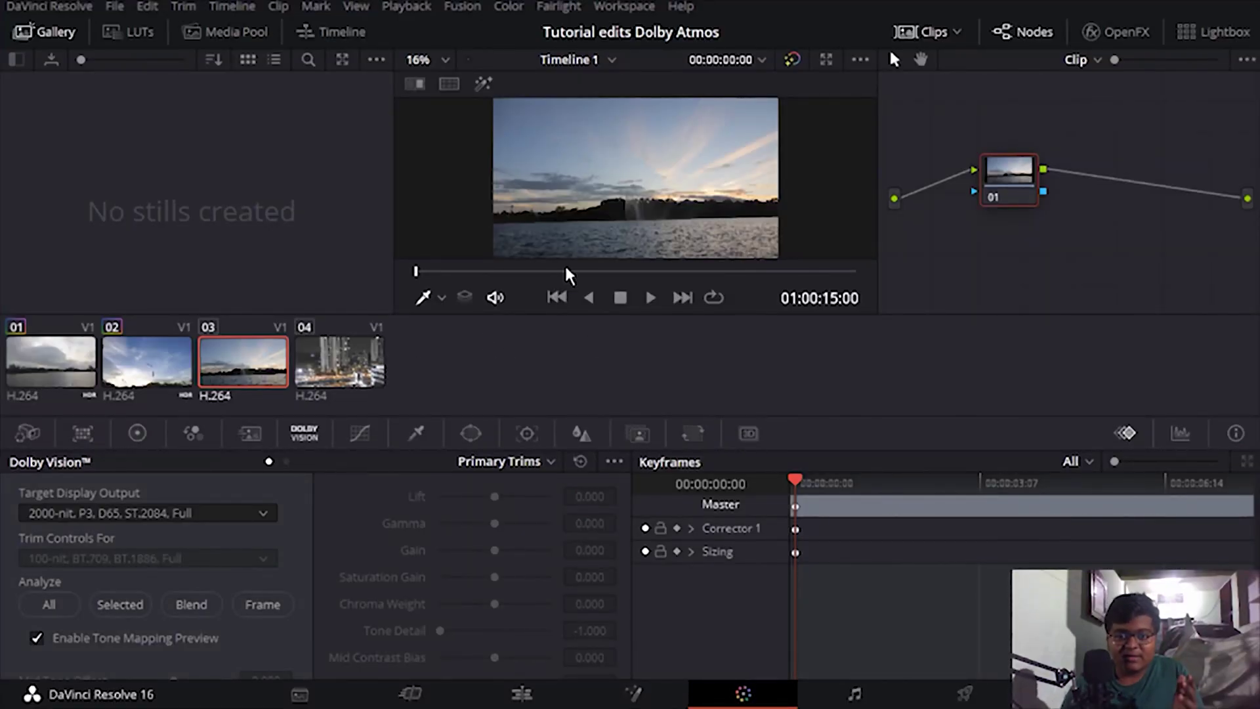
left_click_drag(567, 274, 392, 294)
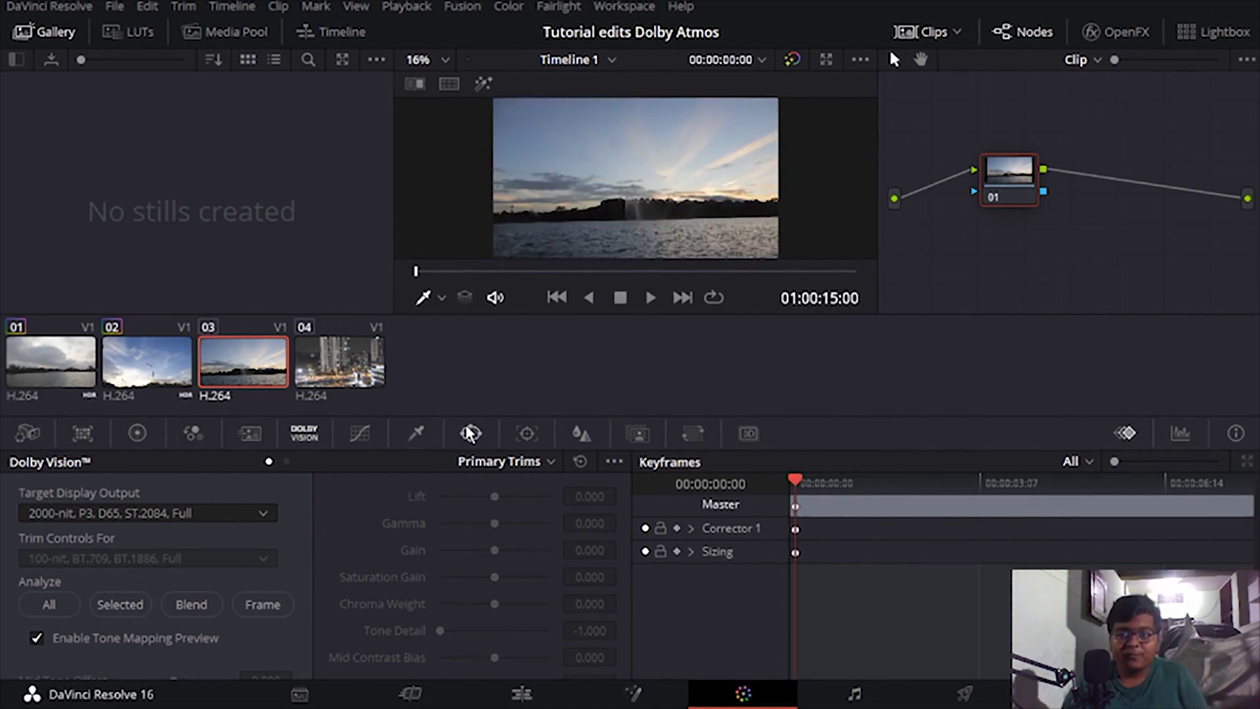
Shape node 01's custom luma curve, pulling the shadows down and lifting the highlights
left_click(239, 444)
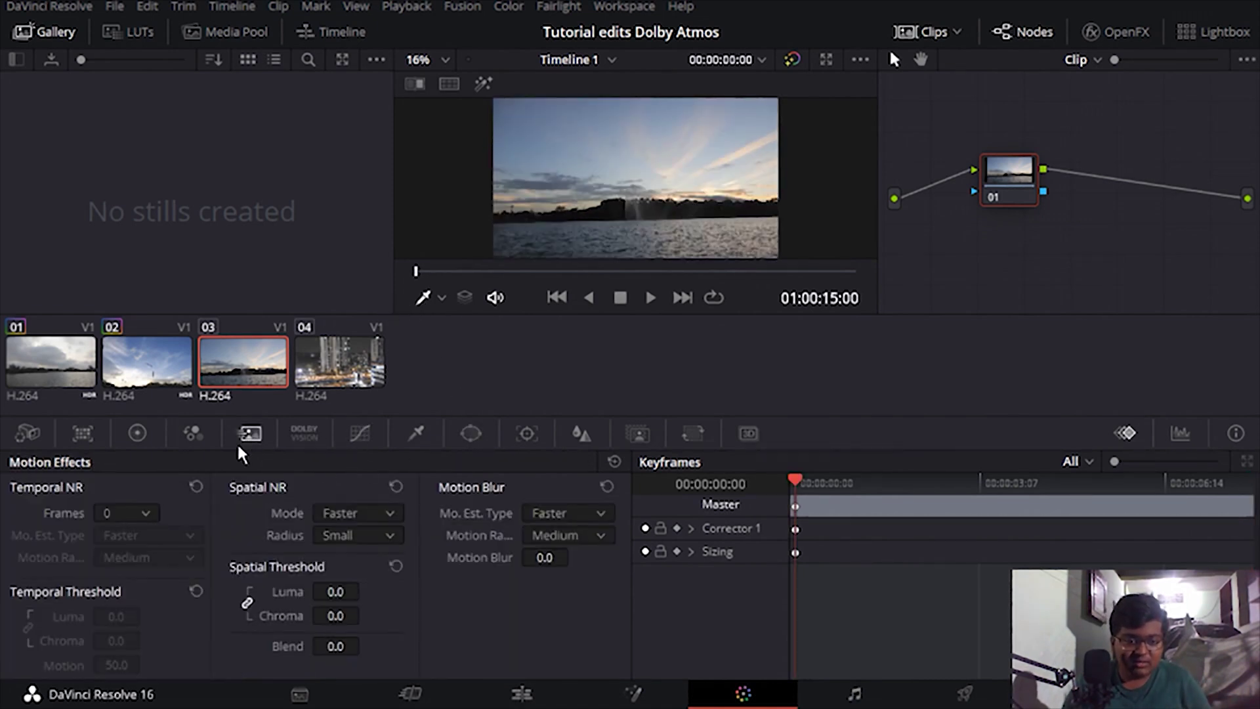
left_click(302, 432)
left_click(237, 433)
left_click(191, 437)
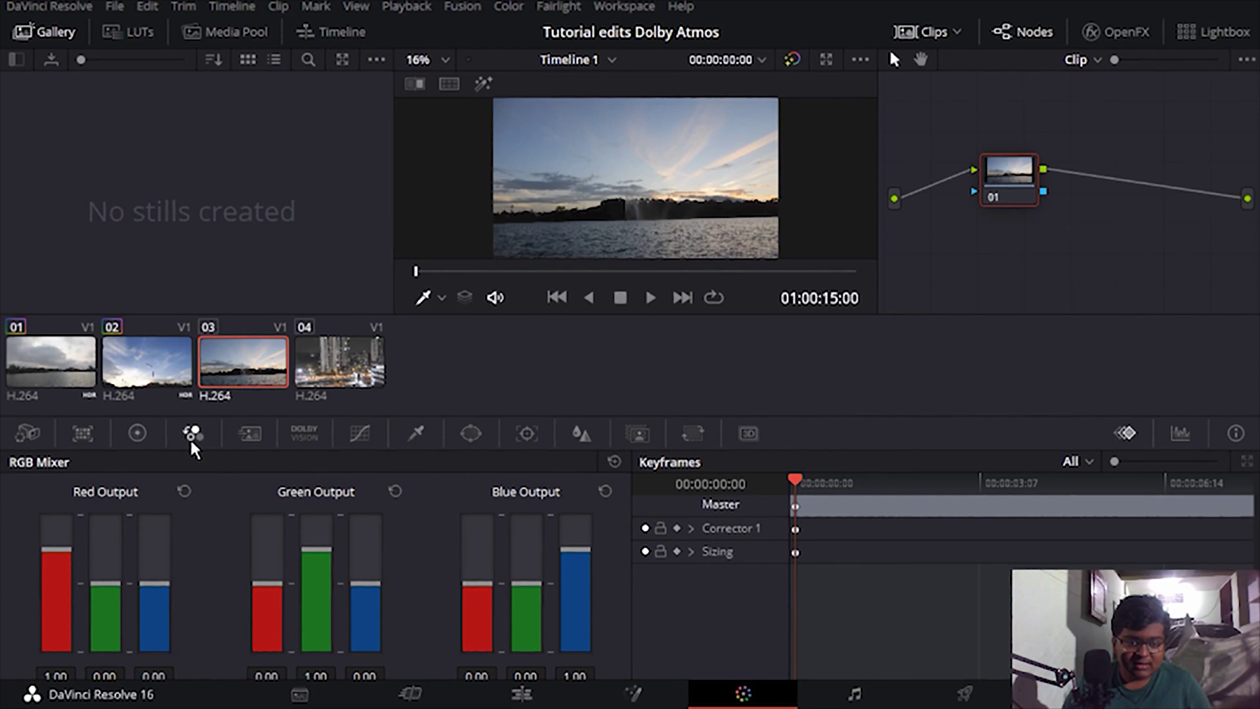
left_click(359, 433)
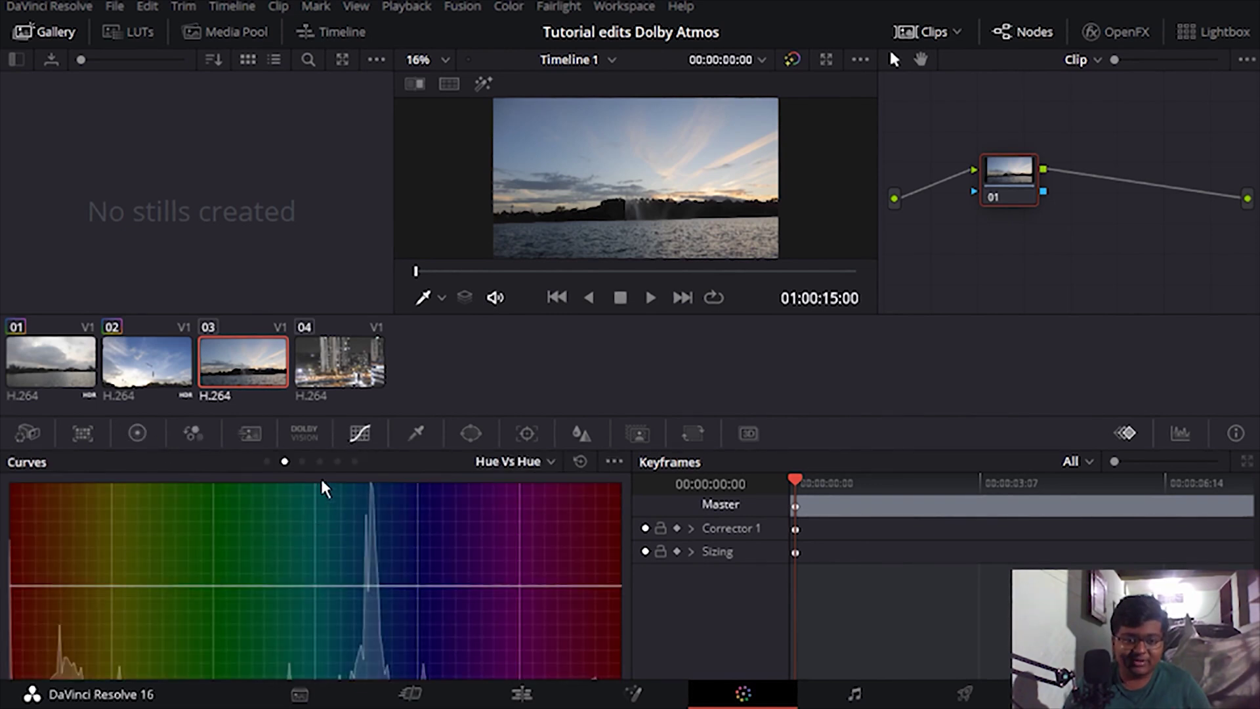
left_click(266, 461)
left_click(499, 493)
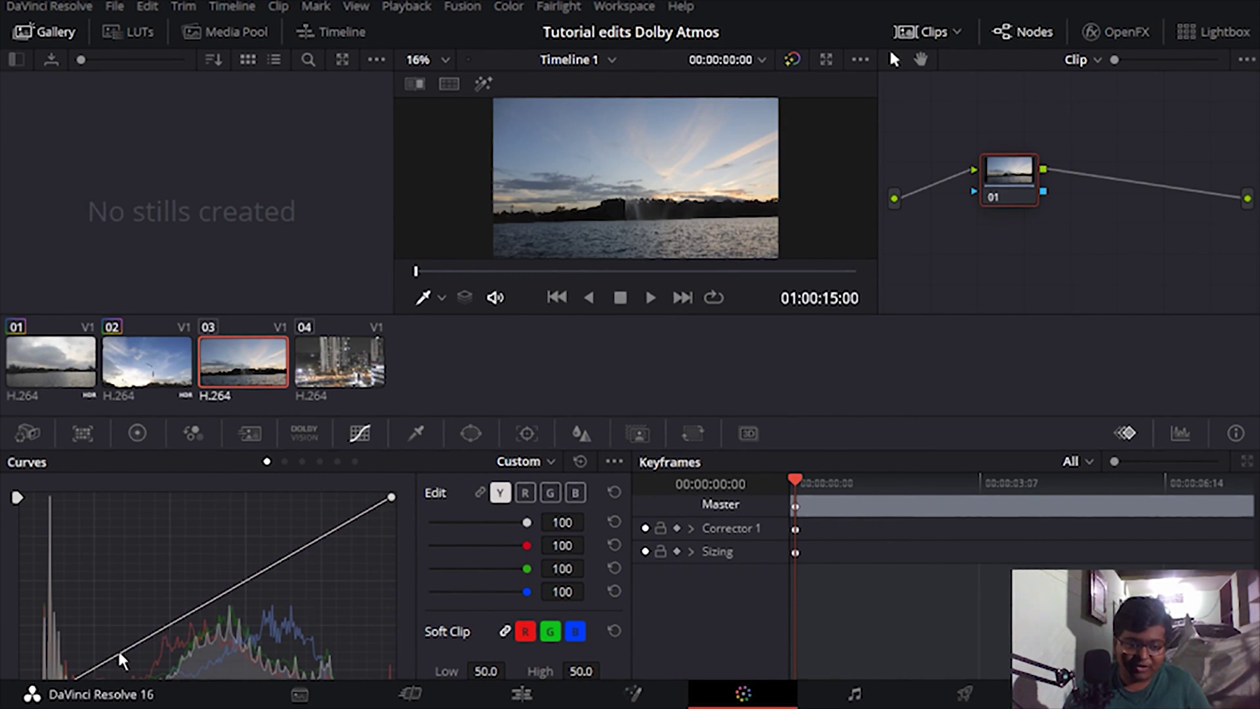
left_click_drag(119, 649, 126, 661)
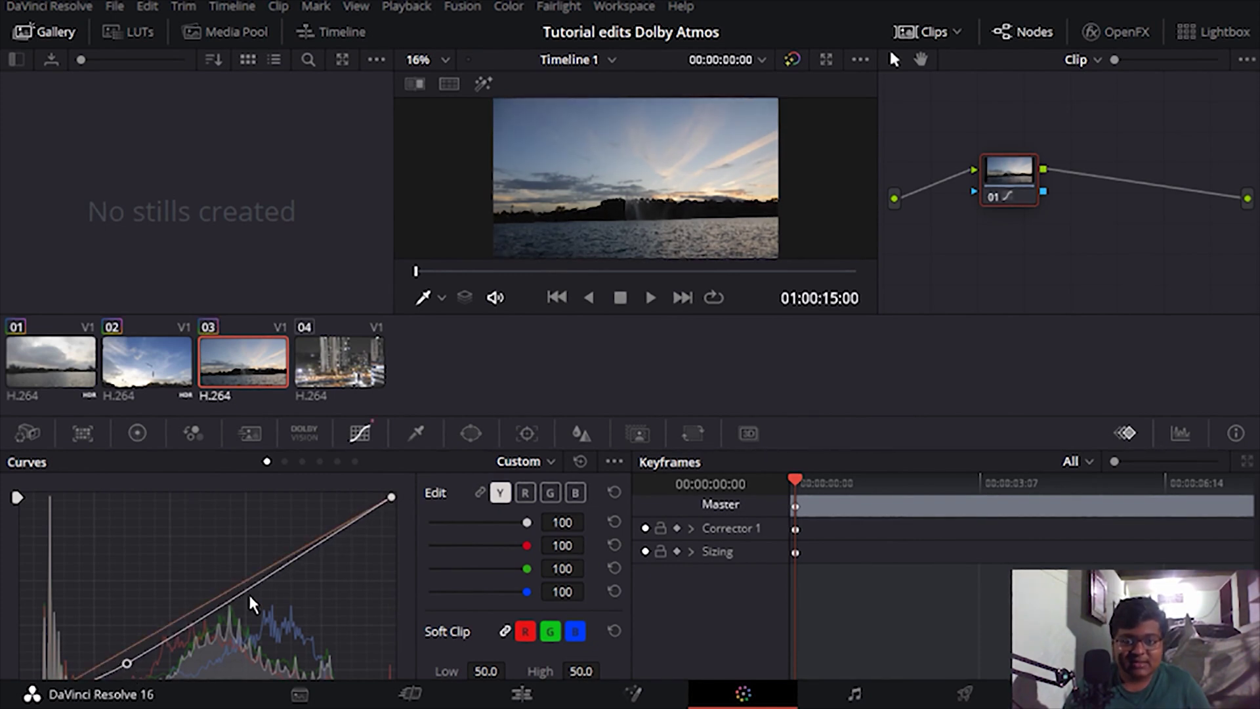
left_click_drag(315, 552, 311, 534)
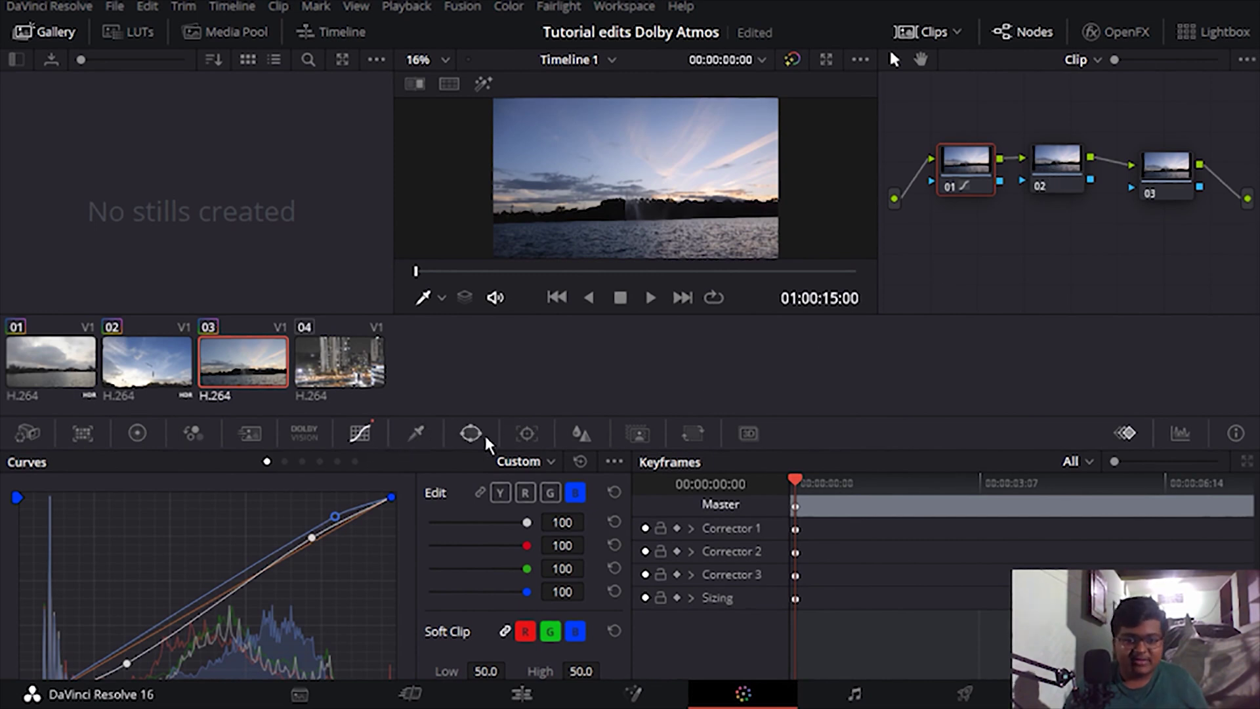
Check node 01's blur settings, then select node 02 with the red curve channel
left_click(579, 433)
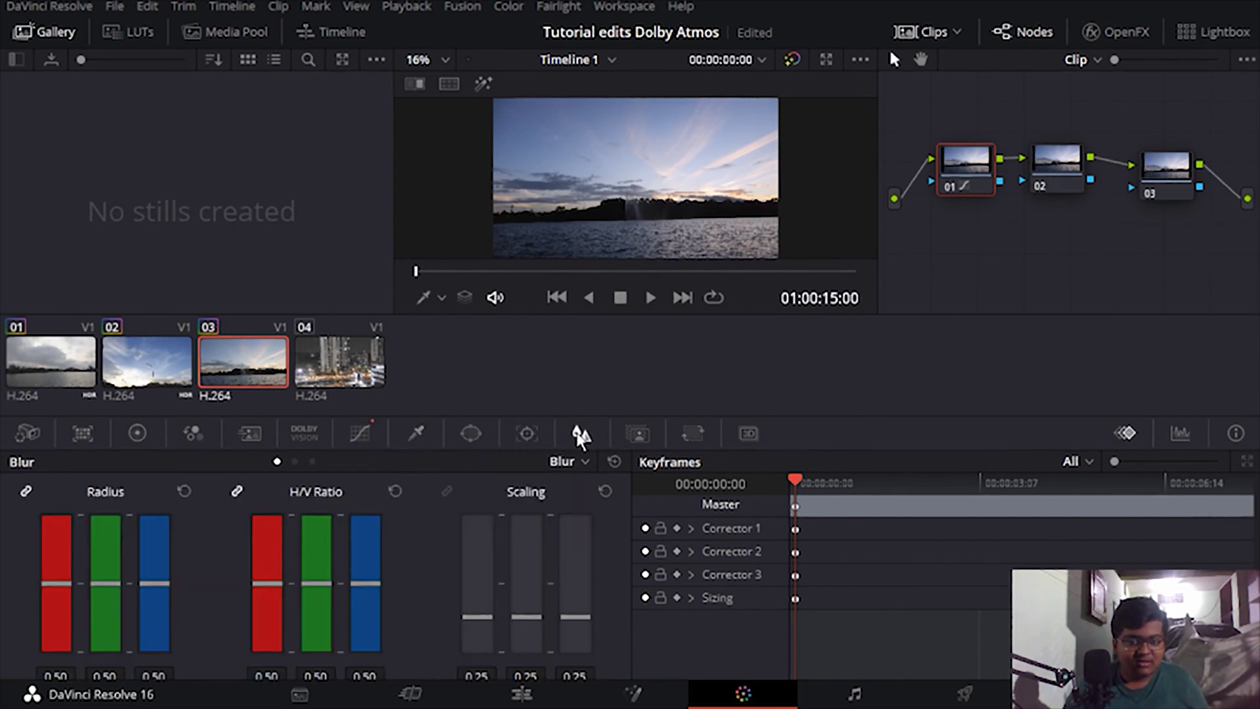
left_click(341, 440)
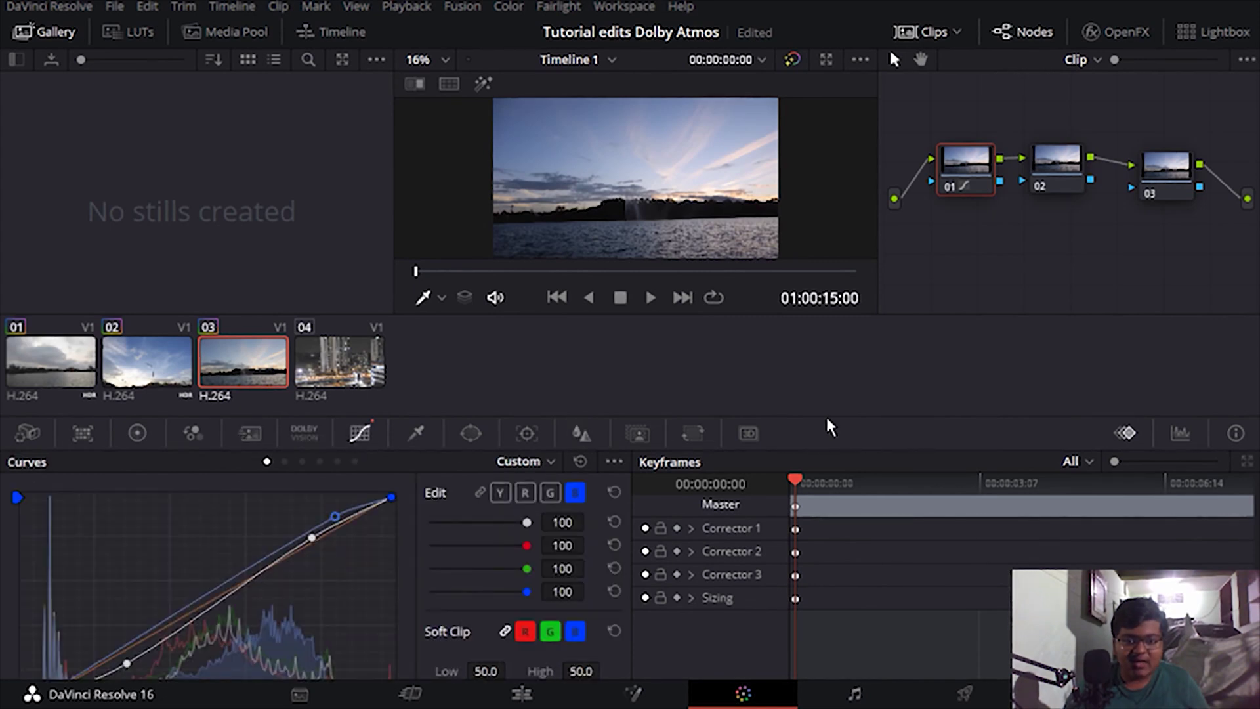
left_click(1037, 164)
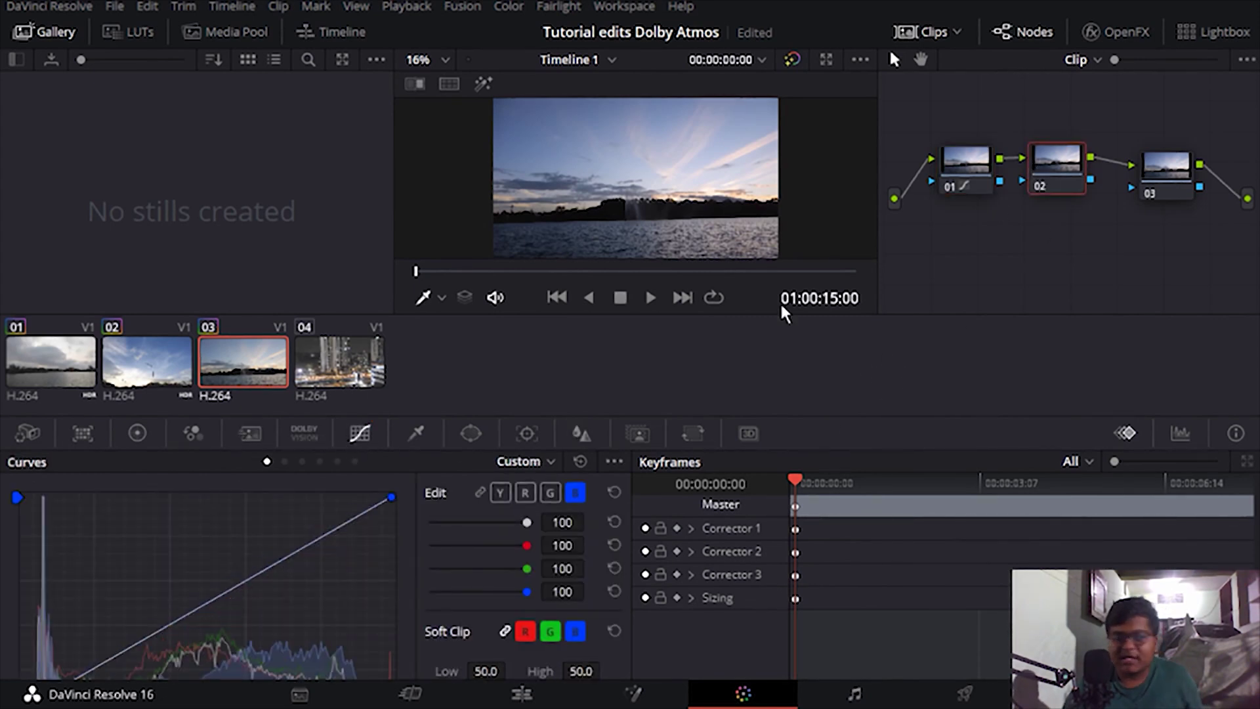
left_click(525, 492)
Add a rectangular window on node 02 stretched across the whole sky
left_click(450, 436)
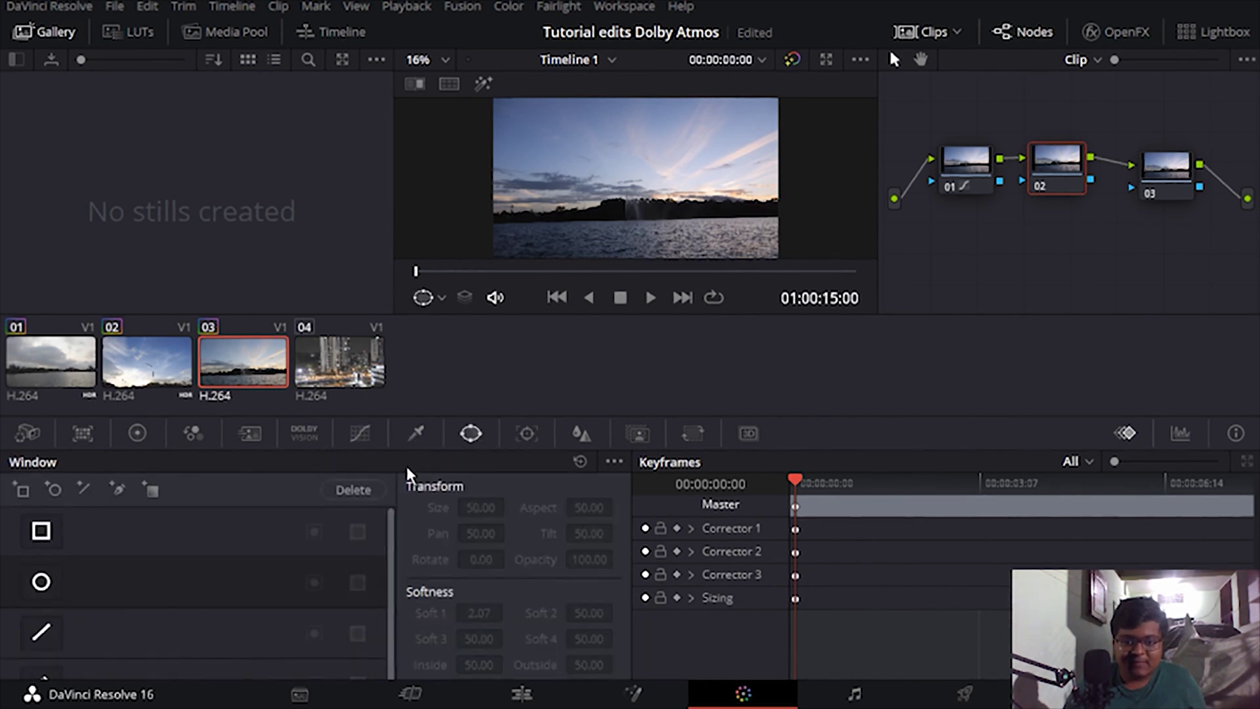
left_click(41, 532)
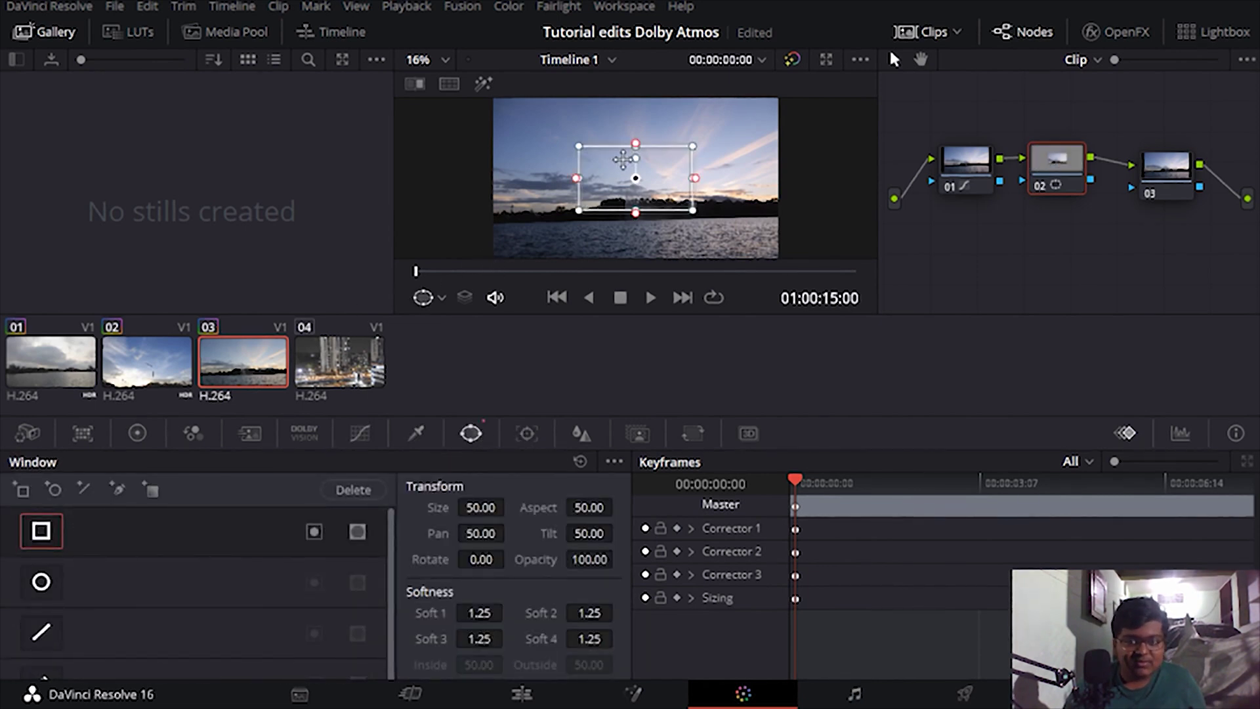
left_click_drag(589, 167, 502, 112)
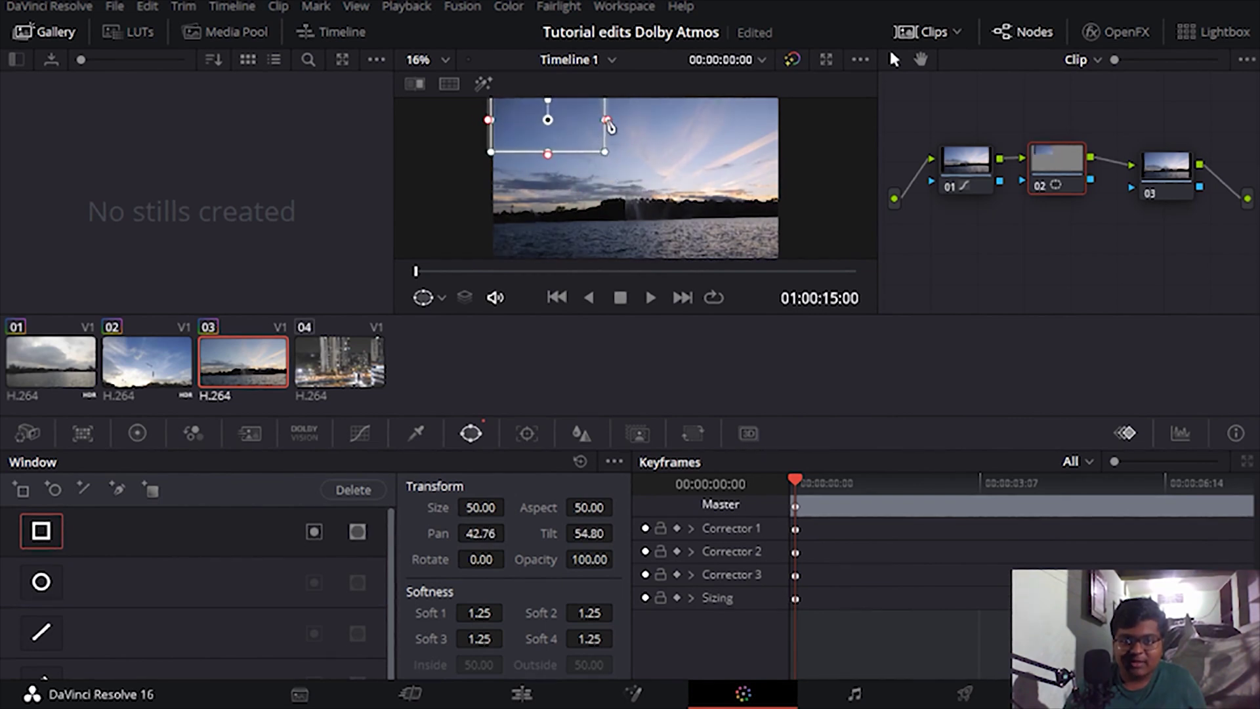
left_click_drag(609, 120, 787, 124)
left_click_drag(638, 156, 638, 214)
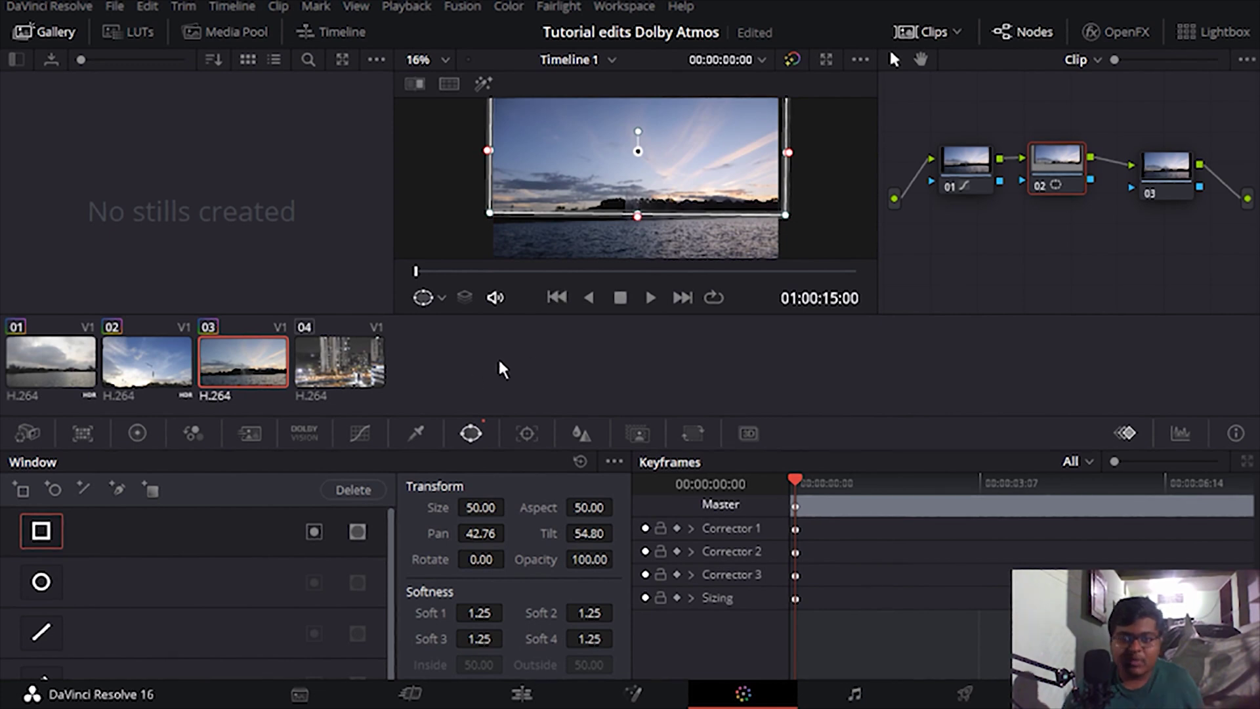
Raise the red curve's highlights to warm the windowed sky pinker
left_click(420, 433)
left_click(360, 434)
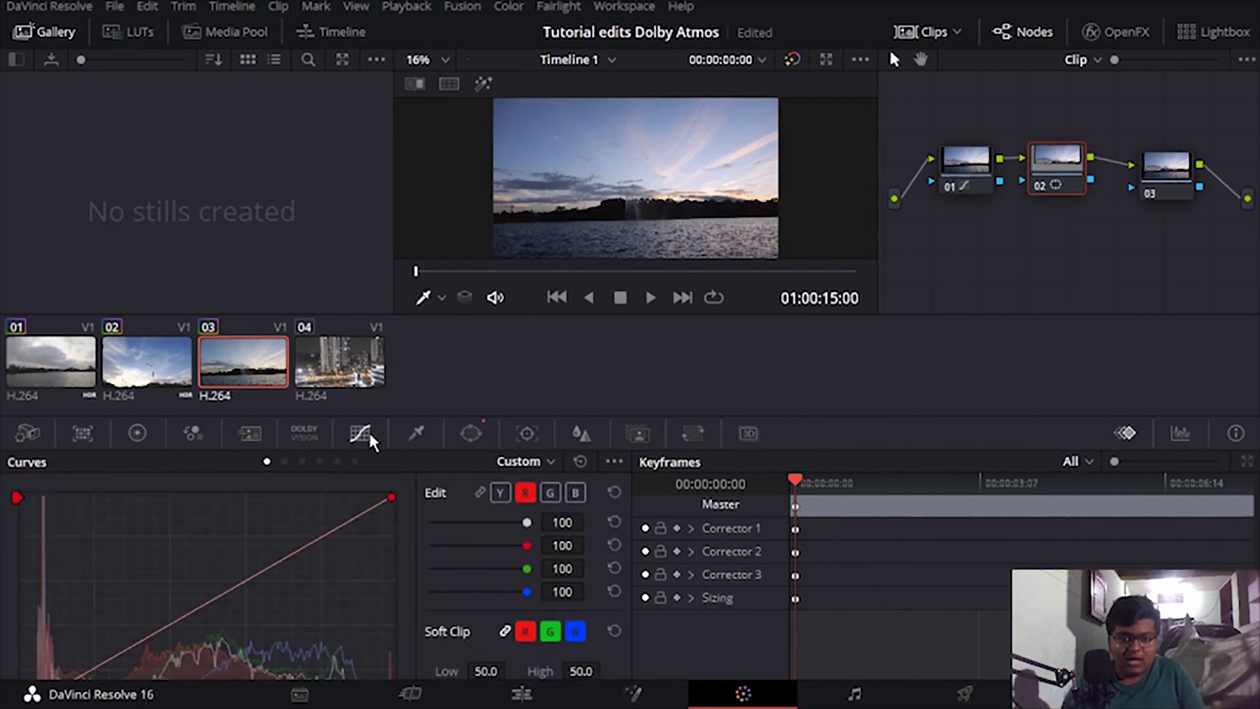
left_click_drag(359, 514, 357, 503)
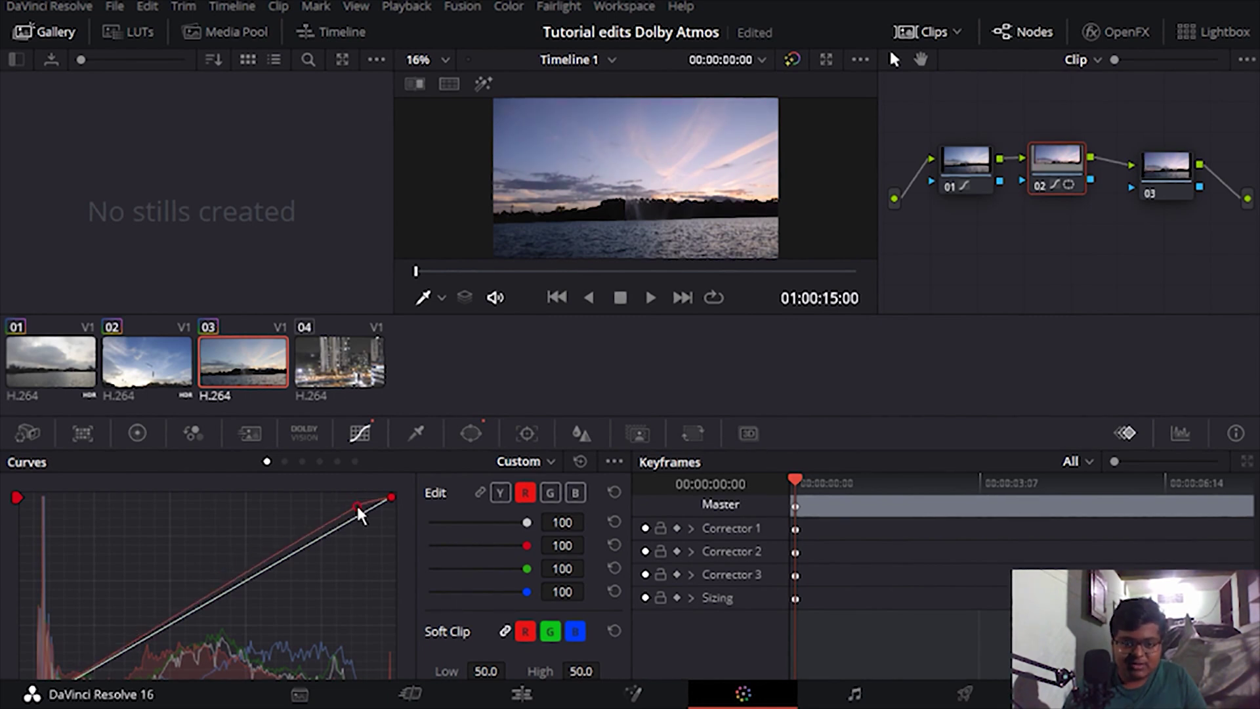
Pull down the luma curve's top and lower green for magenta, then open node 03's Dolby Vision settings
left_click(493, 496)
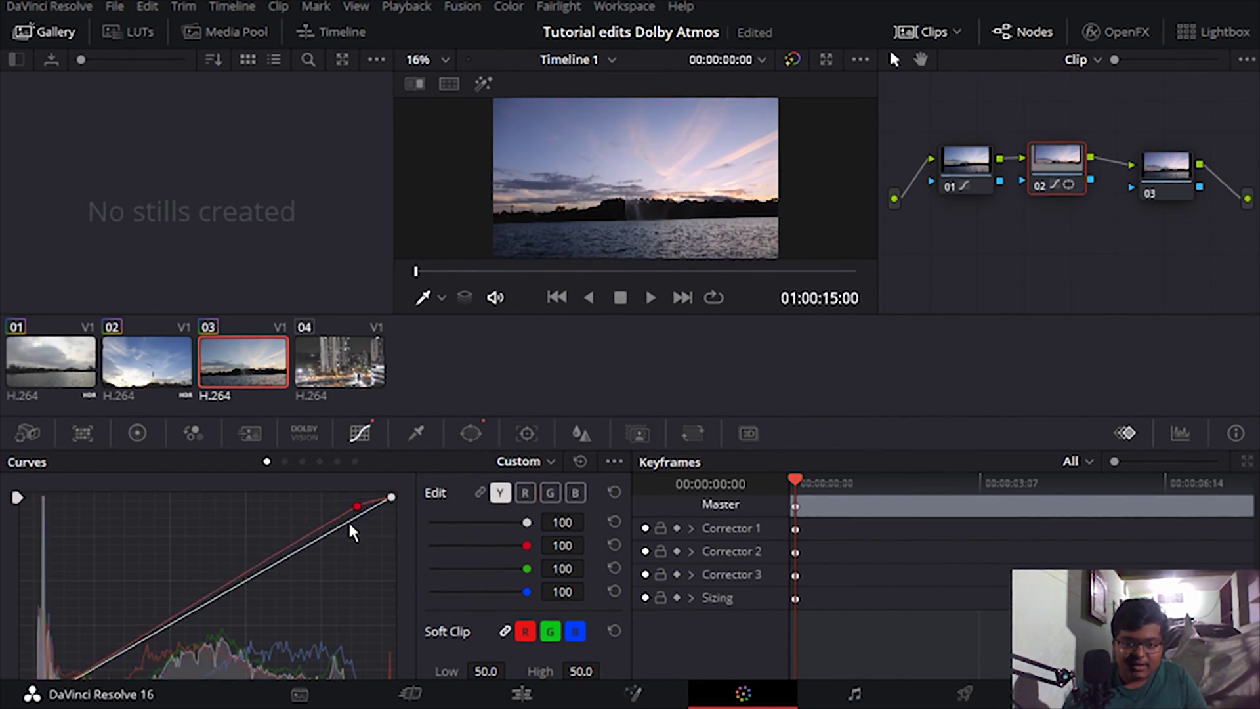
left_click_drag(349, 522, 379, 527)
left_click(550, 492)
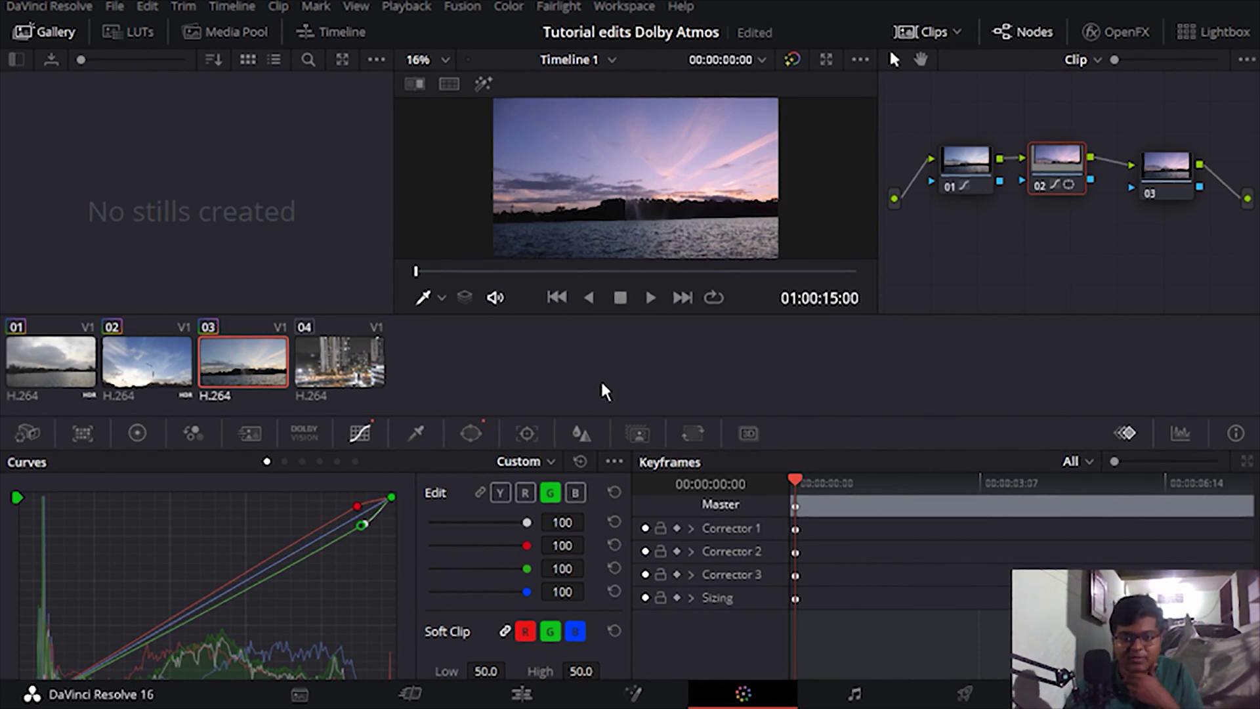
left_click(1164, 184)
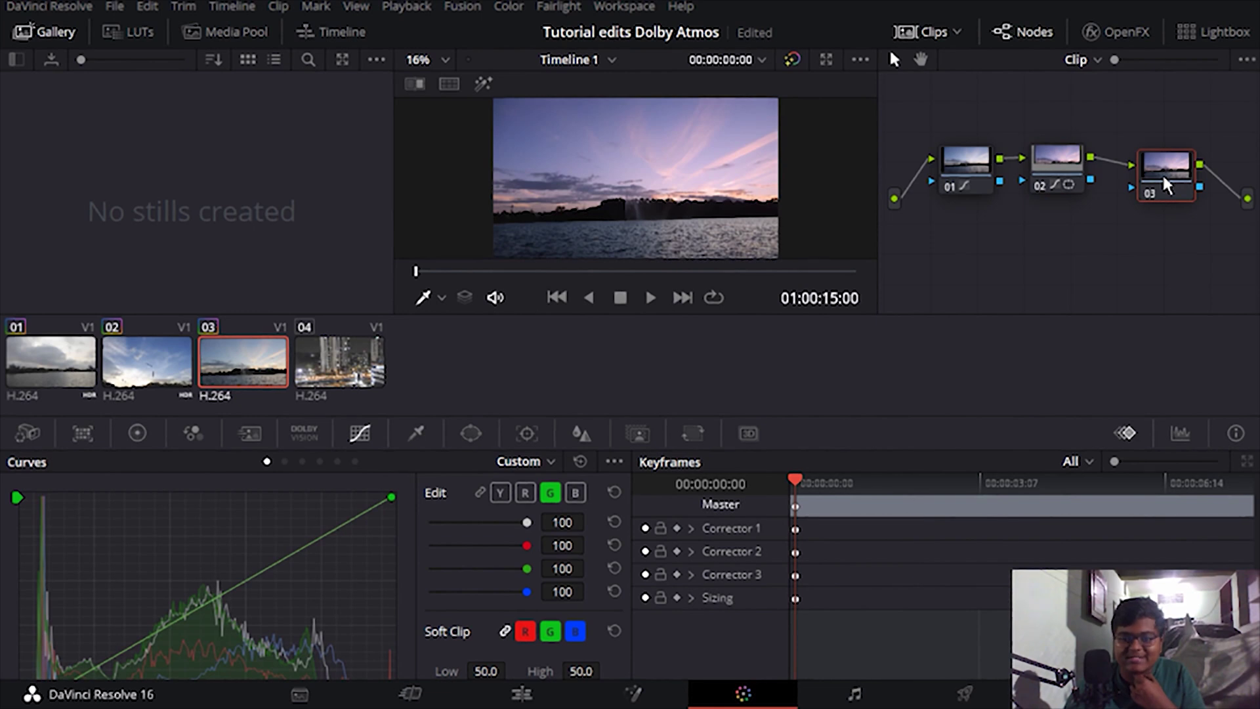
left_click(323, 434)
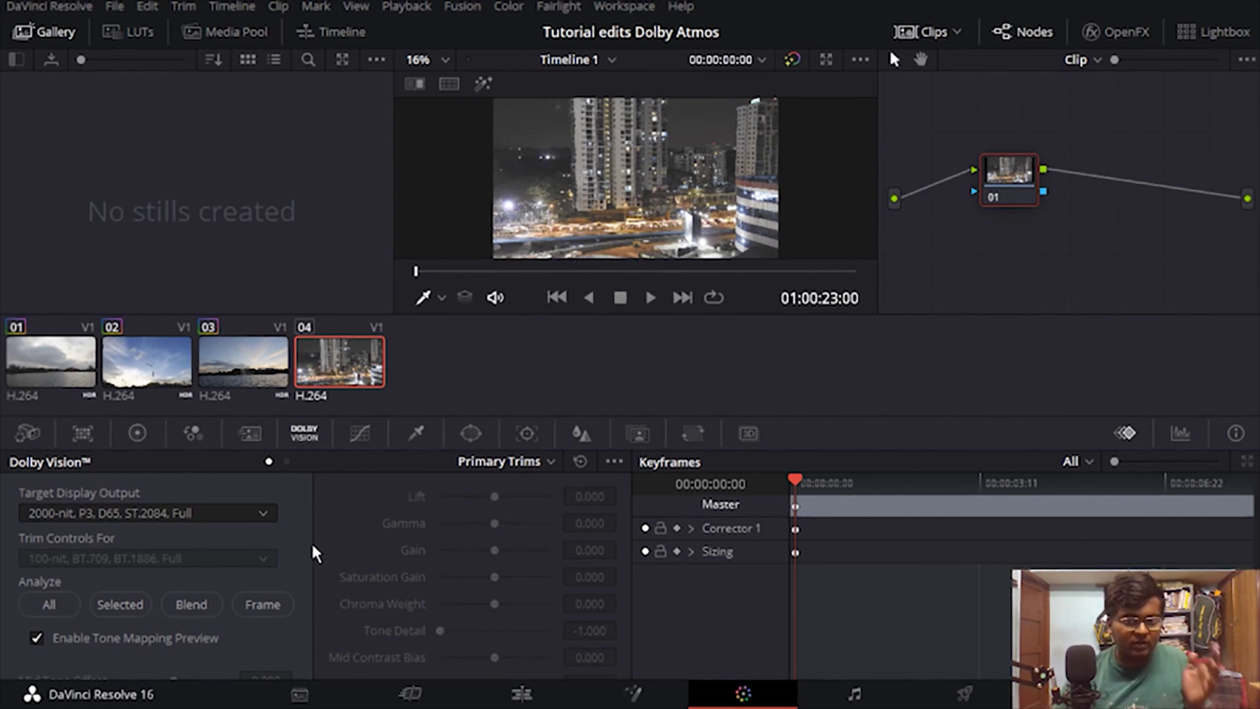
Drag the night-city clip's luma curve bottom point rightward on node 01 to crush the shadows
left_click(248, 434)
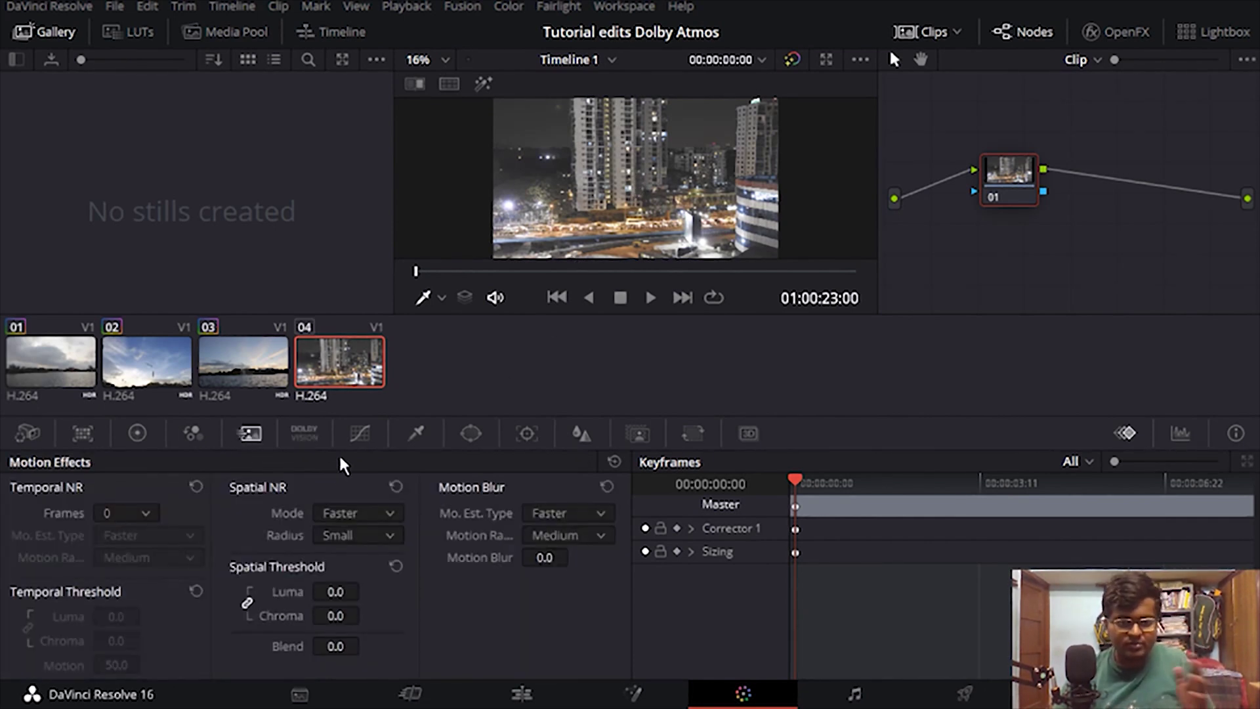
left_click(358, 435)
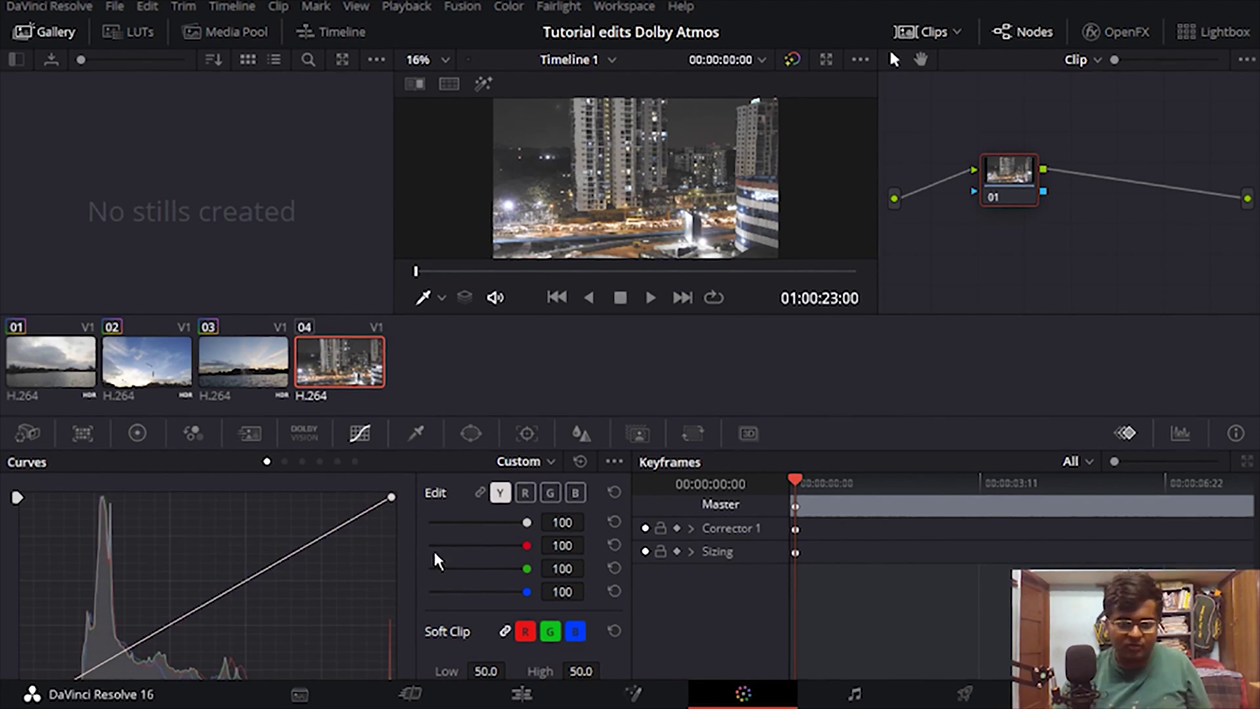
left_click_drag(105, 649, 117, 707)
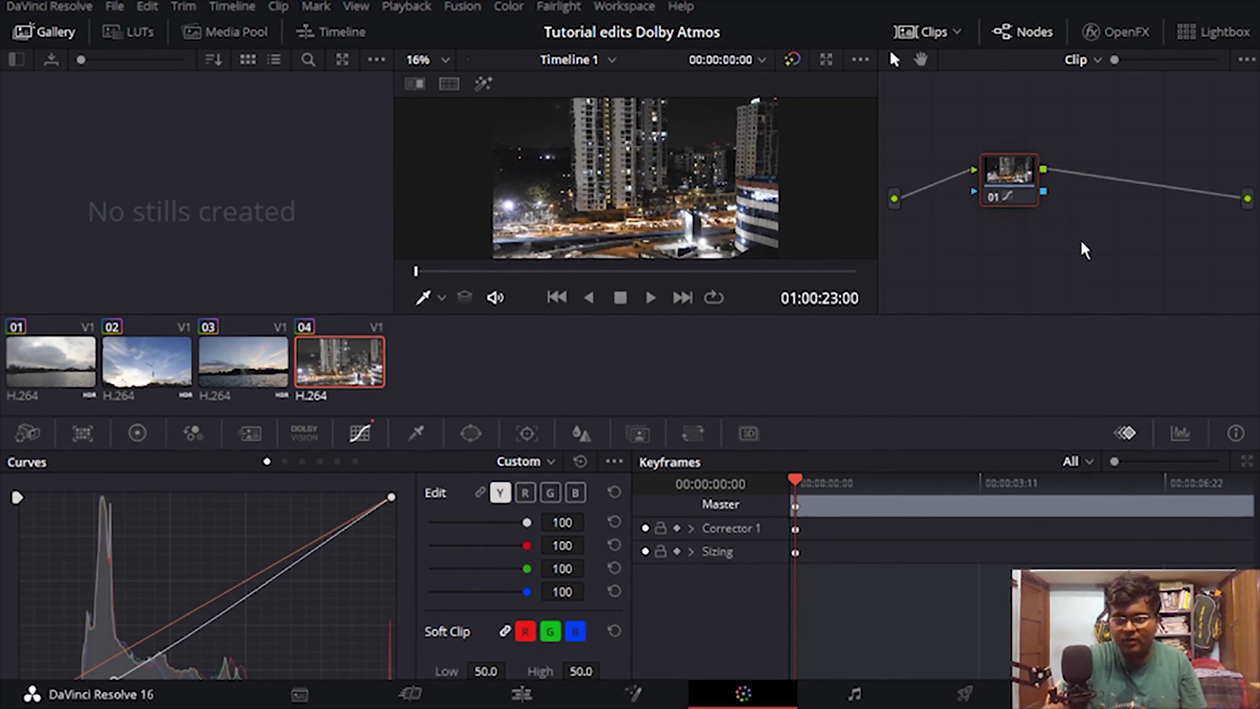
Add serial nodes 02 and 03 with Alt+S, wire node 01 into 02, and reposition node 01's window
key("alt+s")
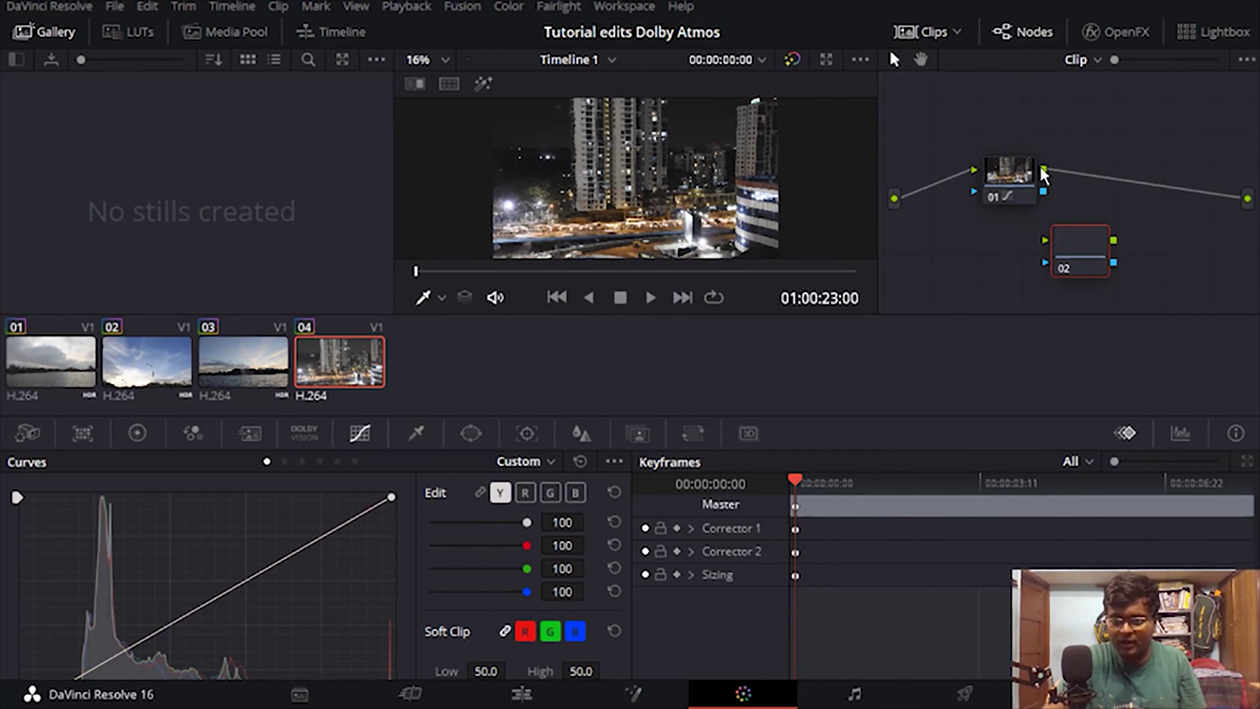
key("Delete")
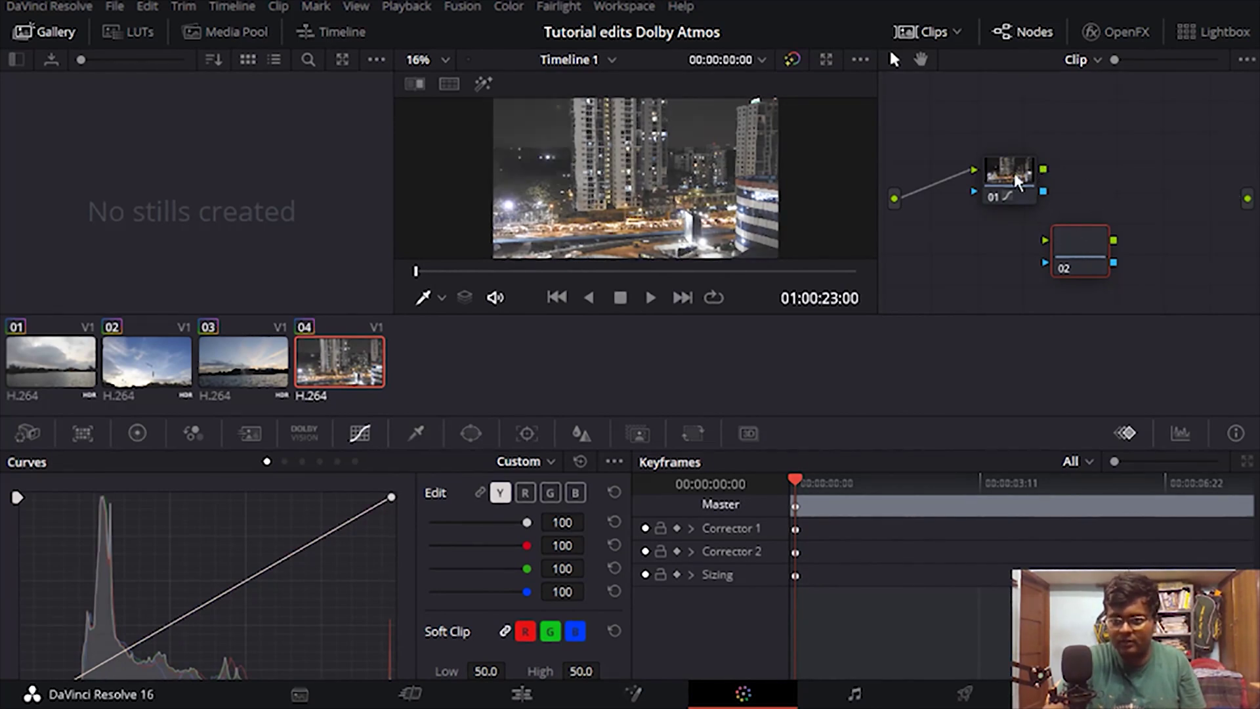
left_click_drag(1051, 242, 1050, 243)
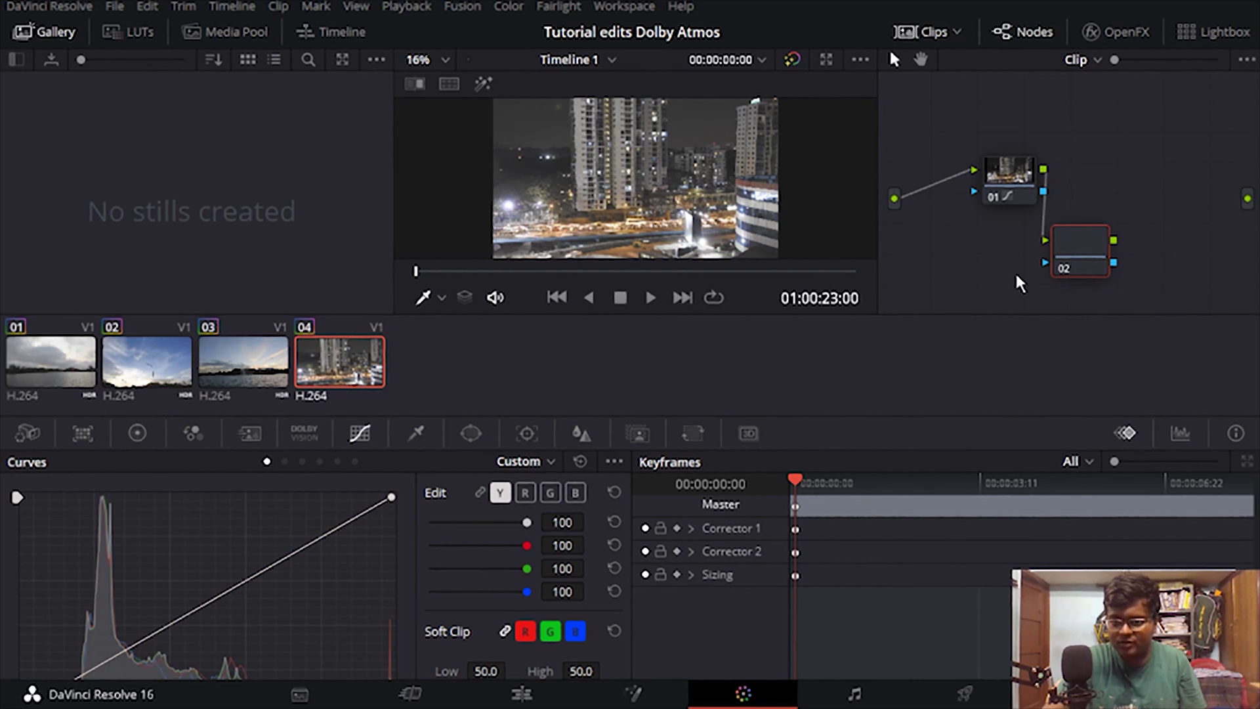
key("alt+s")
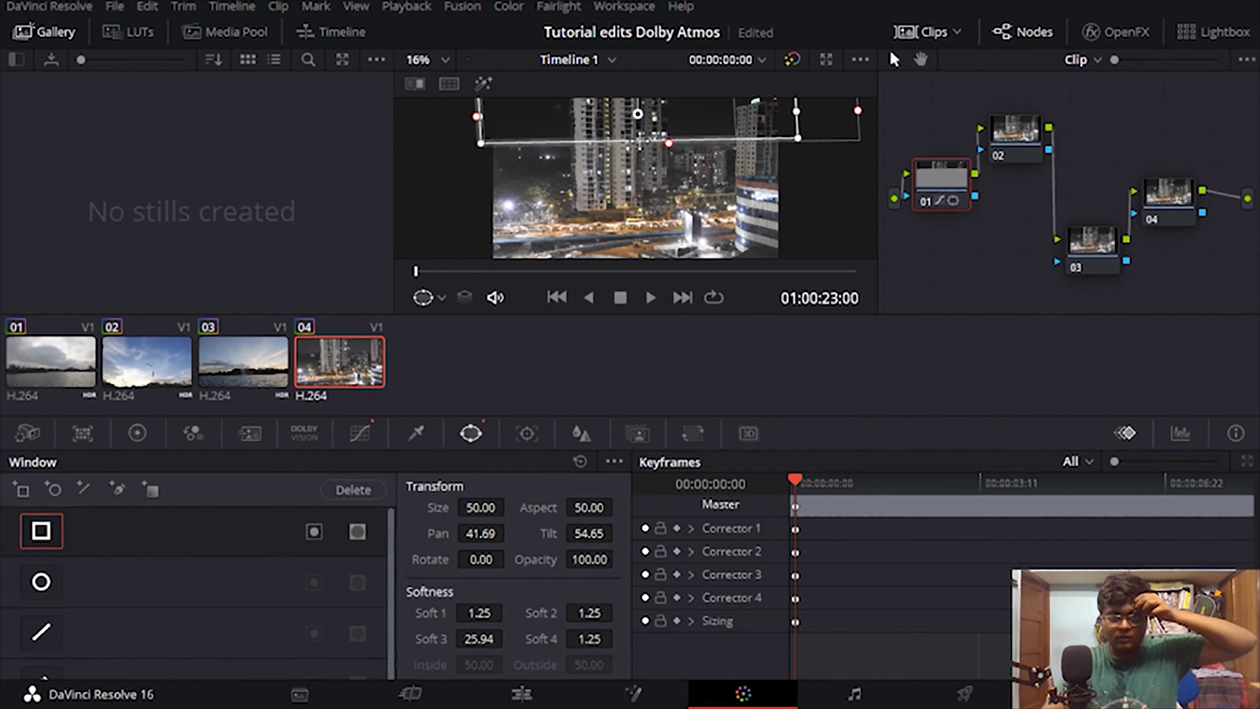
left_click_drag(578, 114, 791, 139)
Add a rectangular window on node 02 stretched across the street lights to the right edge
left_click(650, 298)
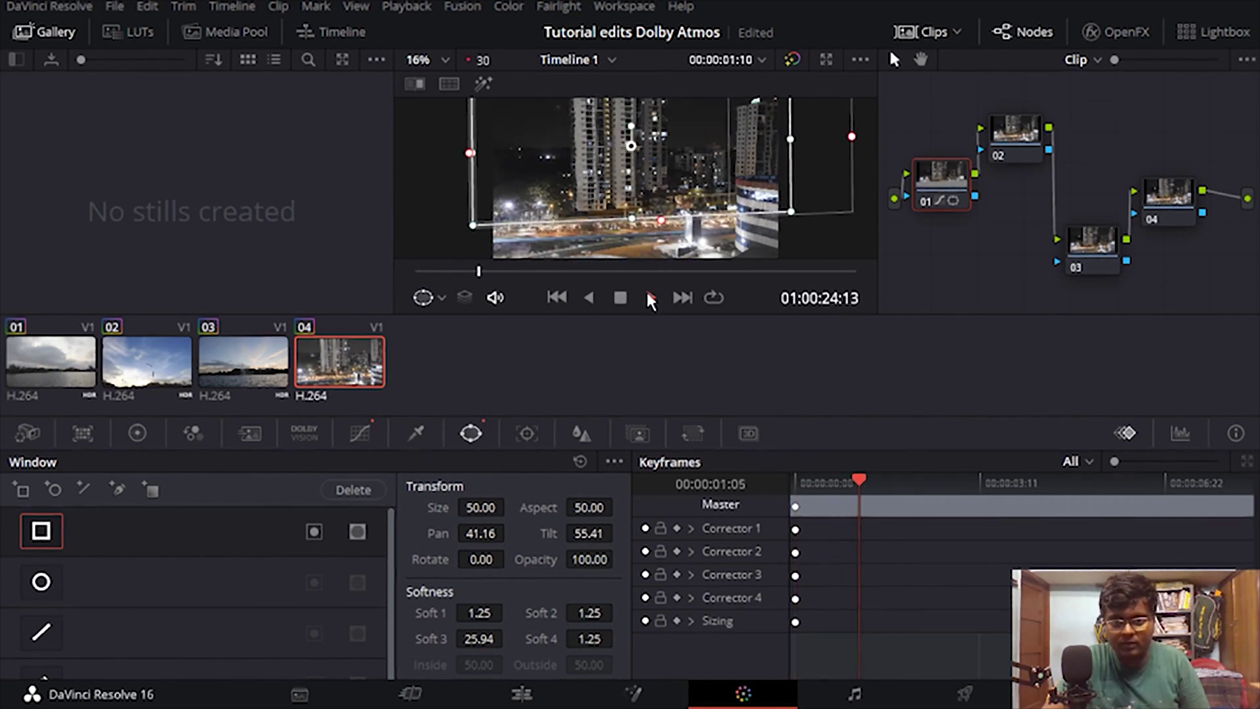
left_click(650, 299)
left_click(1018, 152)
left_click(40, 530)
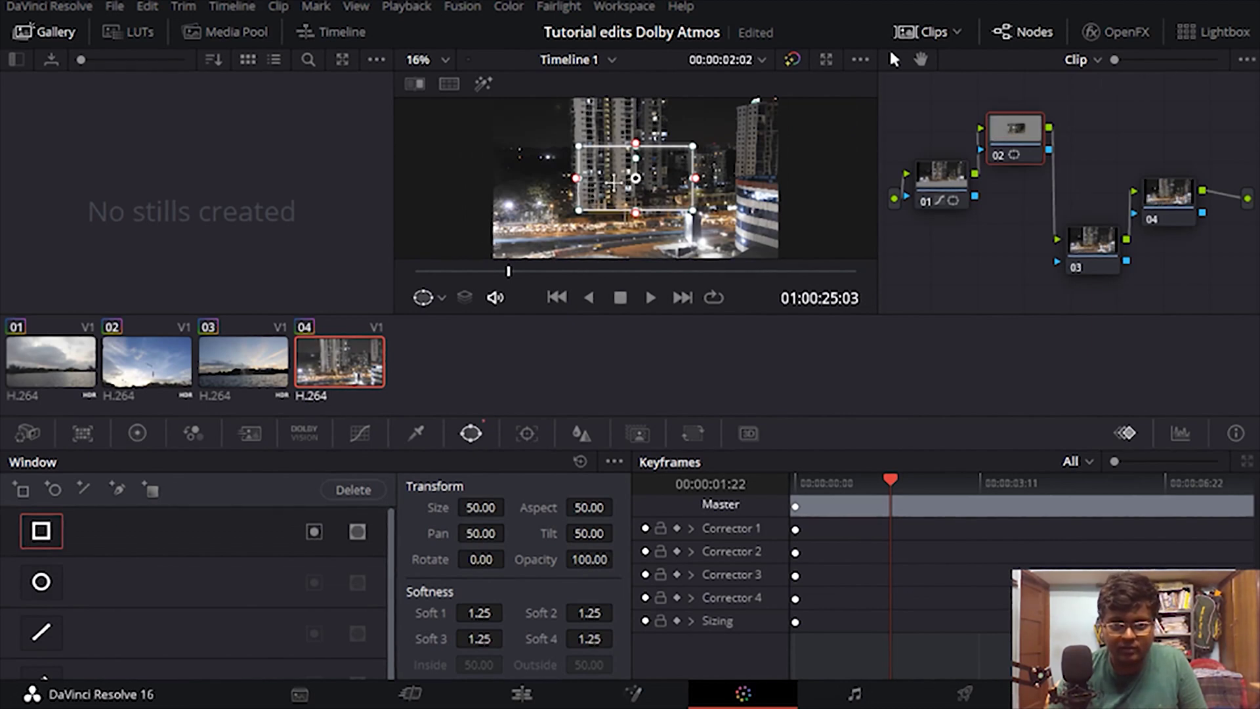
left_click_drag(615, 182, 482, 240)
left_click_drag(686, 244, 788, 236)
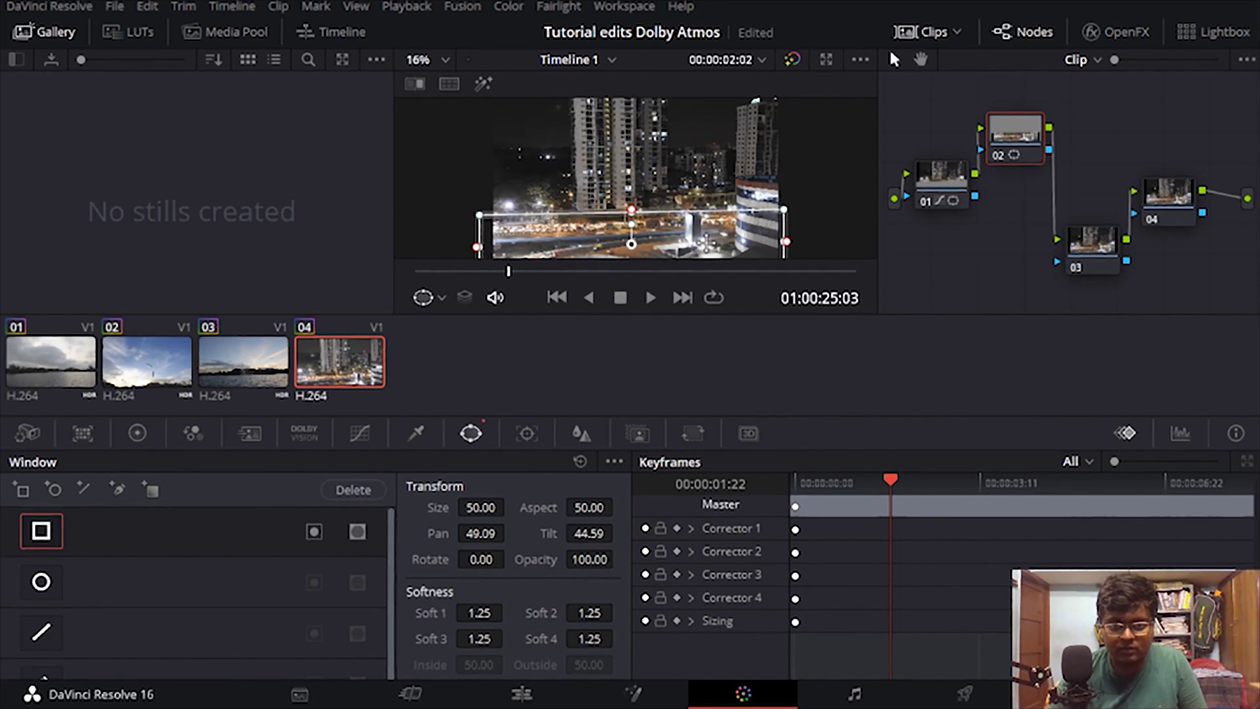
left_click_drag(708, 239, 709, 242)
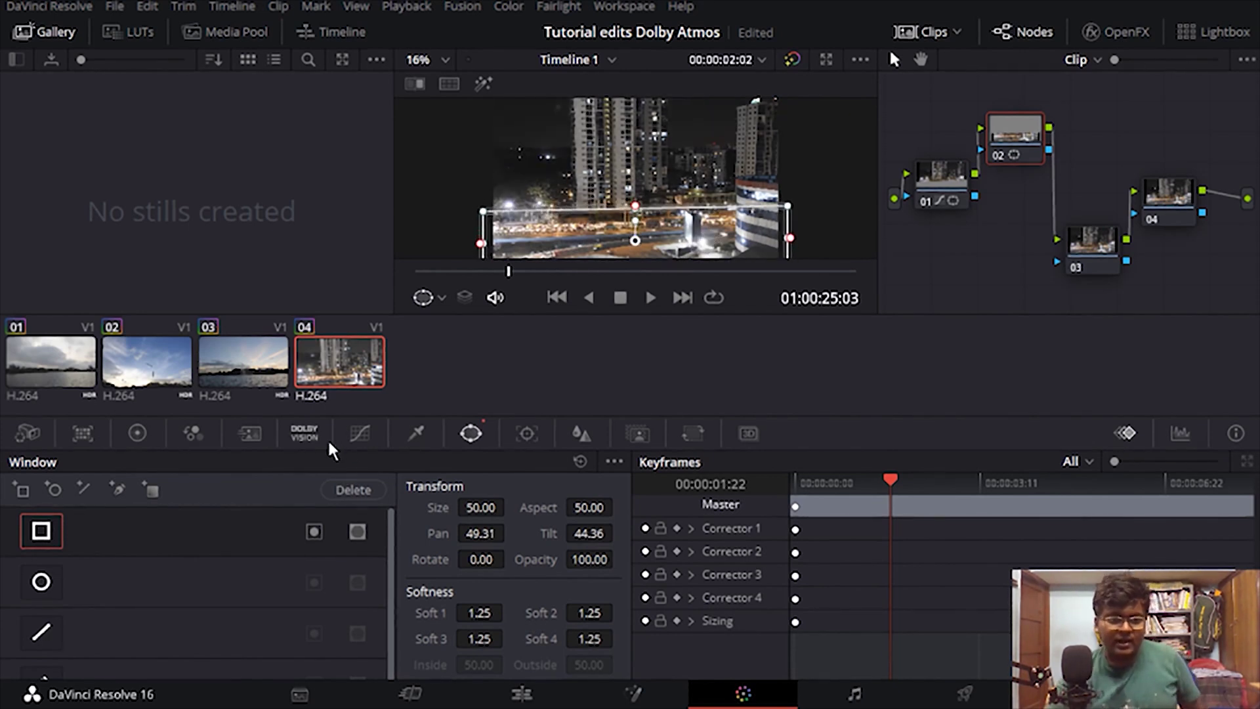
Tweak node 02's red, green and blue curves, and place a window over the tall tower
left_click(365, 432)
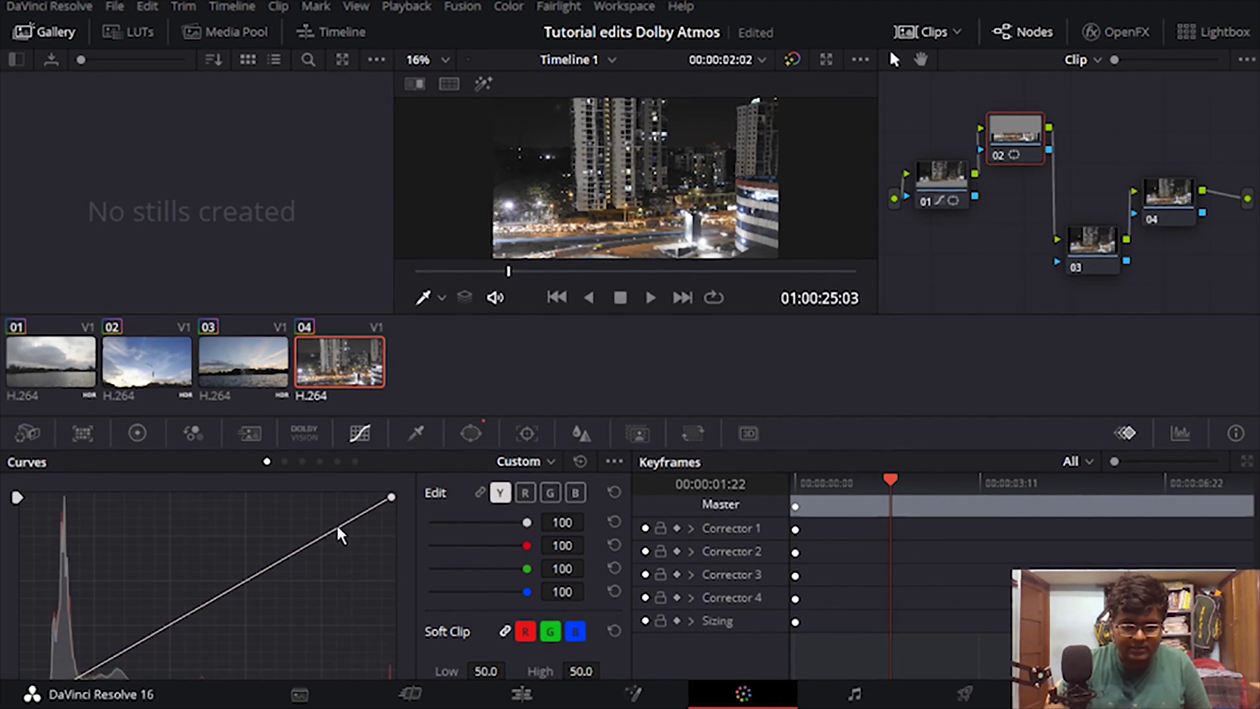
left_click(525, 493)
left_click_drag(313, 539, 350, 538)
left_click(550, 492)
left_click(575, 492)
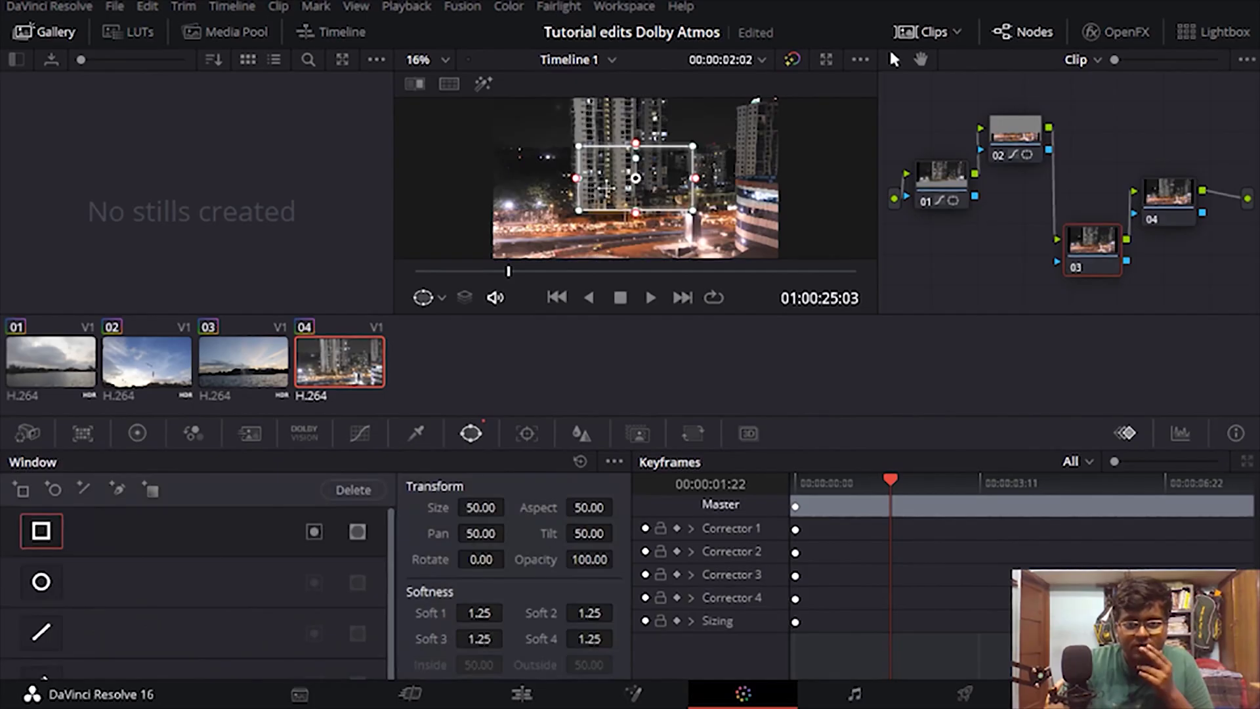
left_click_drag(601, 142, 601, 136)
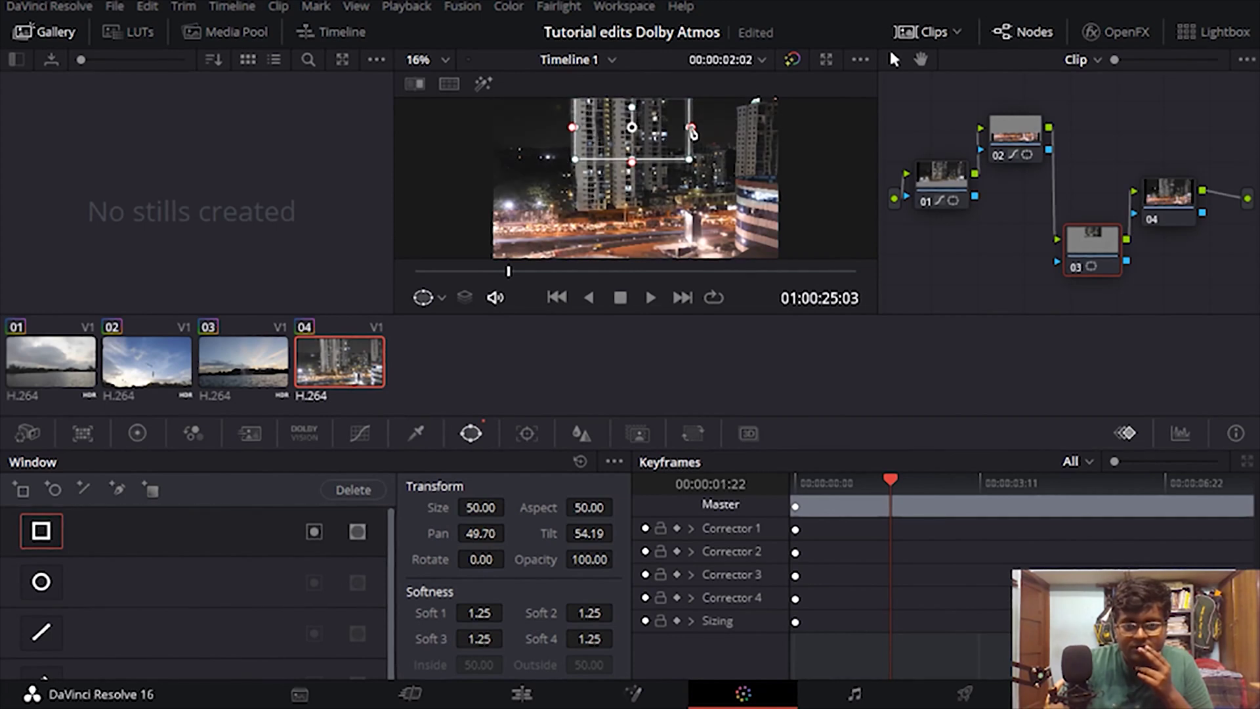
Discard the window softness tweak, then give node 04's qualifier matte Denoise 1.3 and Clean Black 2.0
left_click_drag(691, 128, 670, 130)
key("ctrl+z")
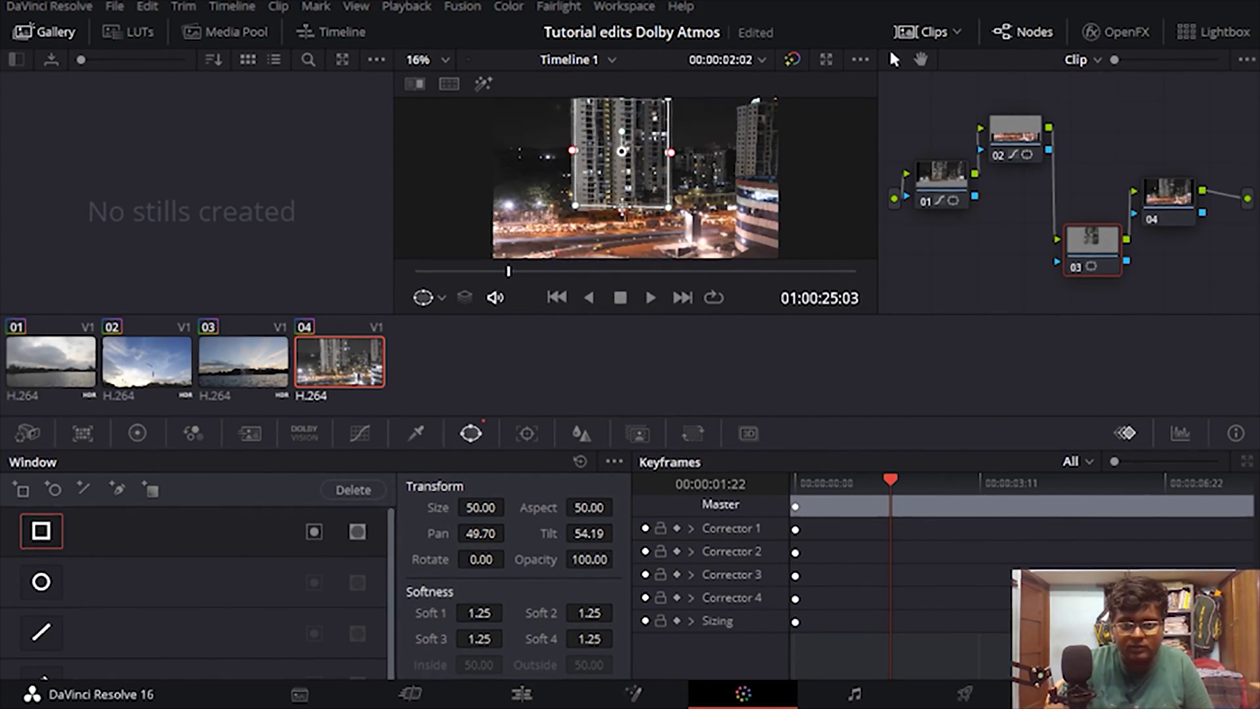
key("alt+shift+apostrophe")
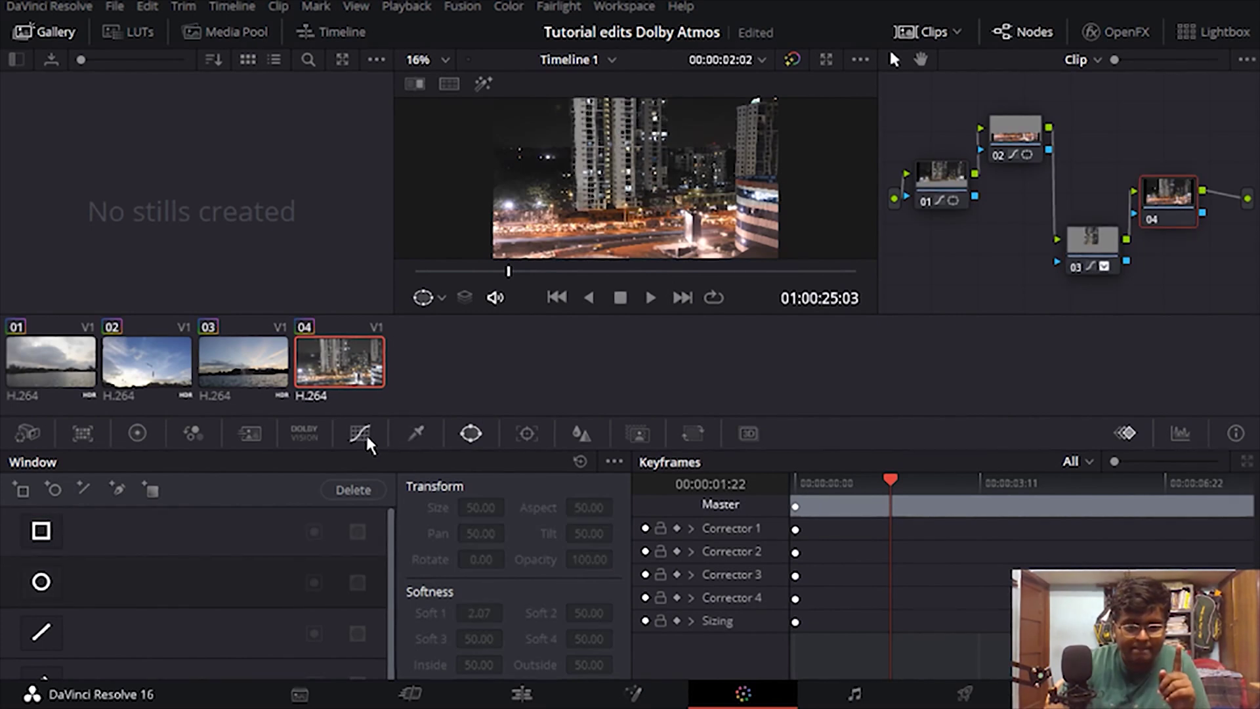
left_click(414, 432)
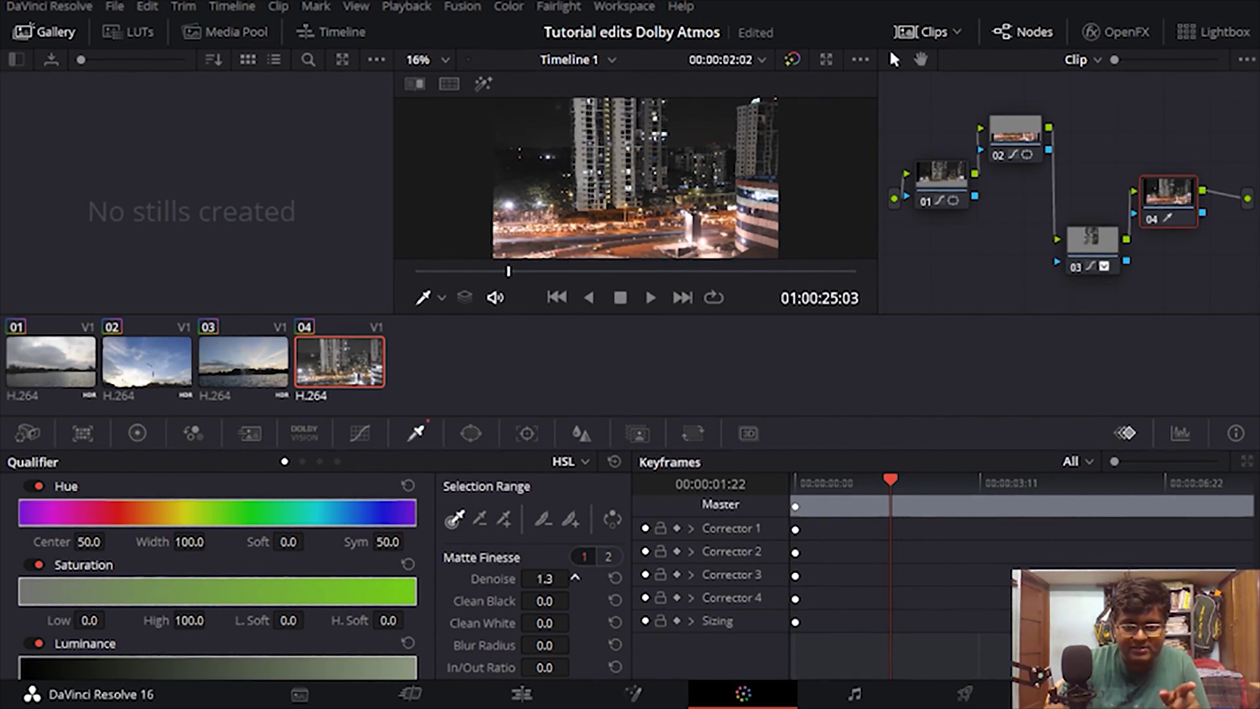
left_click_drag(544, 578, 610, 561)
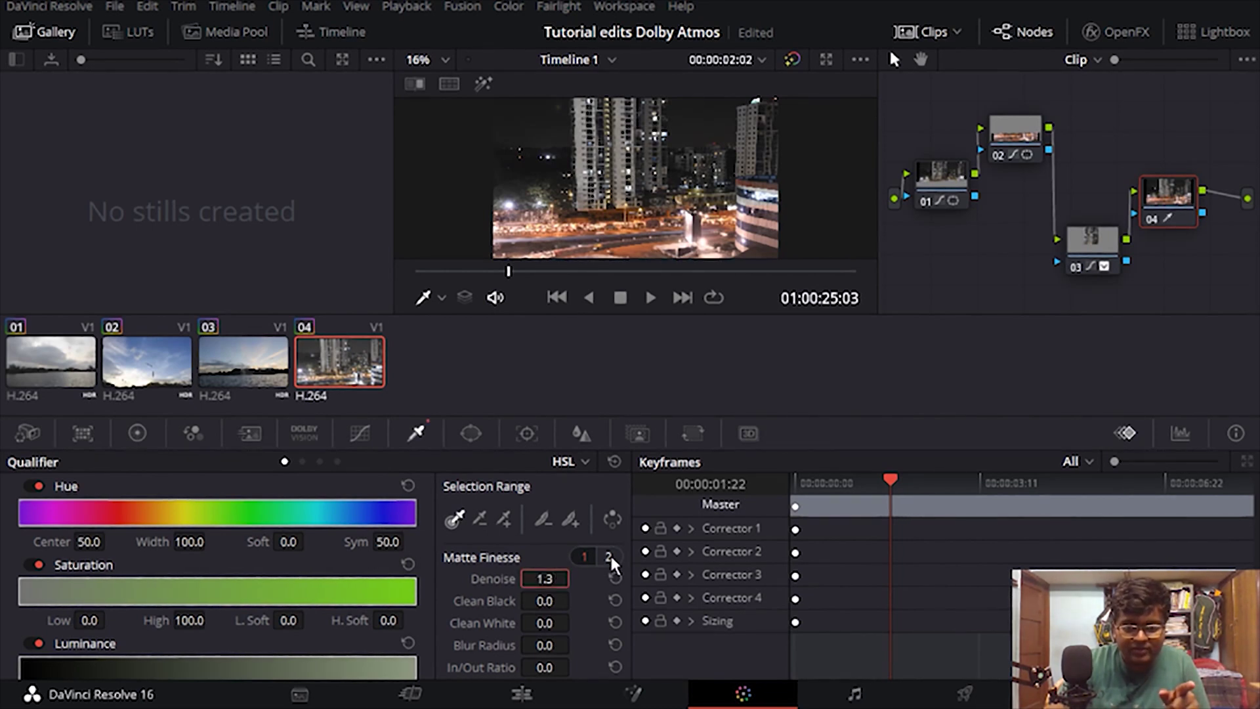
left_click_drag(544, 601, 575, 599)
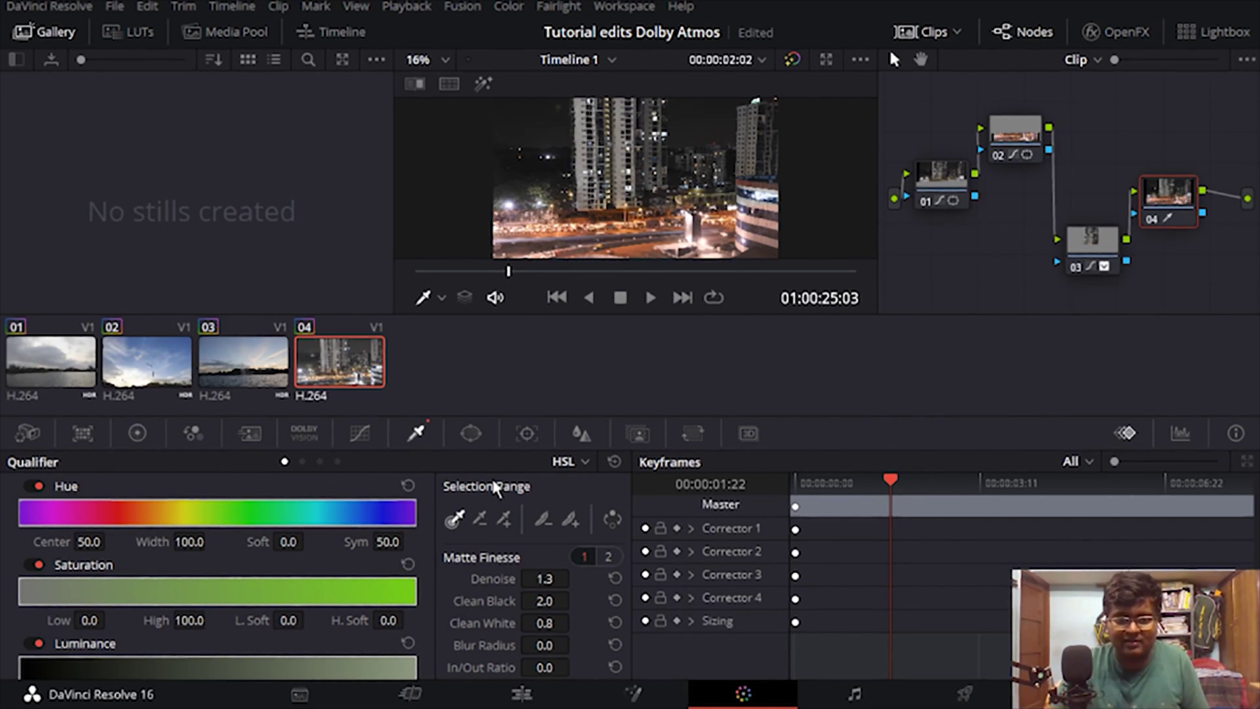
Add serial node 05, label it HDR, and bring up its Dolby Vision settings
left_click(362, 432)
key("alt+s")
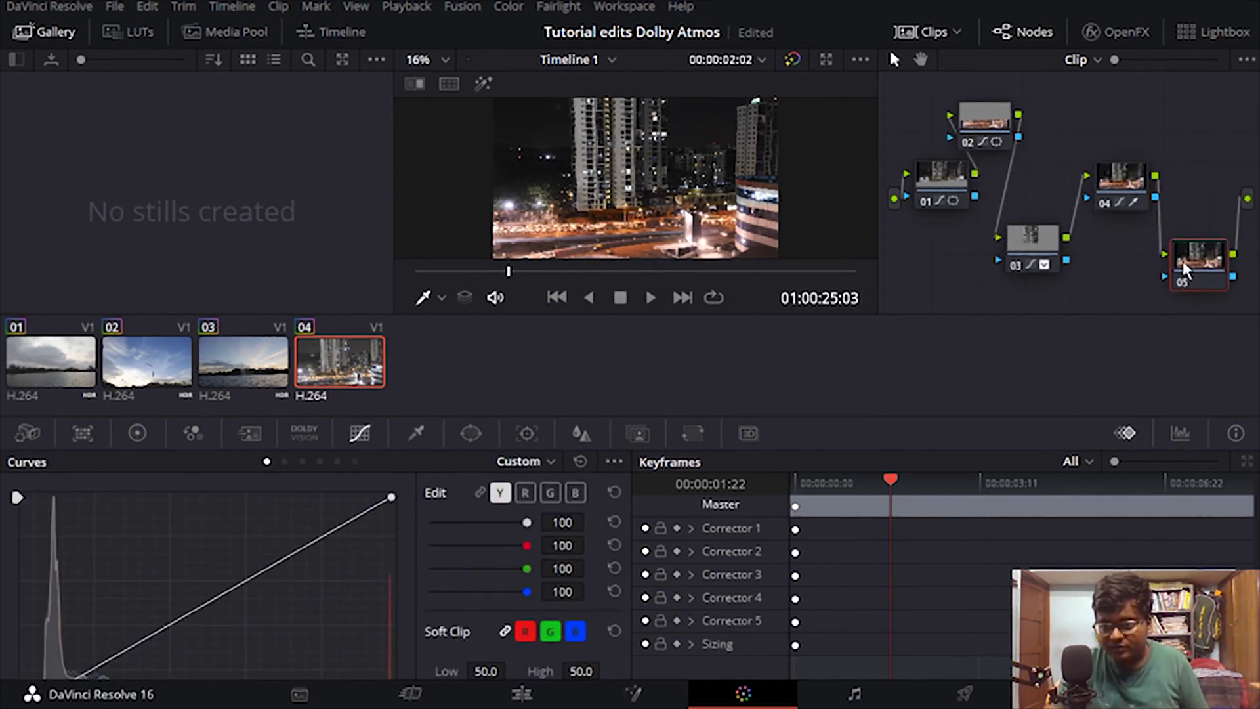
left_click(1171, 423)
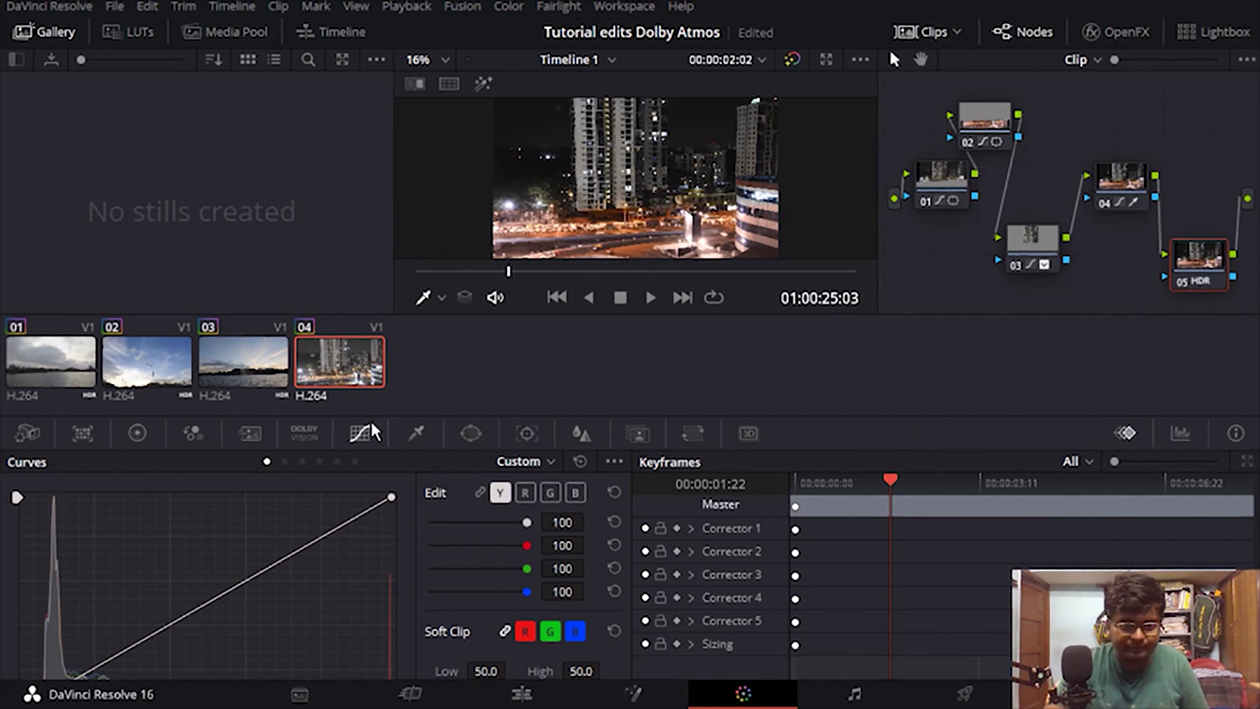
left_click(305, 433)
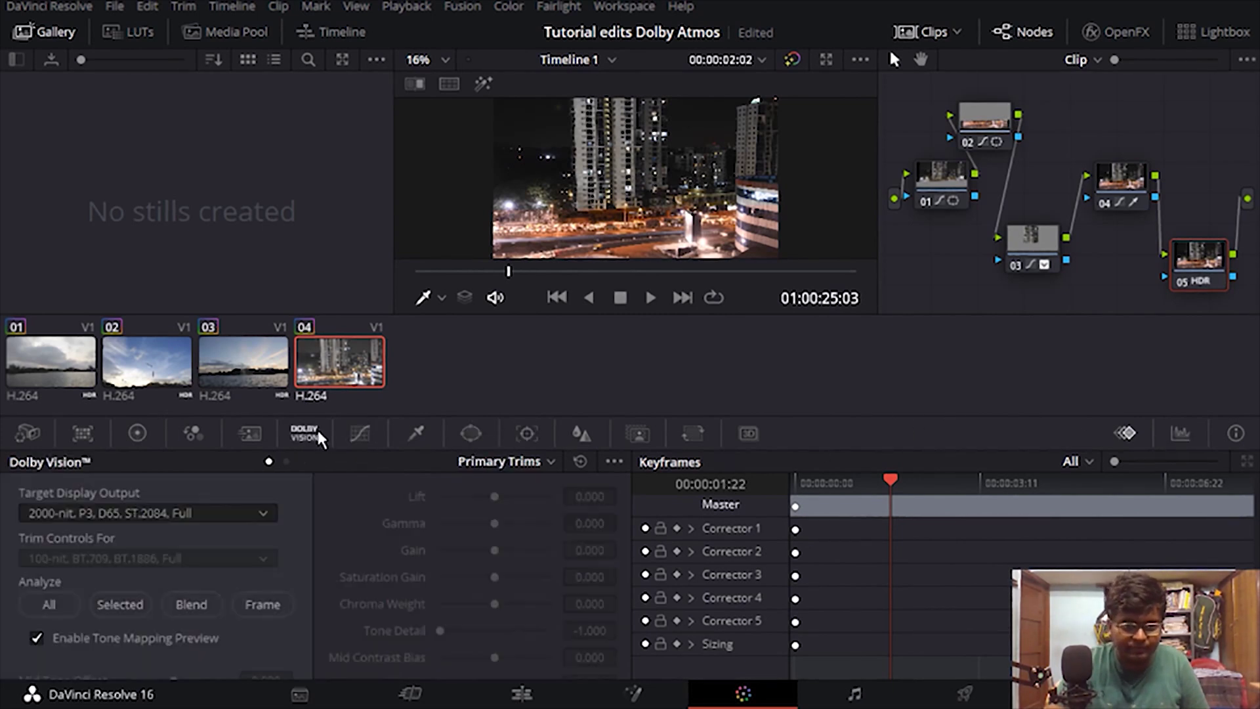
Lift a shadow point on node 01's blue curve, then add a new node 06 after node 03
left_click(135, 605)
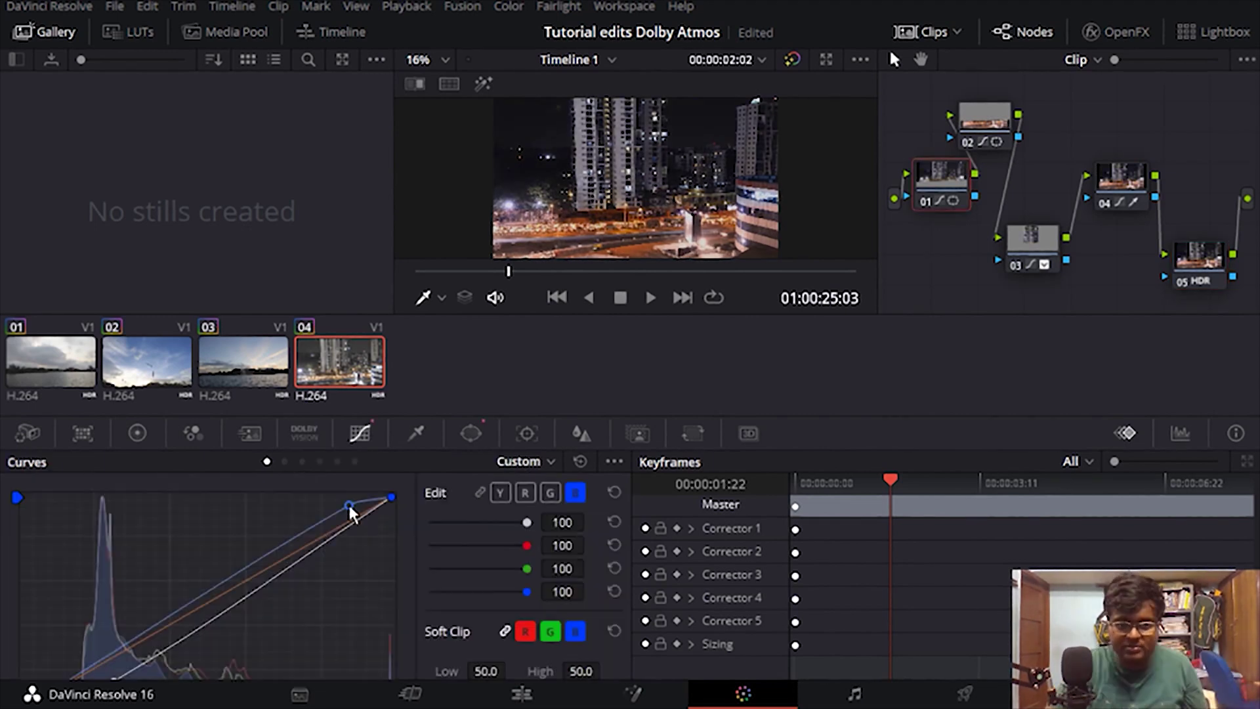
left_click(96, 663)
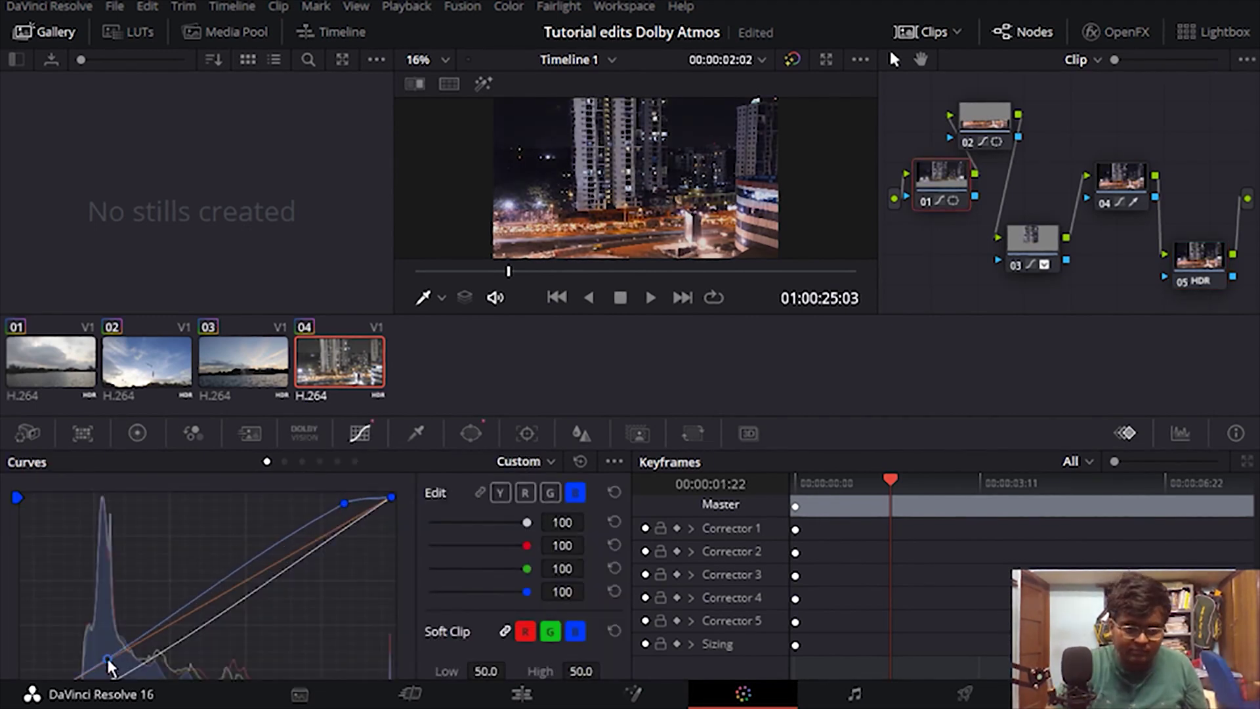
left_click_drag(96, 664, 95, 653)
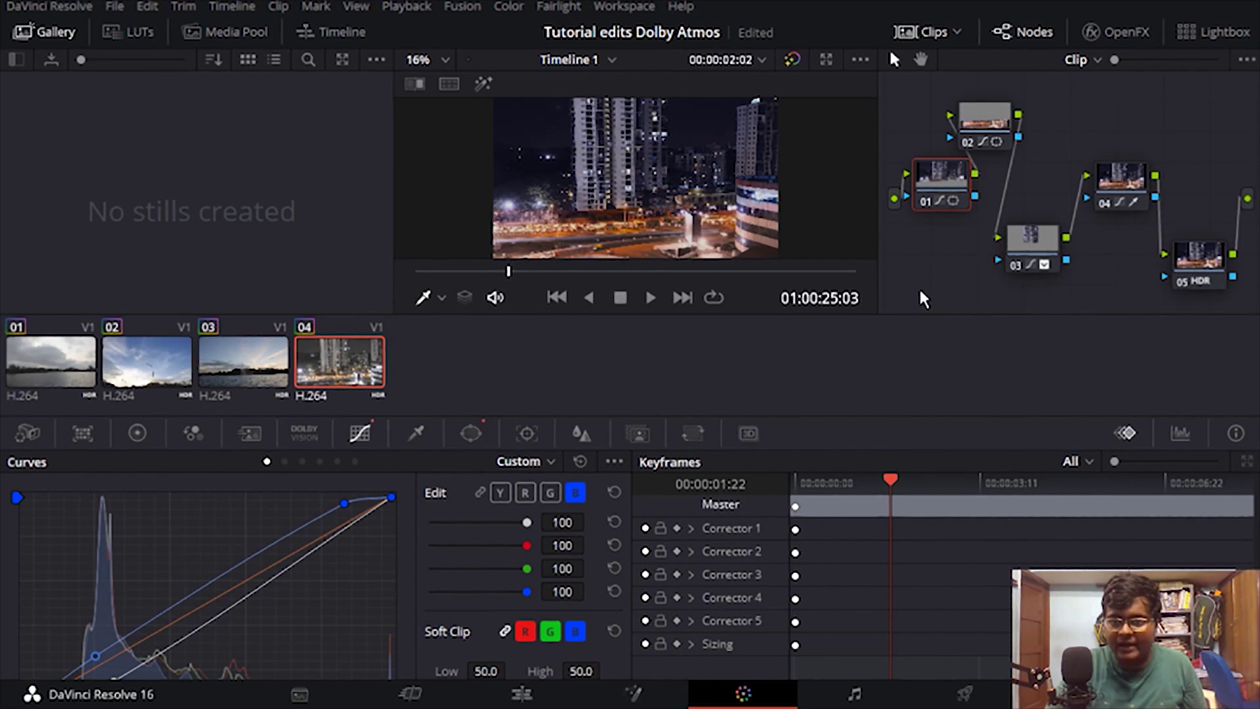
key("alt+s")
Feed node 04 into node 06 and fit a rectangular window over the upper-right building
left_click_drag(1073, 207, 1079, 262)
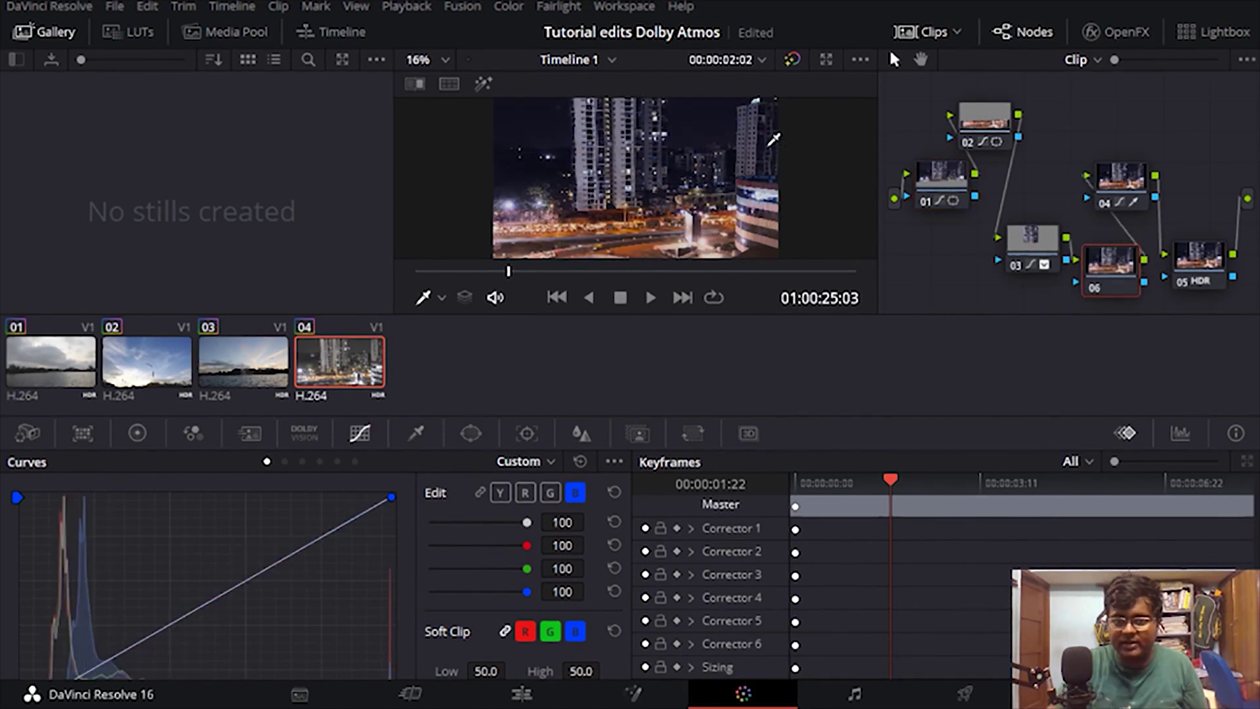
left_click(470, 433)
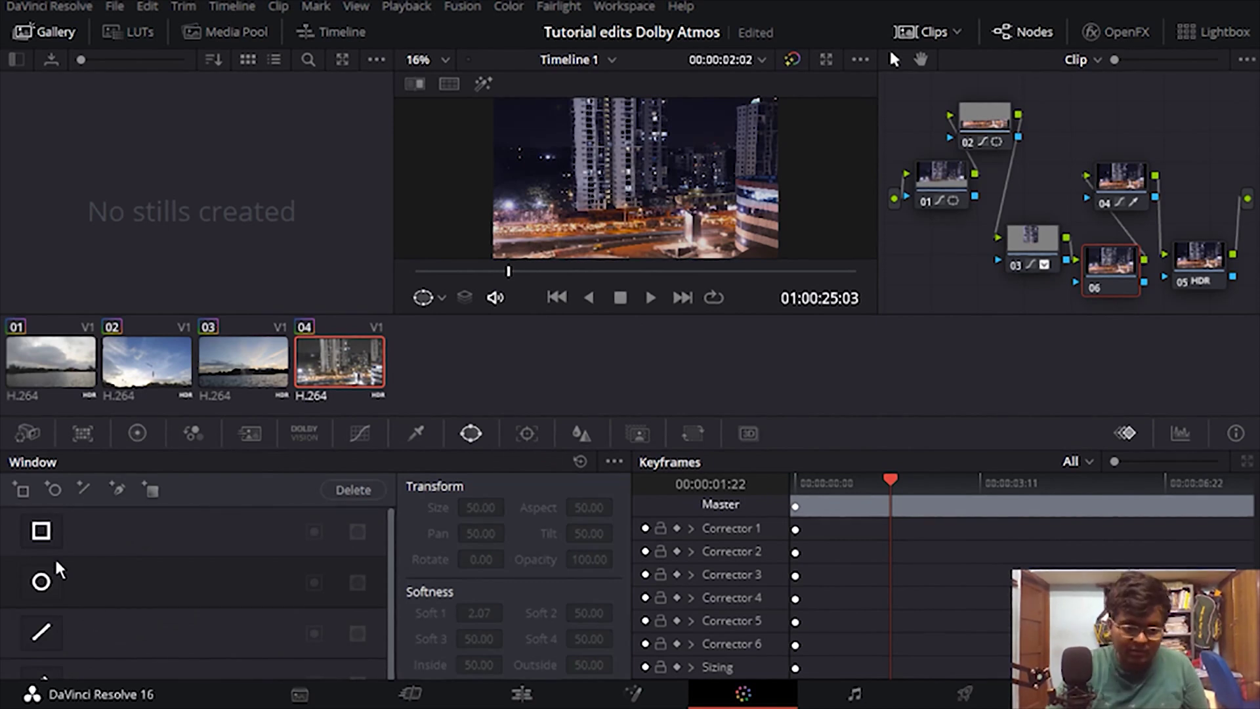
left_click(41, 531)
left_click_drag(646, 169, 729, 138)
left_click_drag(831, 144, 782, 136)
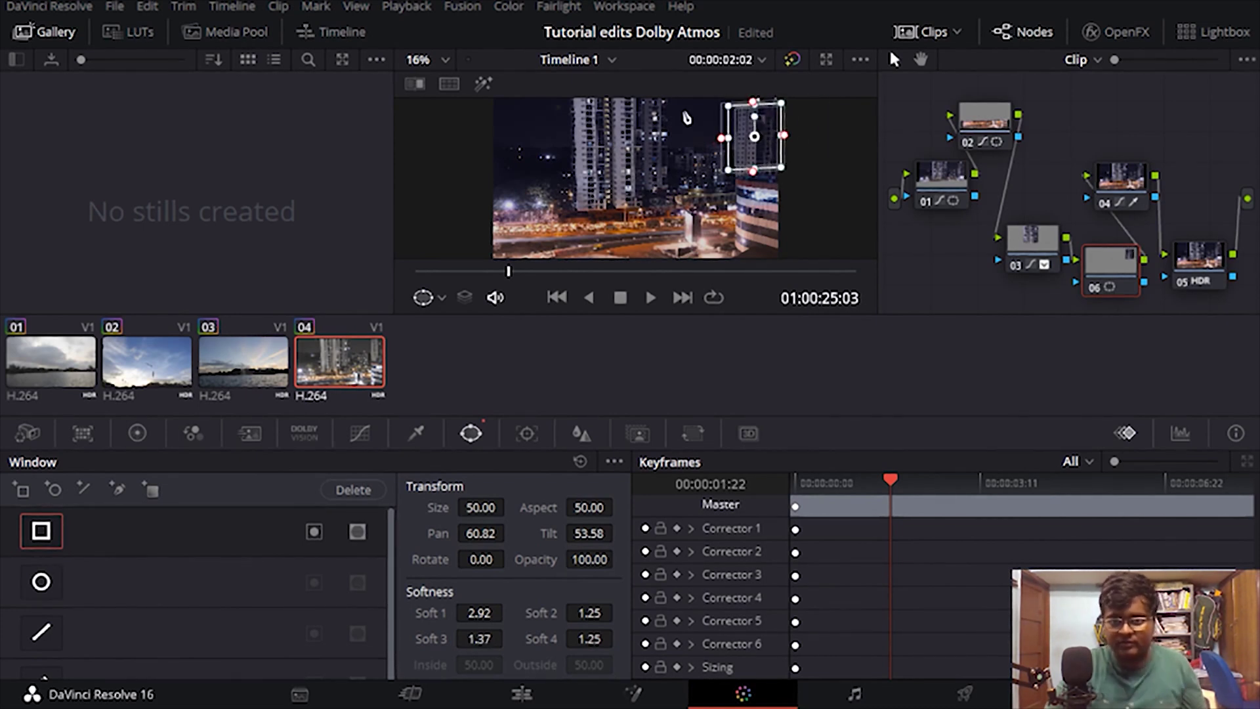
left_click(359, 433)
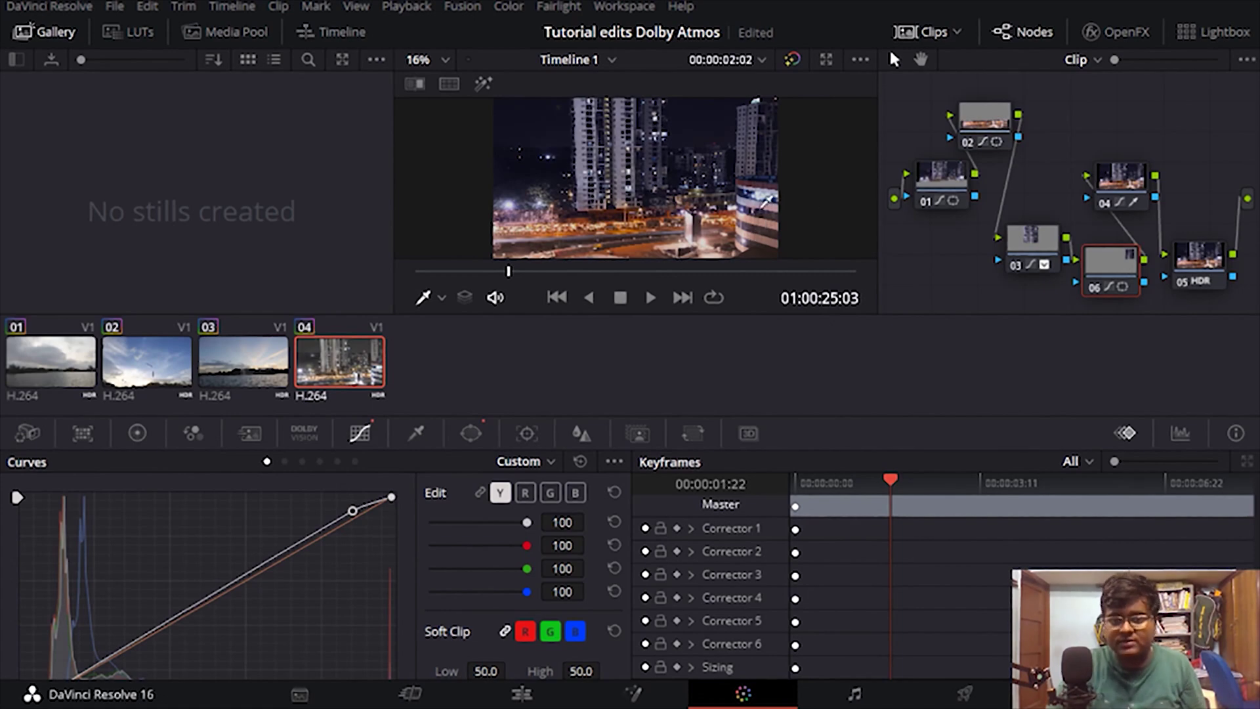
Add node 07 with a window and a raised blue-curve point, then play back to check
key("alt+s")
left_click(471, 433)
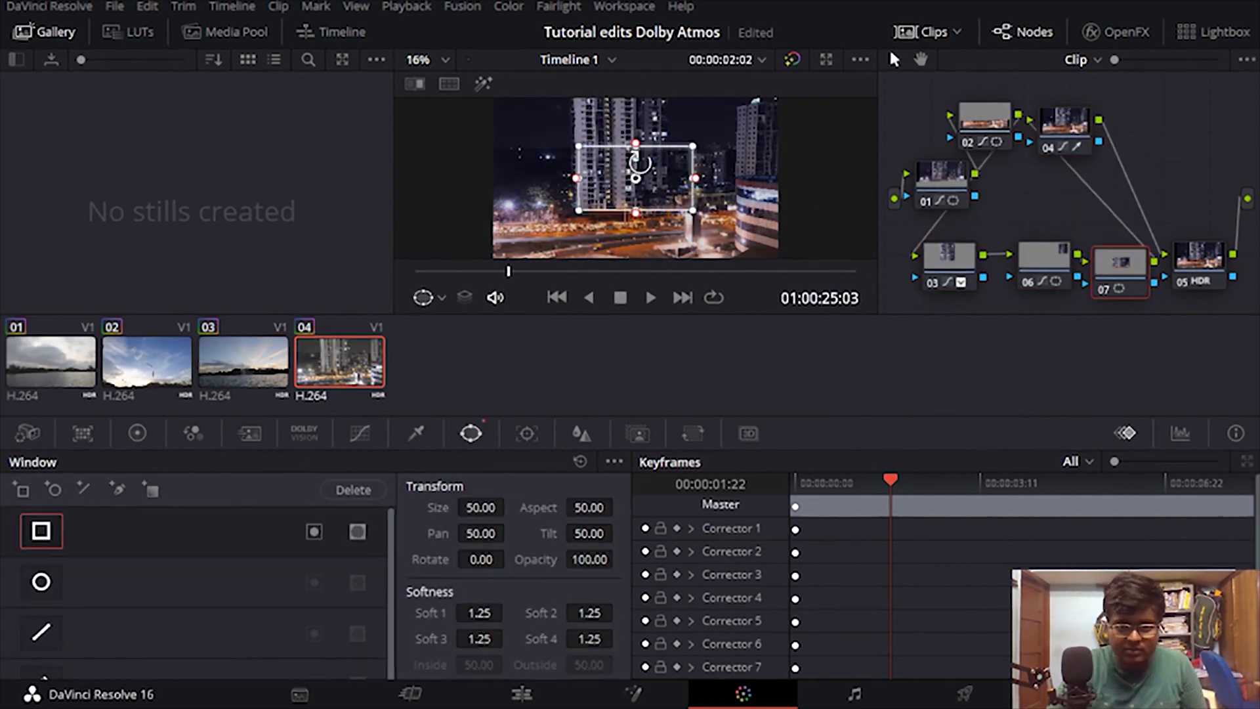
left_click(41, 582)
left_click(360, 433)
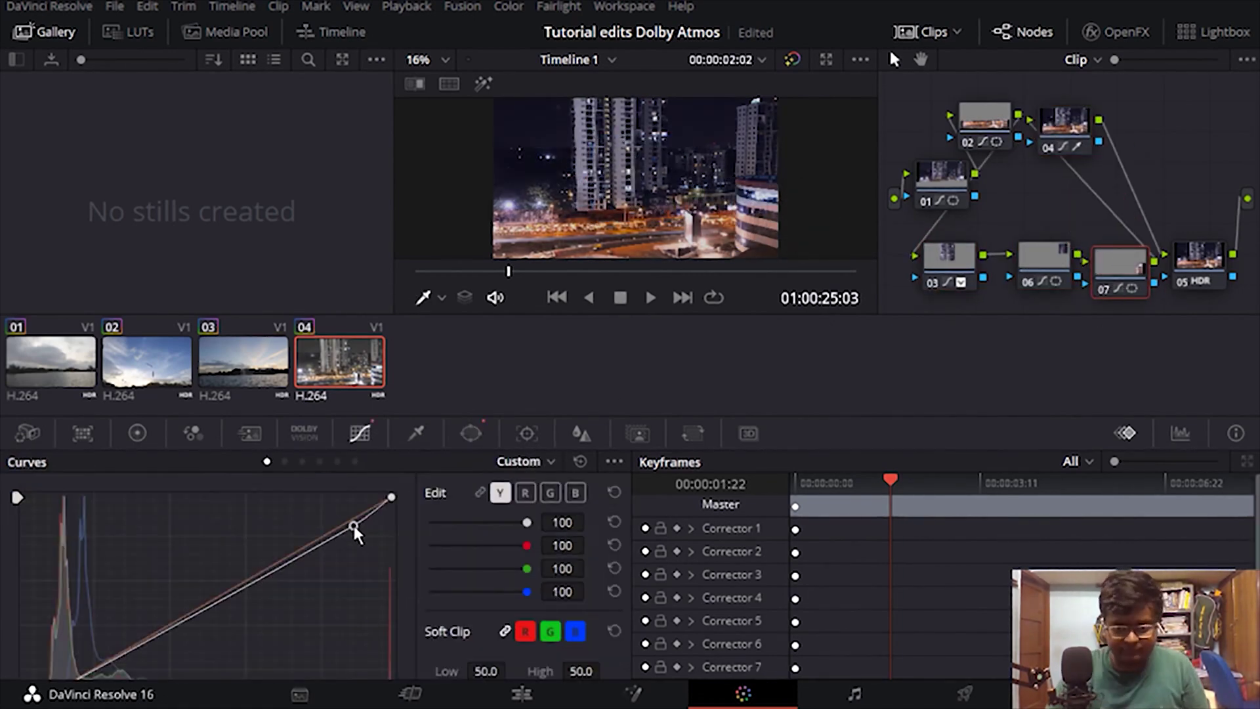
left_click_drag(352, 529, 340, 514)
key("space")
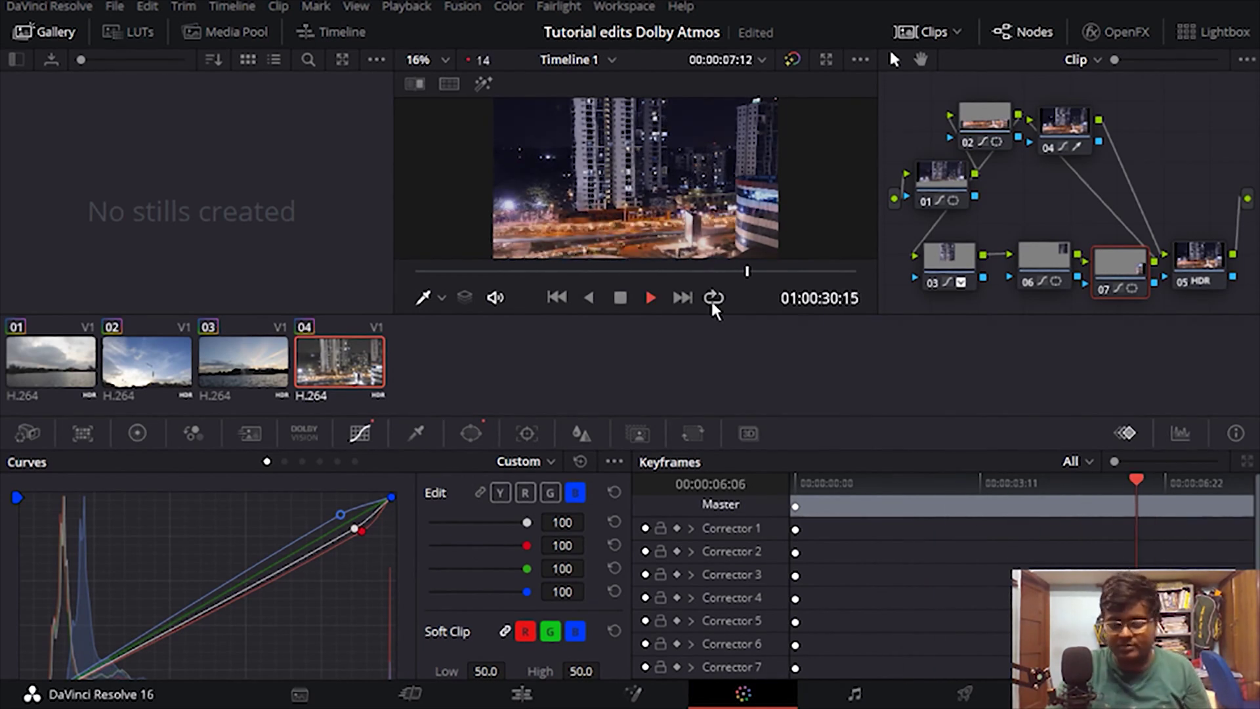
key("space")
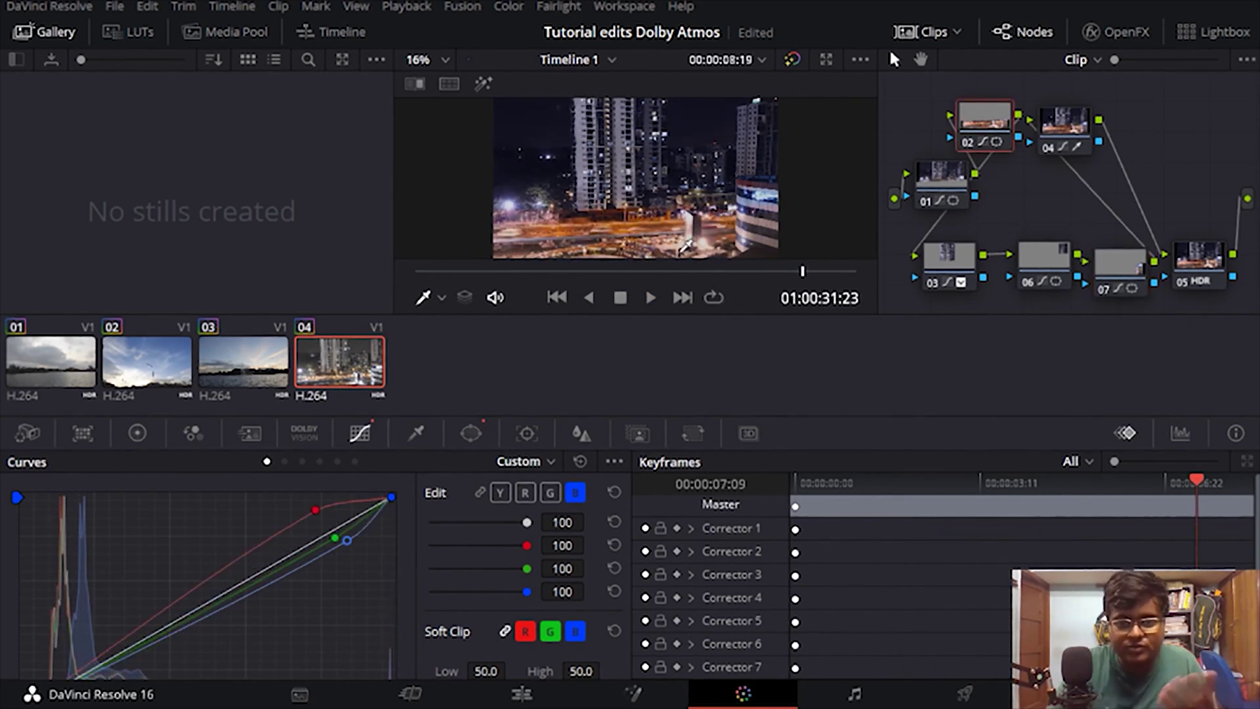
Add node 08 before node 05 with a rectangular window moved over the street lights
left_click_drag(1119, 253, 1034, 190)
key("alt+s")
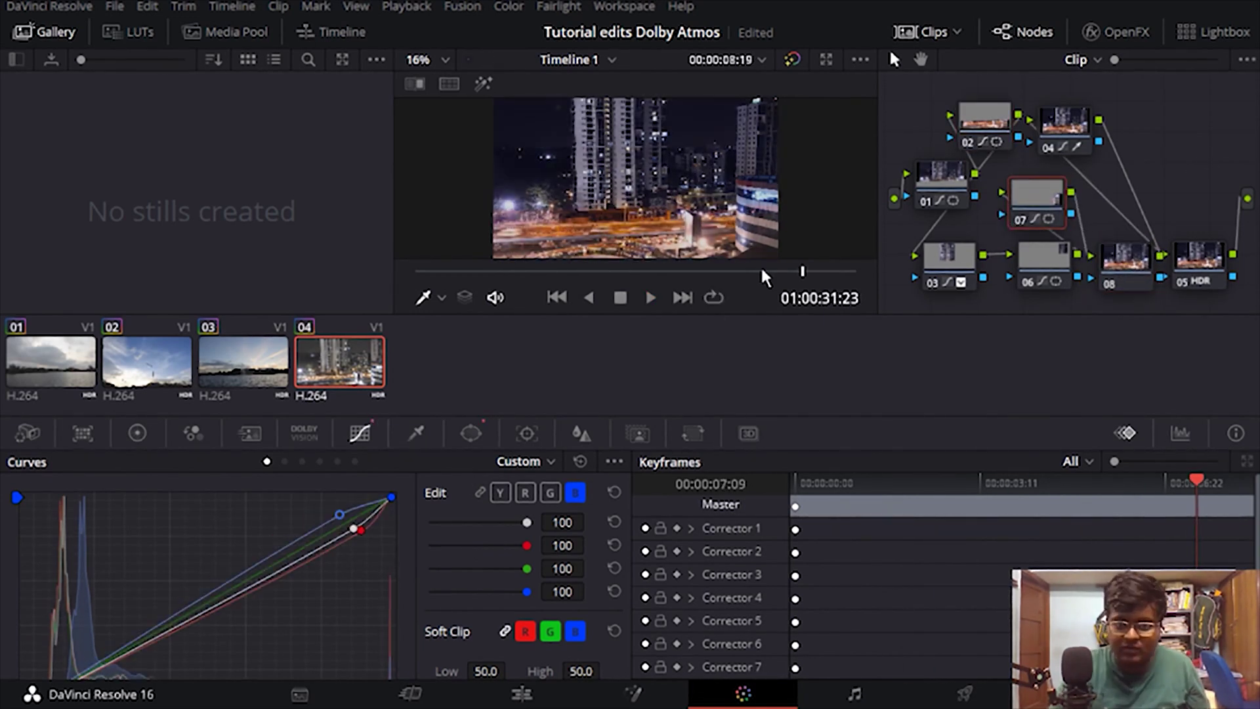
left_click(471, 433)
left_click(41, 532)
left_click_drag(611, 181, 610, 243)
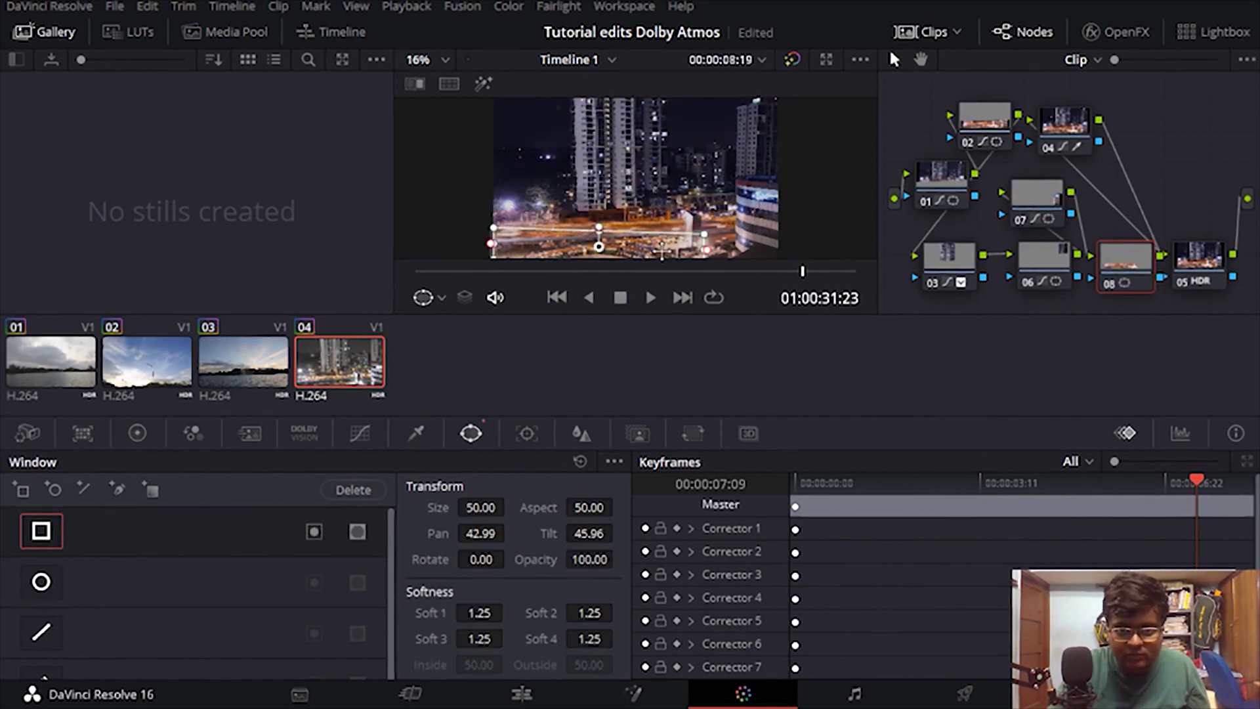
left_click(360, 433)
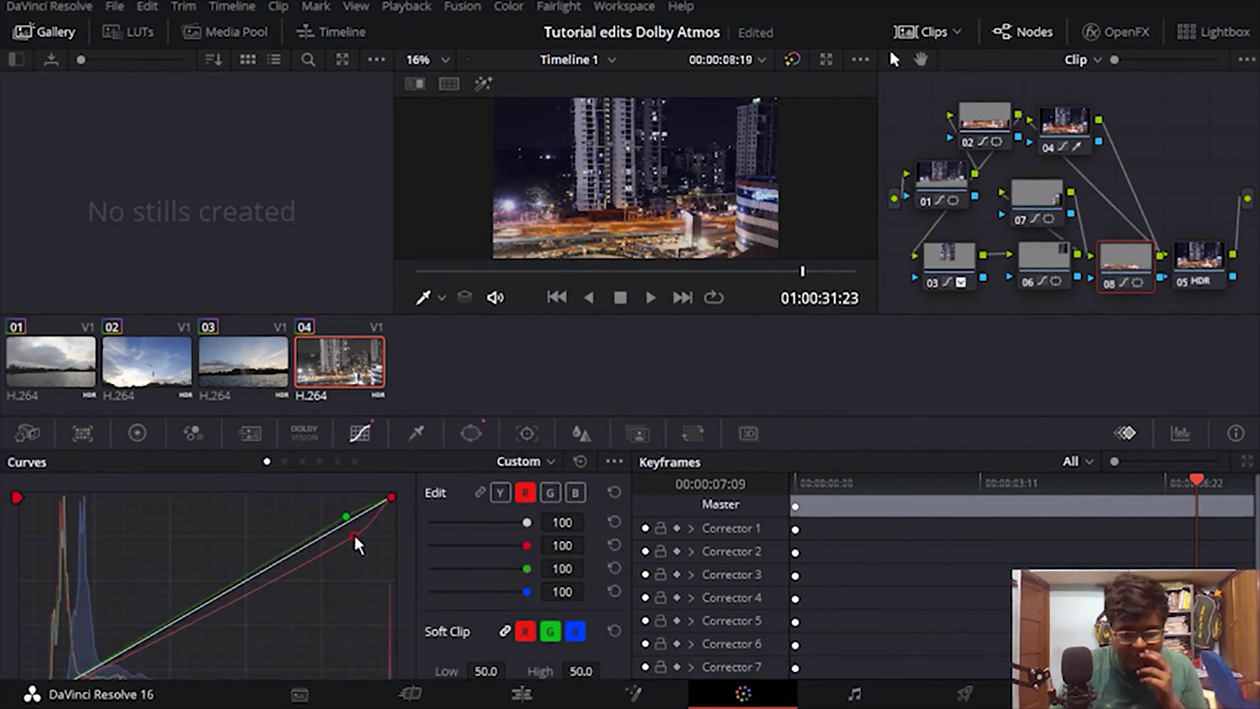
Shift node 08's qualifier hue centre to 25.2, nudge its blue curve, and open Dolby Vision settings
left_click(416, 433)
left_click_drag(289, 515, 433, 564)
left_click(360, 433)
mouse_move(352, 533)
left_mouse_down()
mouse_move(345, 510)
mouse_move(359, 548)
mouse_move(354, 535)
left_mouse_up()
left_click(471, 434)
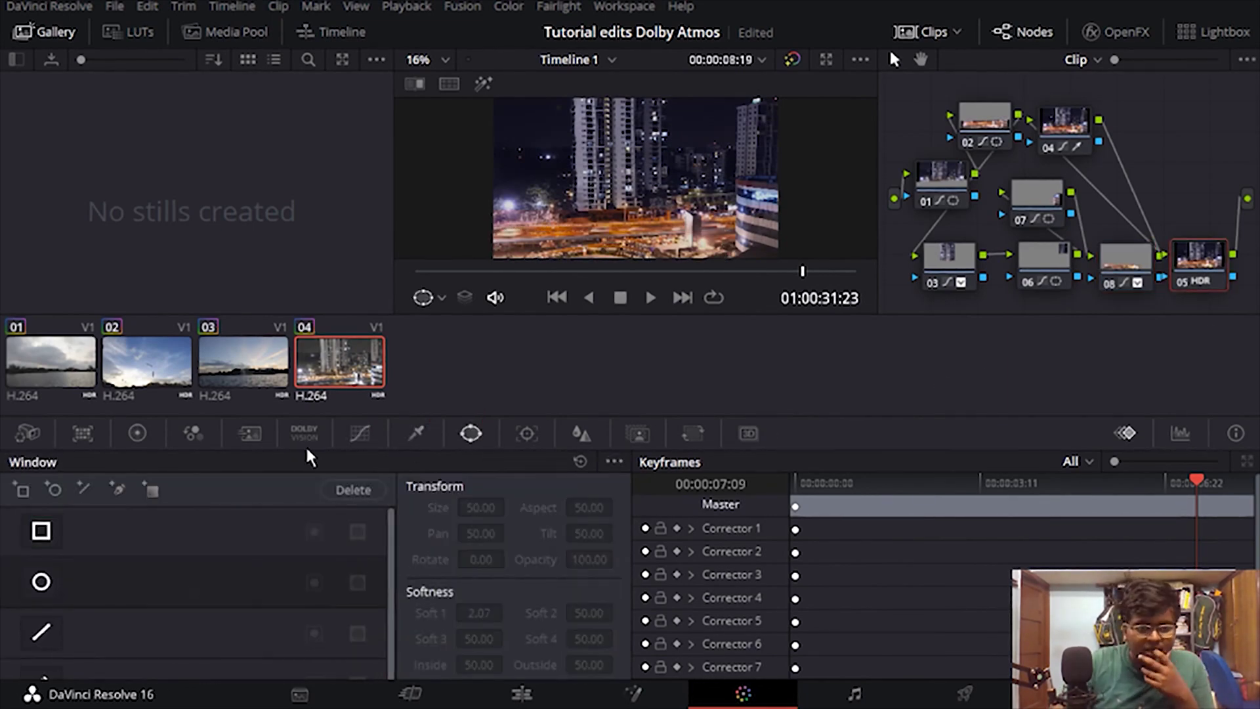
left_click(304, 435)
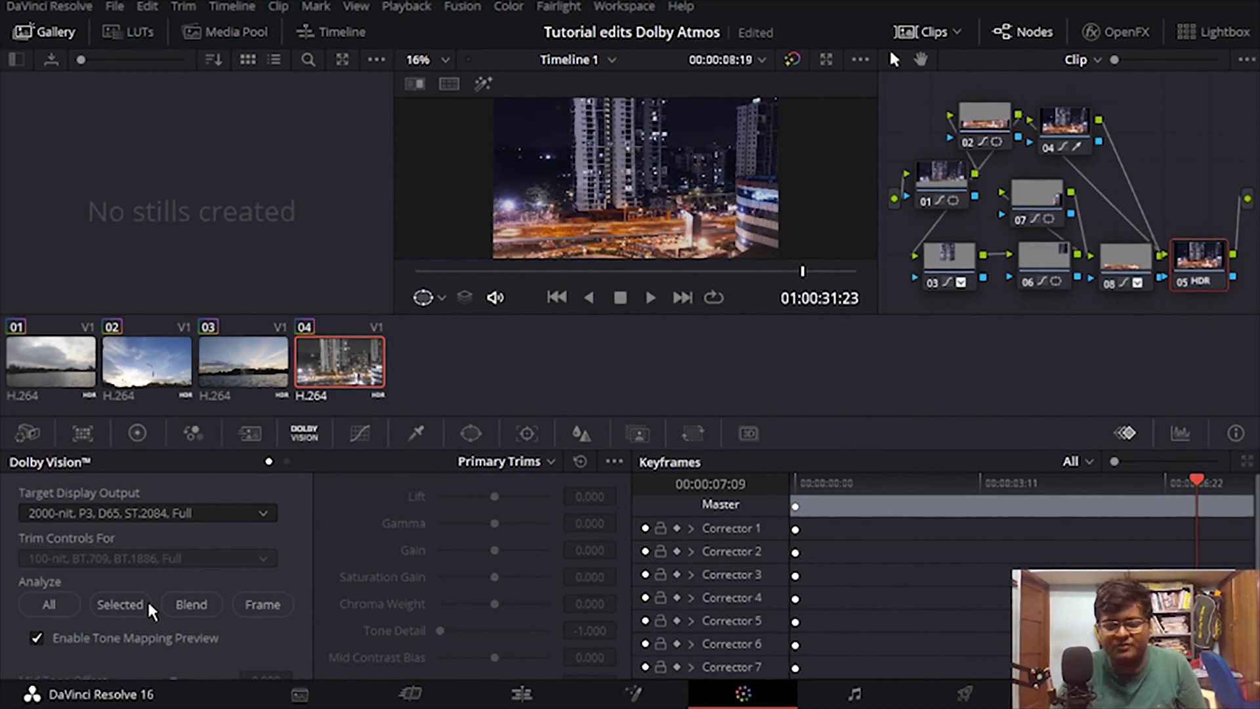